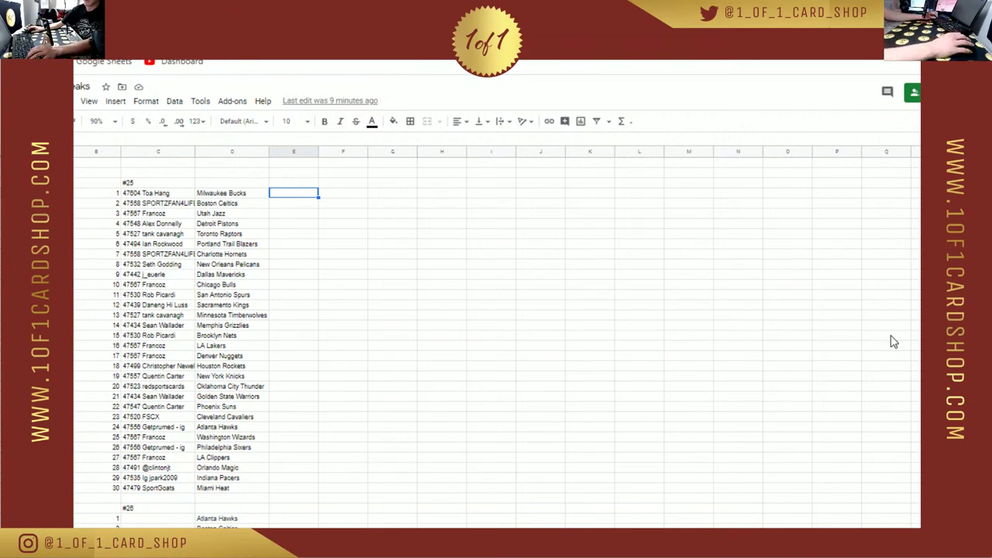
- Scroll down to show the completed #25 list with the #26 header below it
scroll(822, 345, "down", 5)
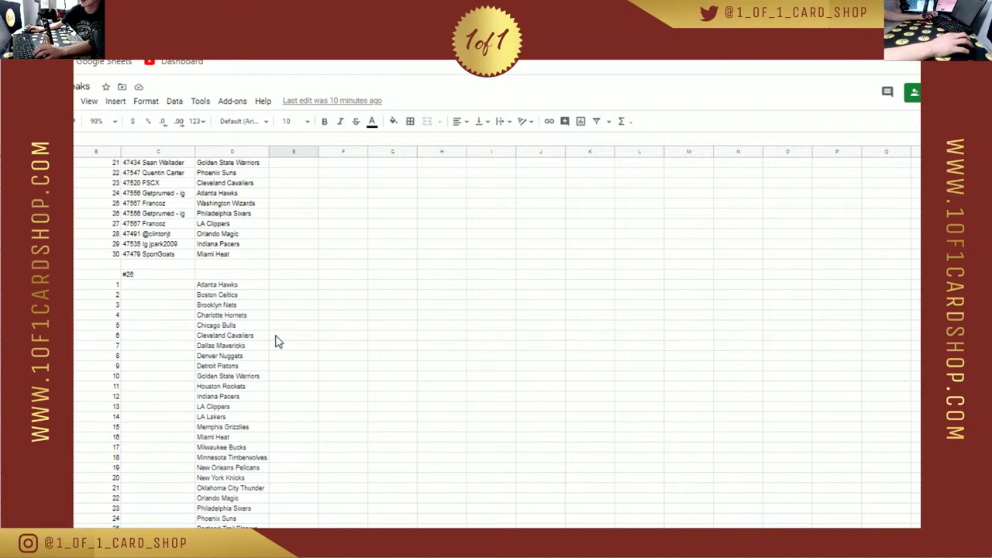
- Paste the #26 buyer orders starting at cell F3
left_click(332, 307)
key("ctrl+v")
scroll(354, 311, "down", 2)
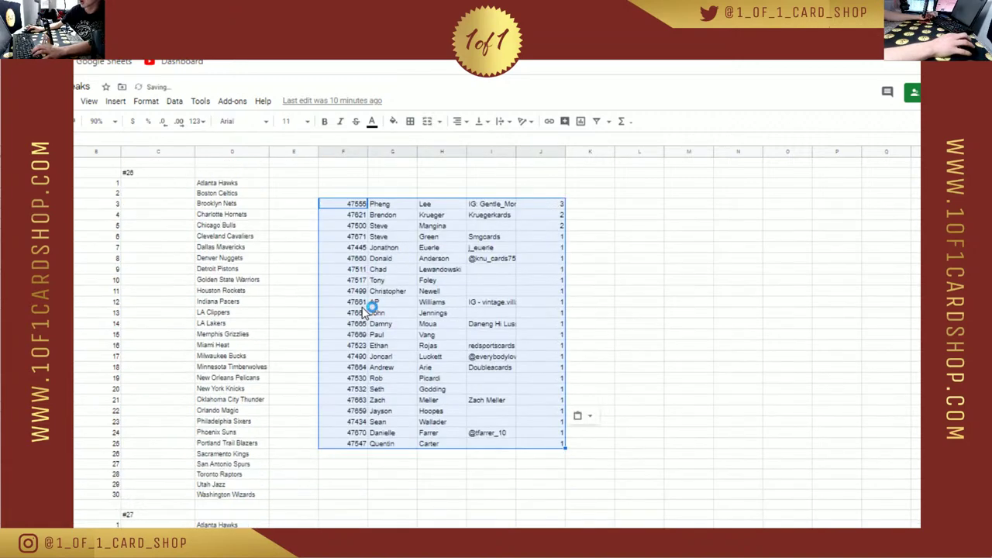
- Clear the names in rows 3–4, 6–8, 12, 14, 16–18 and 21 for buyers who have handles
left_click_drag(432, 208, 416, 266)
left_click_drag(456, 303, 408, 369)
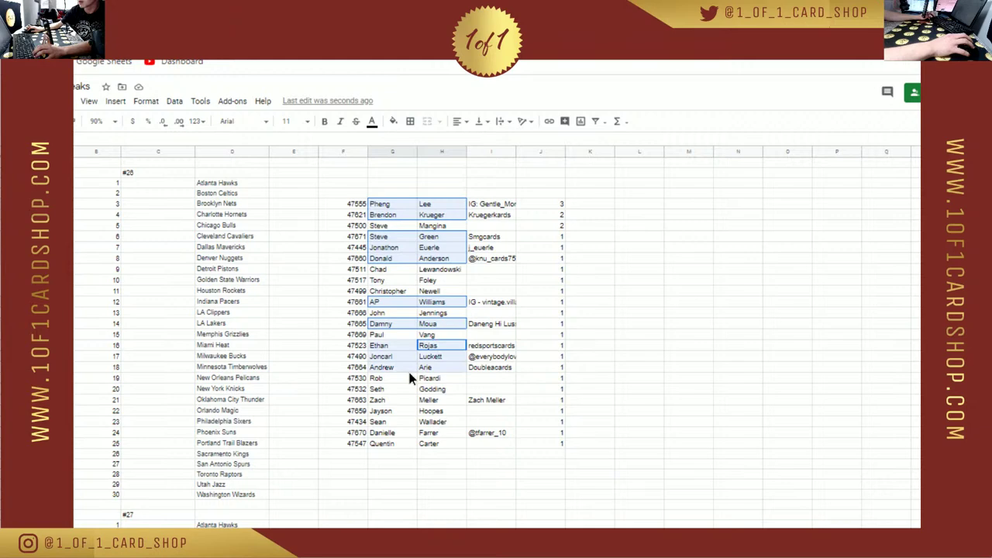
left_click_drag(452, 410, 404, 434)
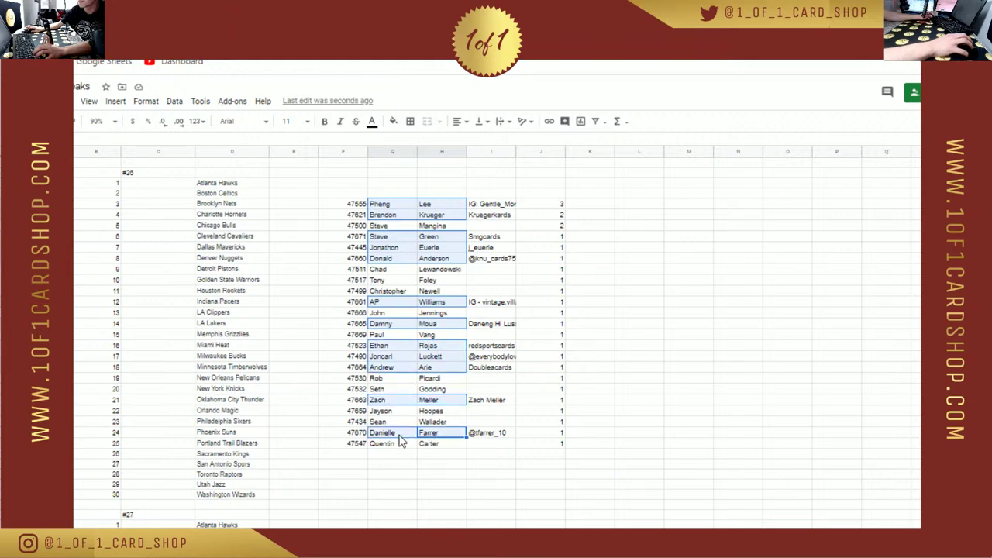
key("Delete")
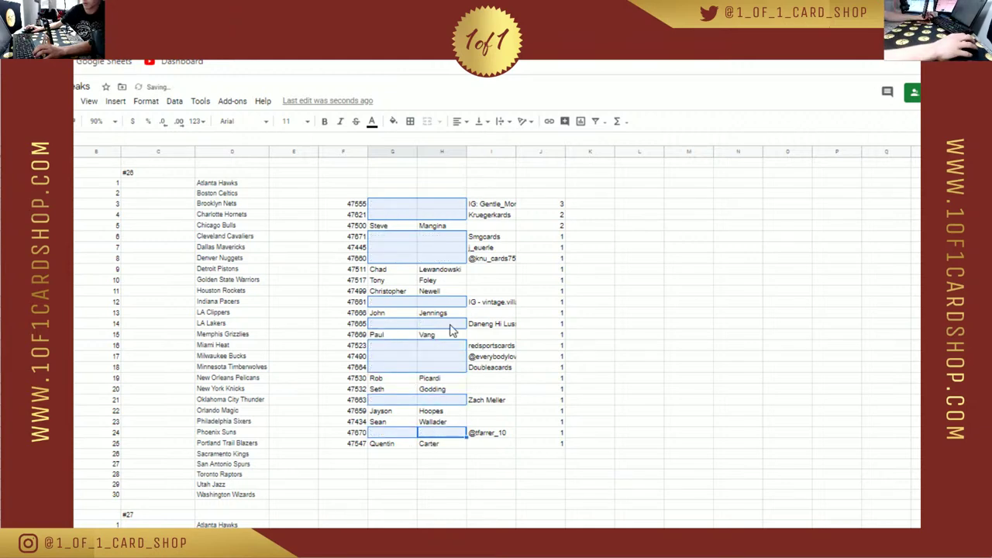
- Move the handles from I3:I4 and I6:I8 into G3:G4 and G6:G8
left_click(477, 206)
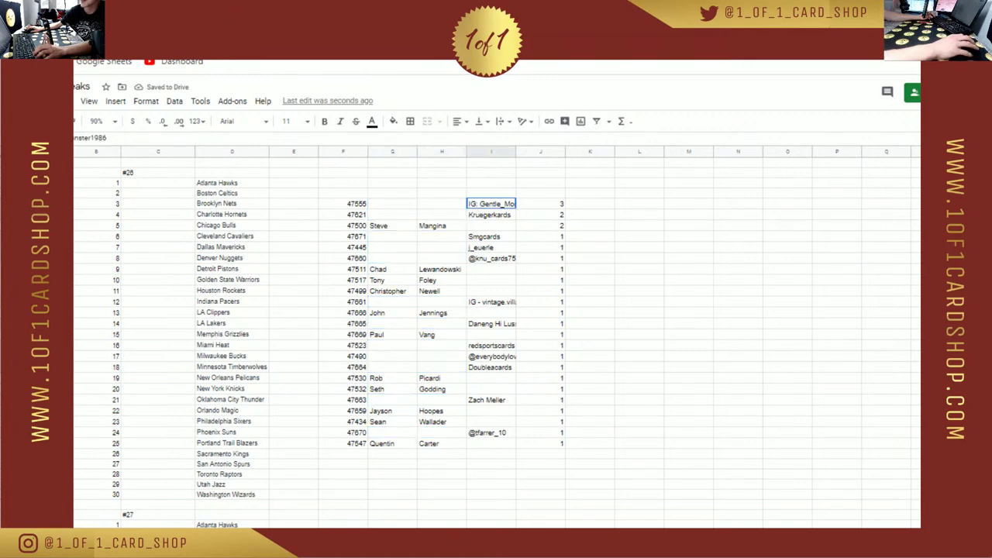
key("shift+Down")
key("ctrl+c")
left_click(403, 204)
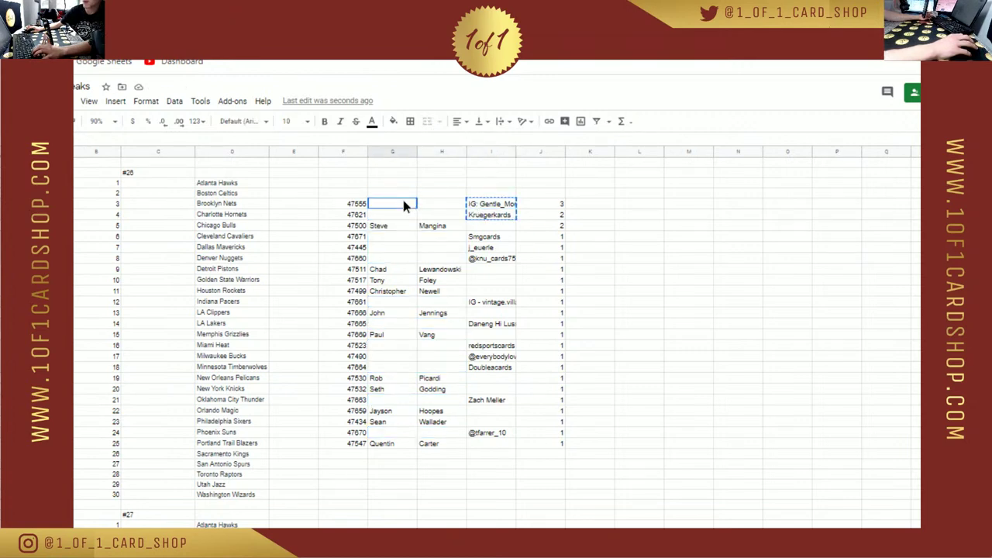
key("ctrl+v")
left_click_drag(481, 236, 487, 258)
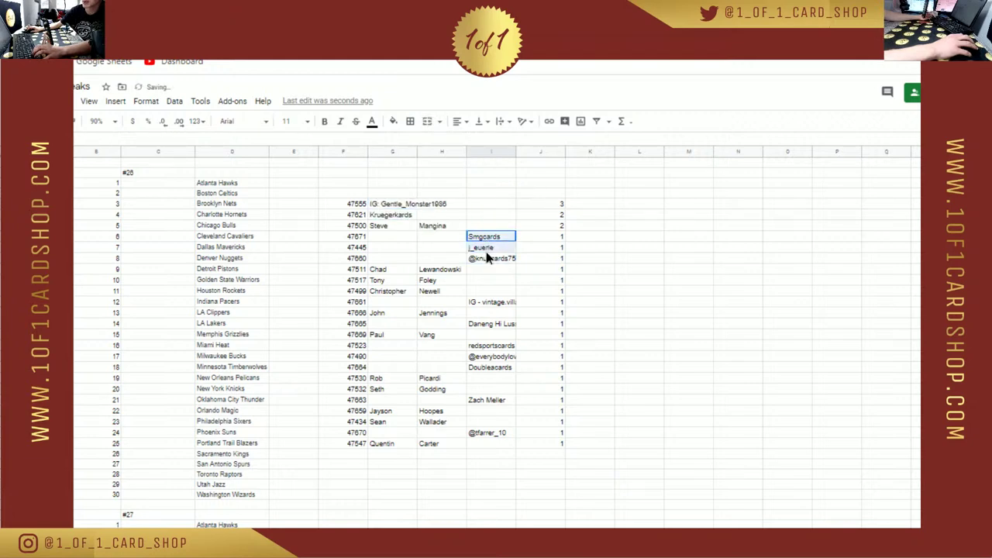
key("ctrl+x")
left_click(412, 237)
key("ctrl+v")
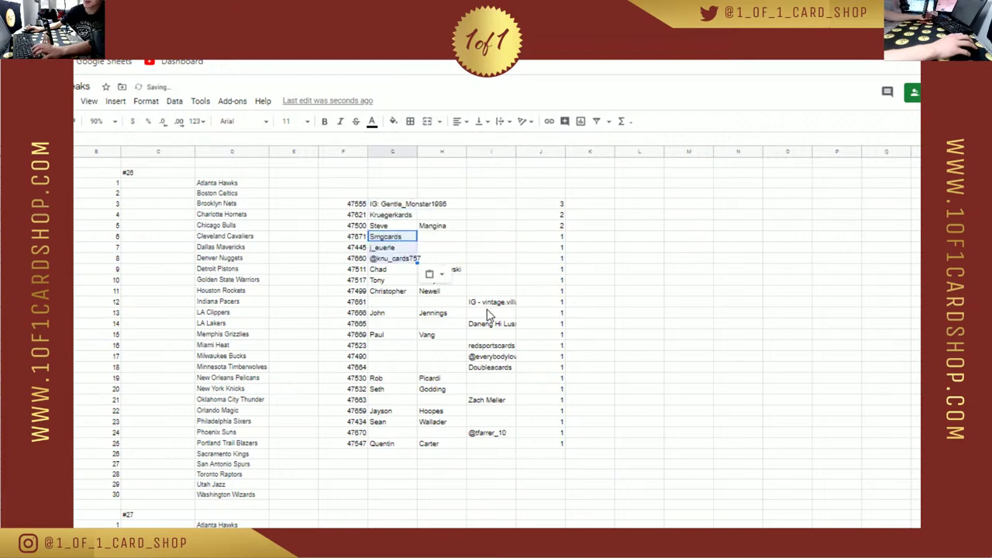
- Undo the last change, then redo the handle move into G6:G8 from the Edit menu
left_click(487, 303)
key("ctrl+z")
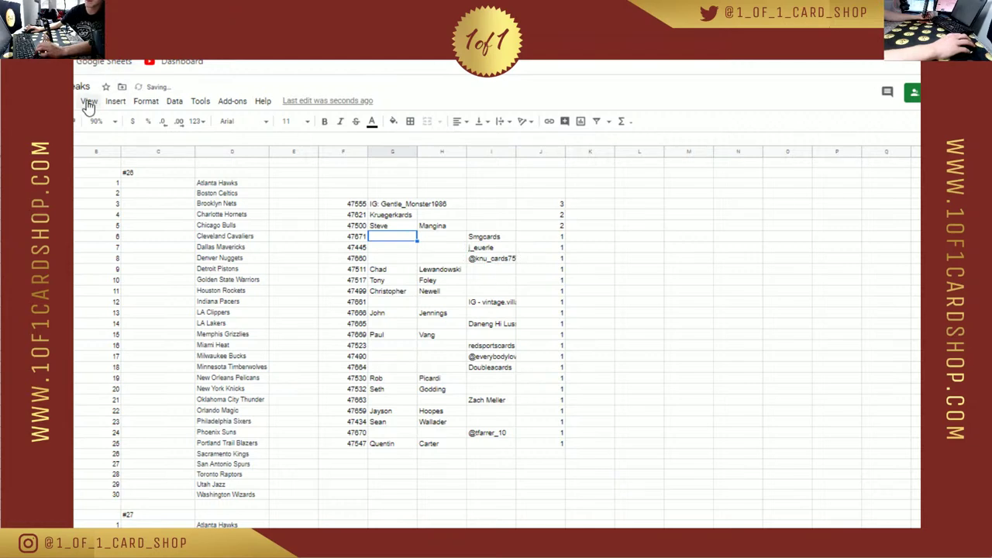
left_click(89, 100)
mouse_move(64, 101)
left_click(86, 140)
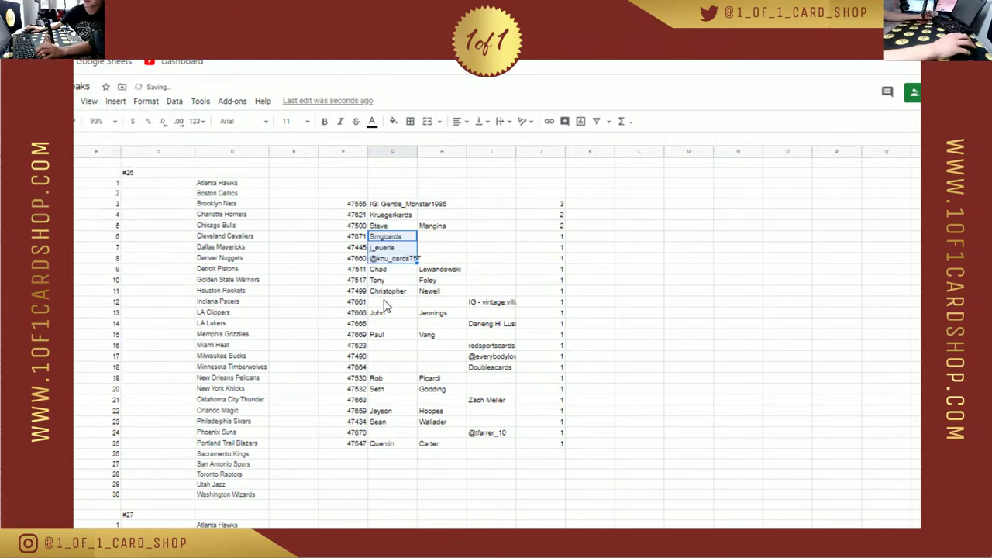
left_click(468, 318)
- Move the entries from I12, I14 and I16:I18 into G12, G14 and G16:G18
left_click(476, 303)
key("ctrl+c")
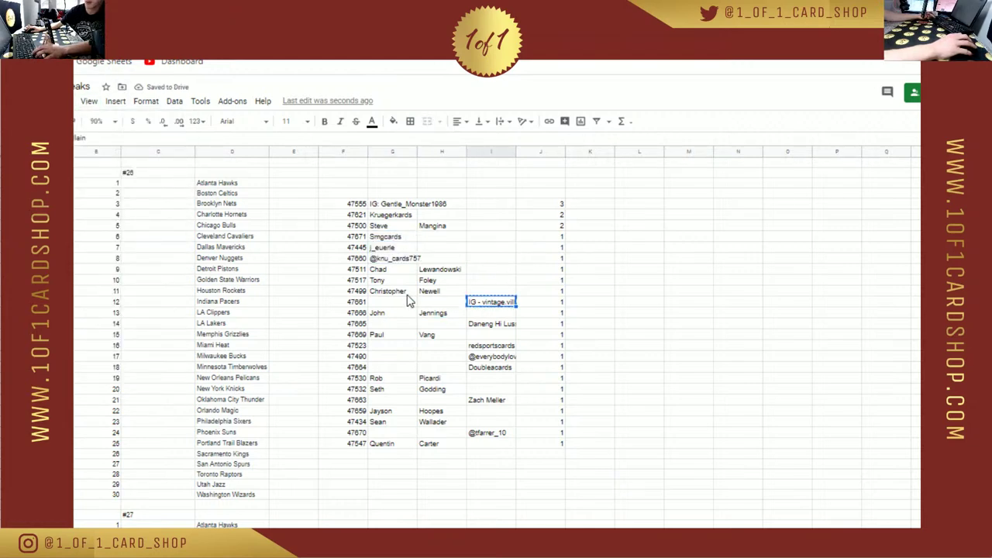
left_click(405, 299)
key("ctrl+v")
left_click(503, 326)
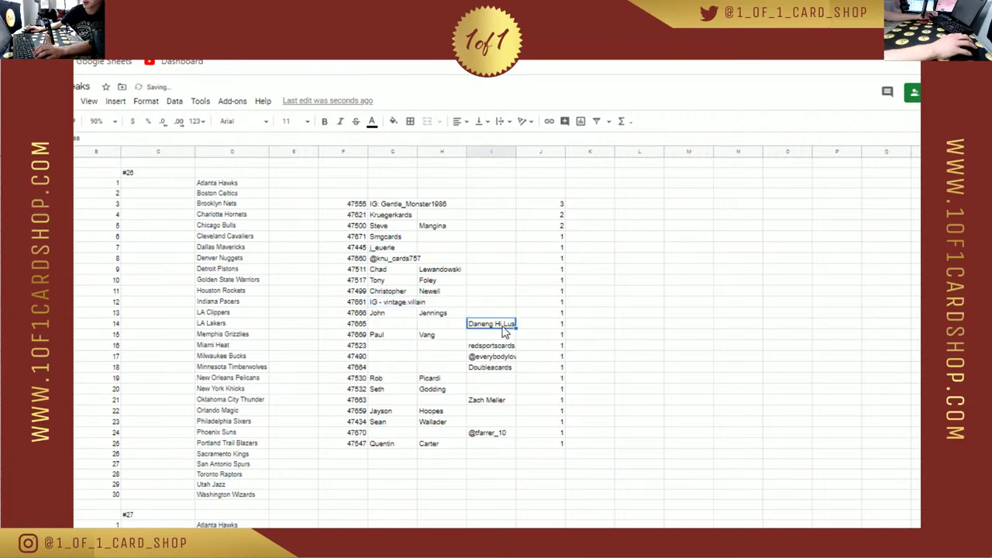
key("ctrl+c")
left_click(396, 325)
key("ctrl+v")
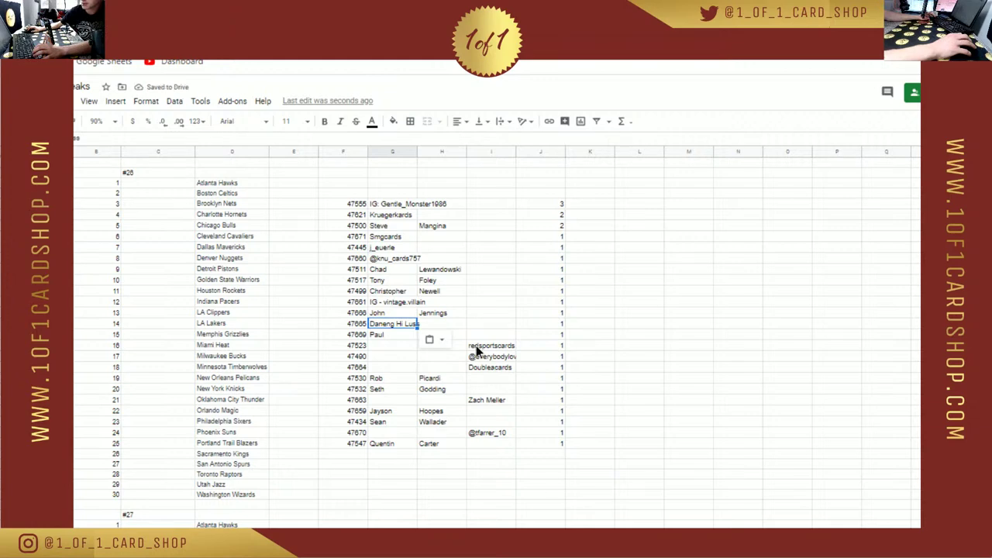
left_click_drag(478, 346, 486, 372)
key("ctrl+c")
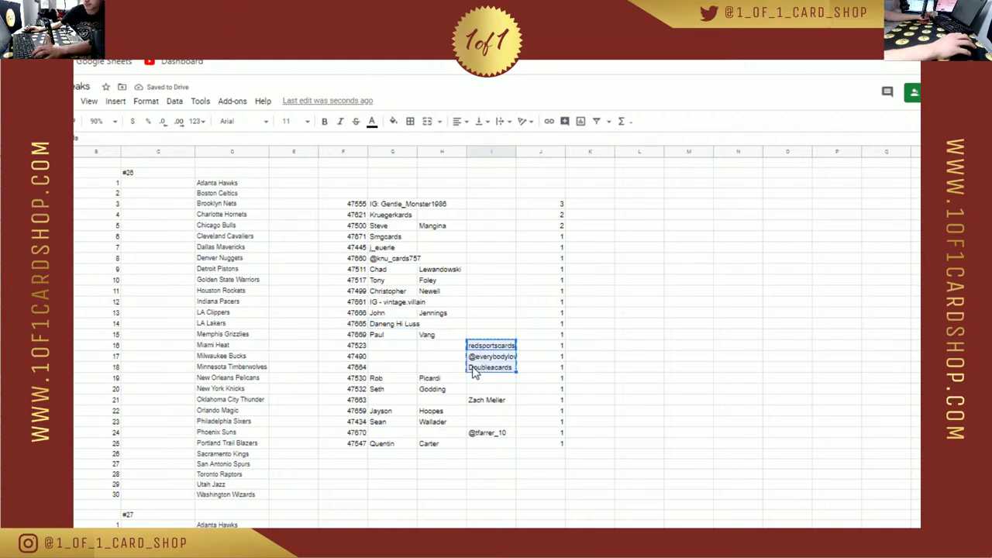
left_click(399, 345)
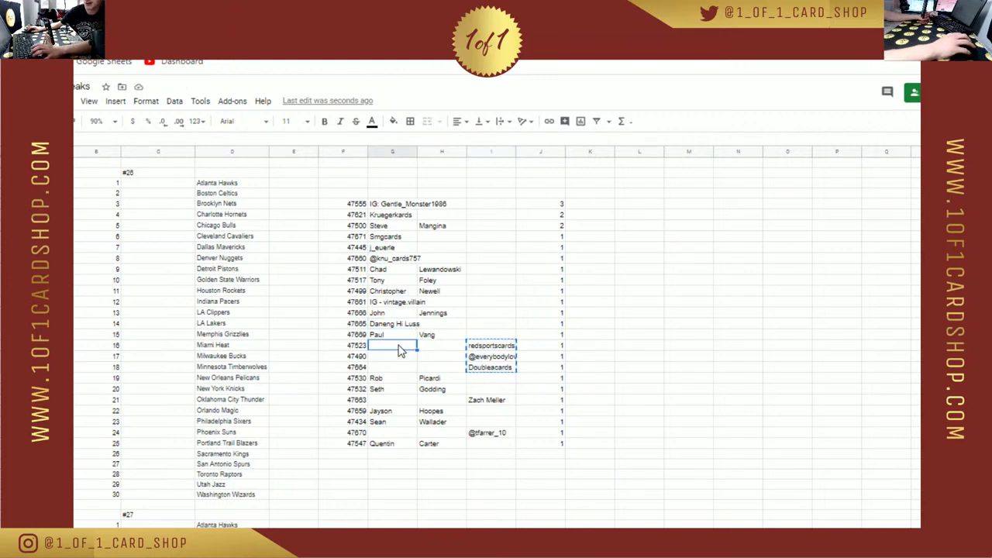
key("ctrl+v")
- Move the entries from I21 and I24 into G21 and G24
left_click(478, 403)
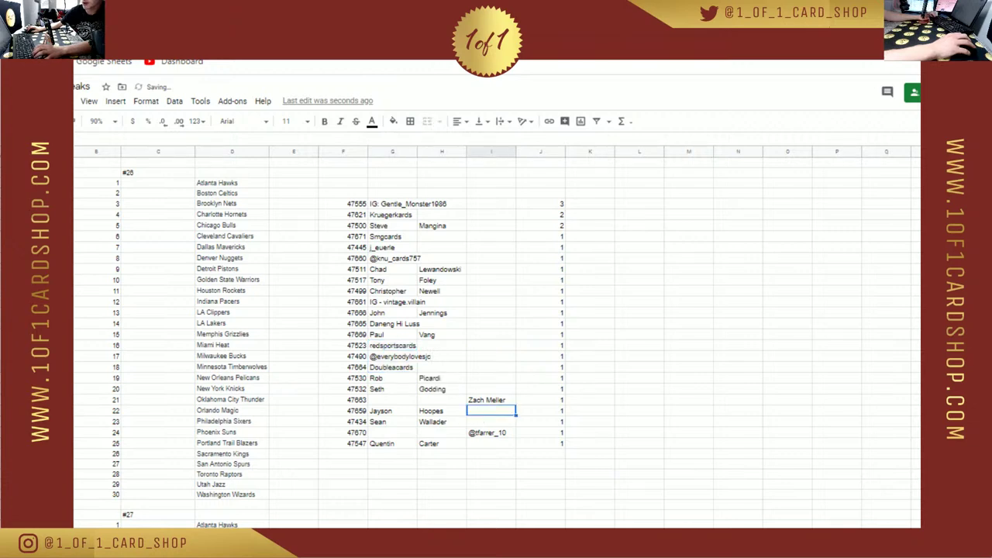
key("ctrl+x")
left_click(388, 401)
key("ctrl+v")
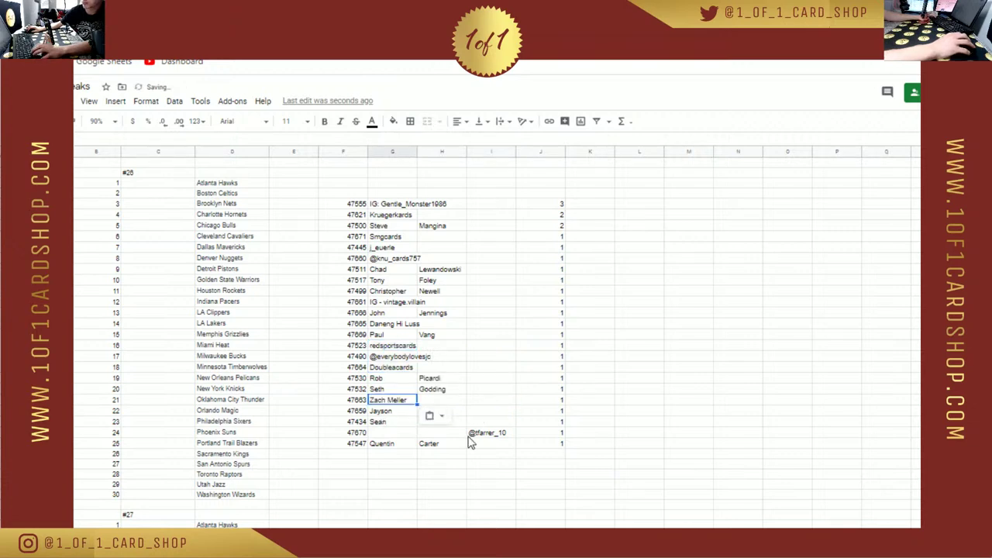
left_click(474, 434)
key("ctrl+x")
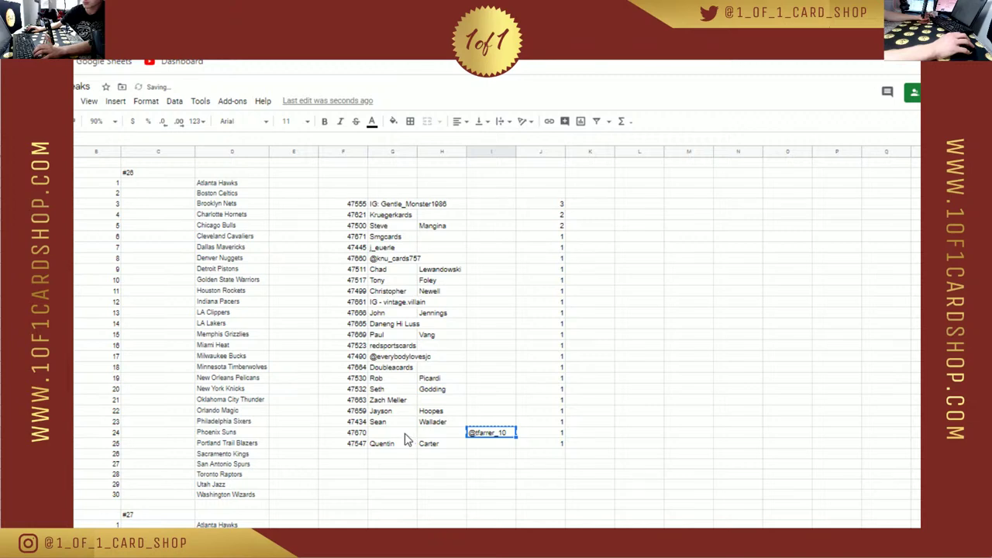
left_click(403, 434)
key("ctrl+v")
- Copy the three-spot order in F3:G3 into rows L4, L5 and L6
left_click_drag(361, 207, 392, 207)
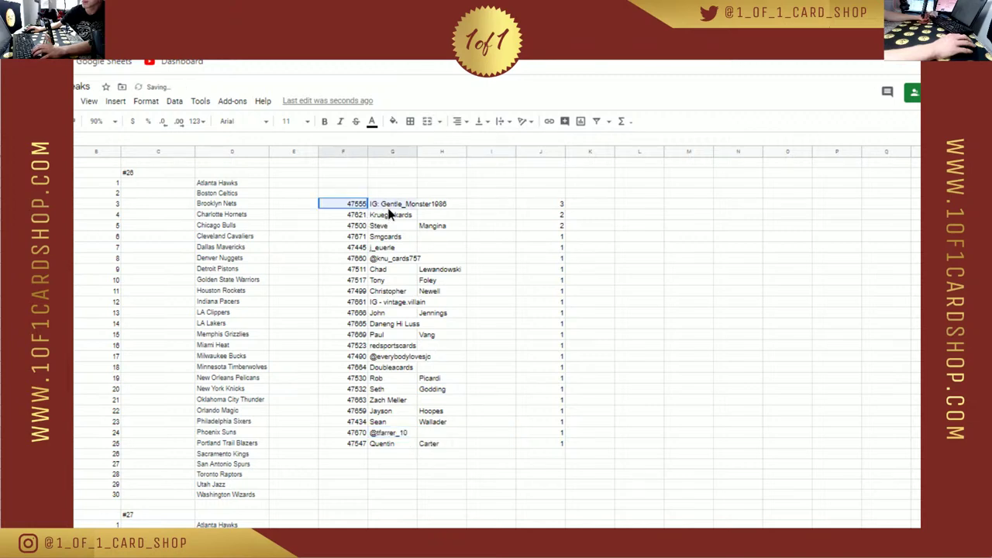
key("ctrl+c")
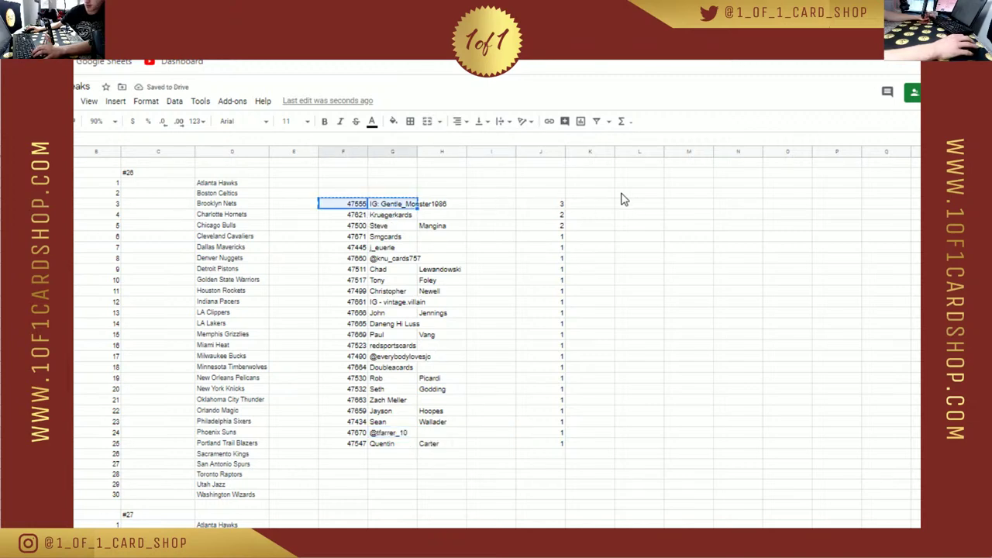
left_click(631, 215)
key("ctrl+v")
left_click(630, 225)
key("ctrl+v")
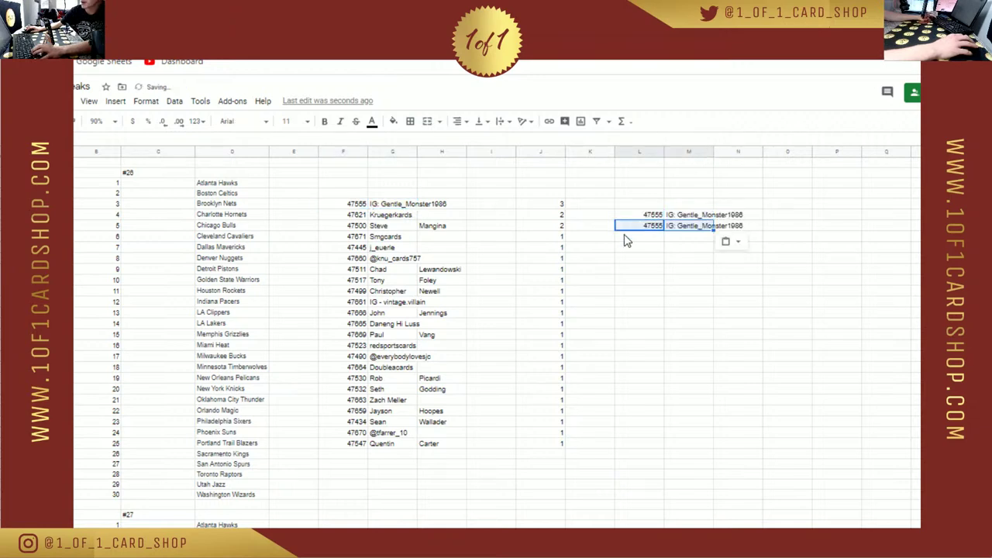
left_click(628, 236)
key("ctrl+v")
- Paste the two-spot orders from F4:H5 twice, into L7:N8 and L9:N10
left_click_drag(356, 215, 439, 226)
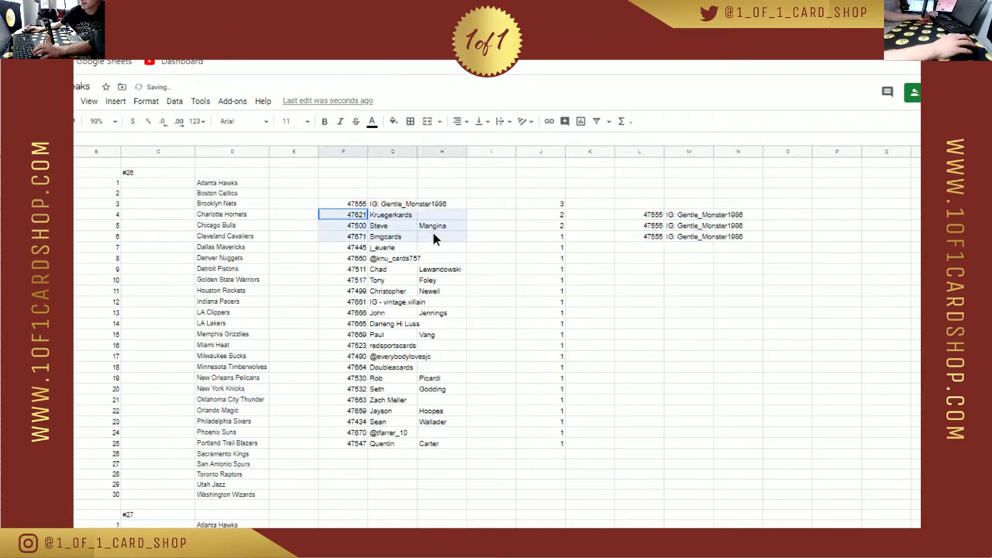
key("ctrl+c")
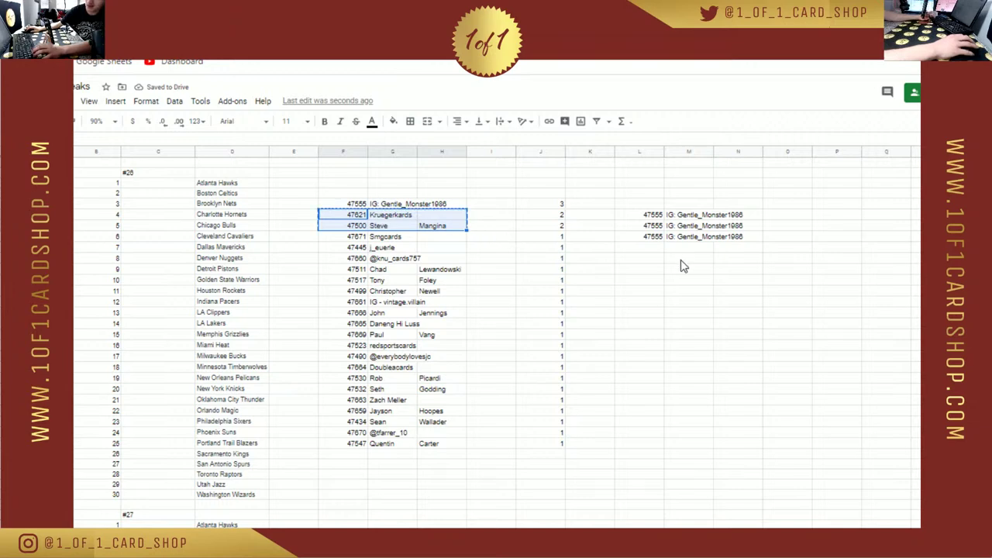
left_click(655, 247)
key("ctrl+v")
left_click(655, 269)
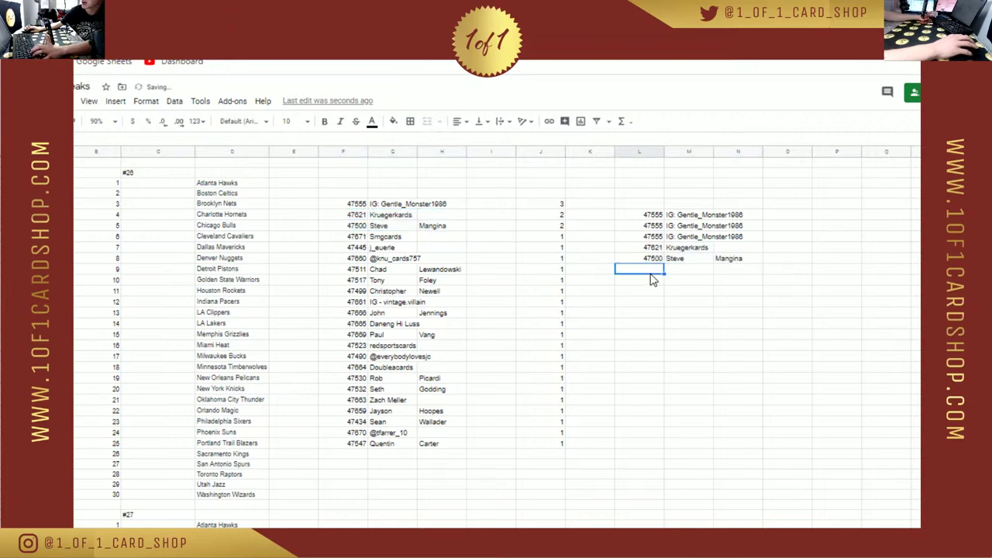
key("ctrl+v")
- Copy the single-spot orders F6:H25 into L11:N30, then select the full list L4:N30
left_click_drag(343, 236, 450, 448)
key("ctrl+c")
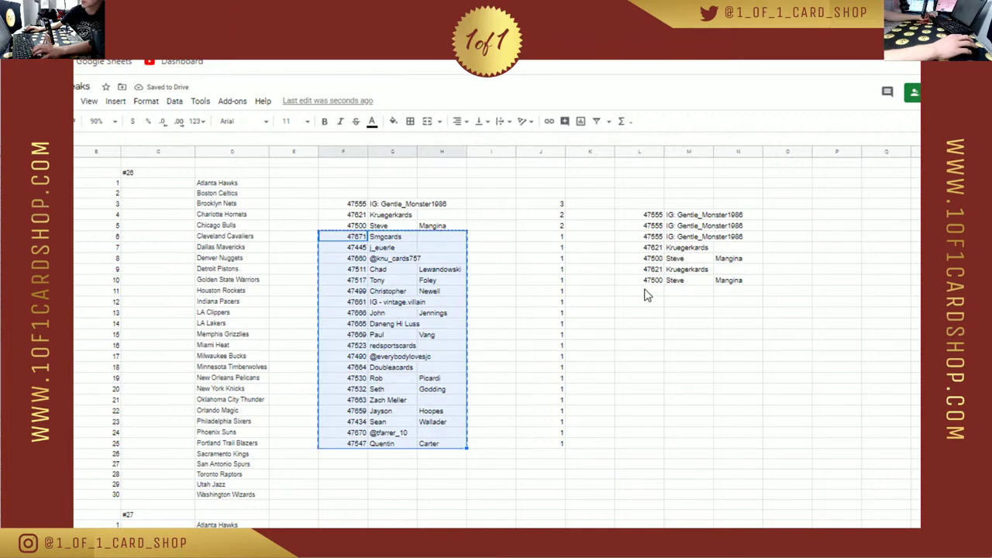
left_click(647, 293)
key("ctrl+v")
left_click_drag(647, 215, 715, 487)
- Paste the buyer list into RANDOM.ORG's List Randomizer, randomize it, and copy the 27 shuffled entries
left_click(337, 46)
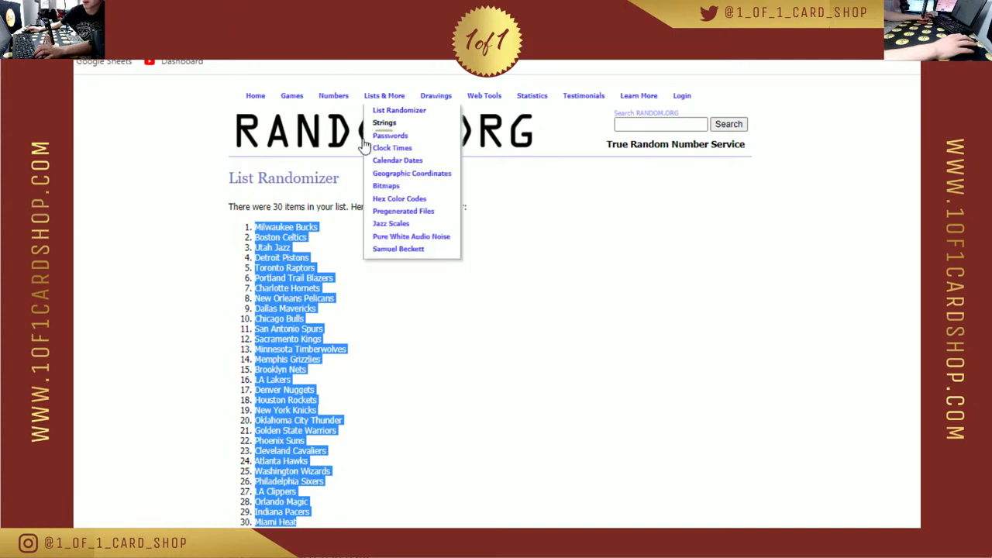
left_click(384, 109)
left_click(298, 310)
key("ctrl+v")
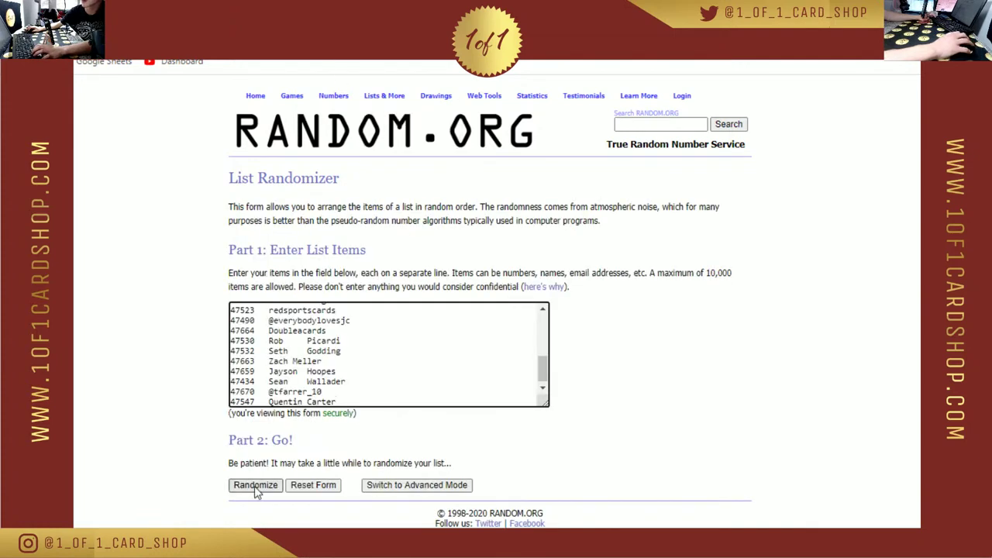
left_click(257, 490)
left_click_drag(346, 514, 258, 349)
left_click_drag(354, 495, 231, 228)
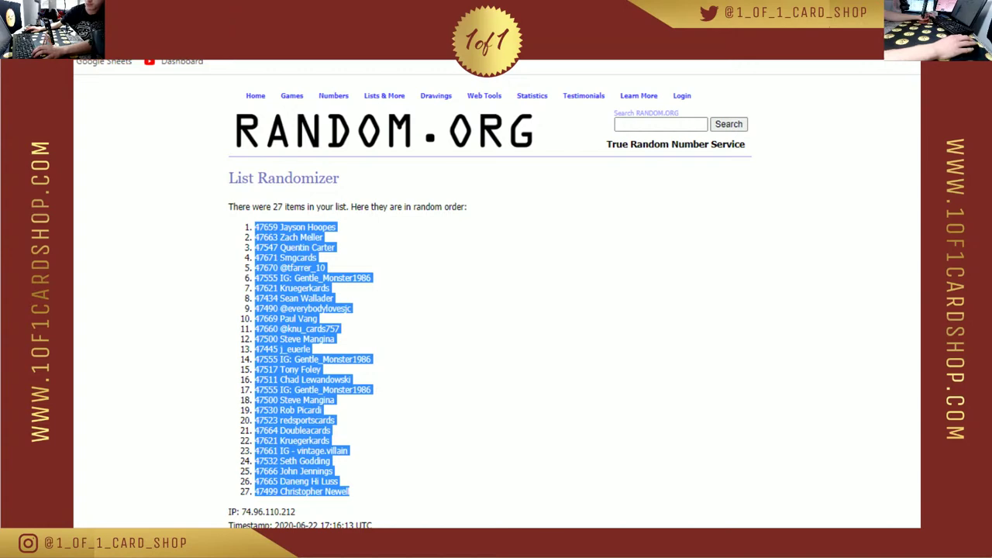
key("ctrl+c")
- Paste the shuffled buyers into the #26 list and sort that range
key("ctrl+Tab")
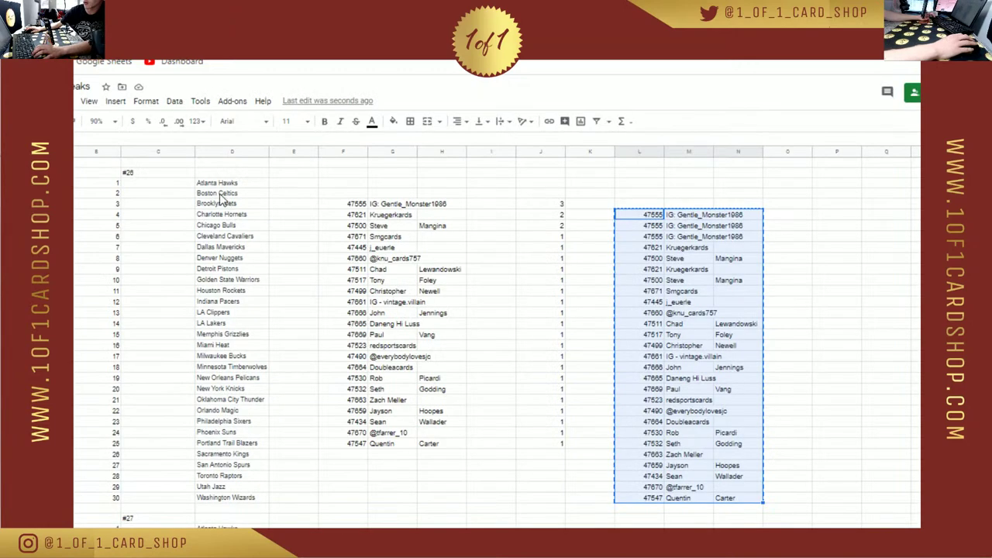
left_click(184, 183)
key("ctrl+v")
right_click(186, 189)
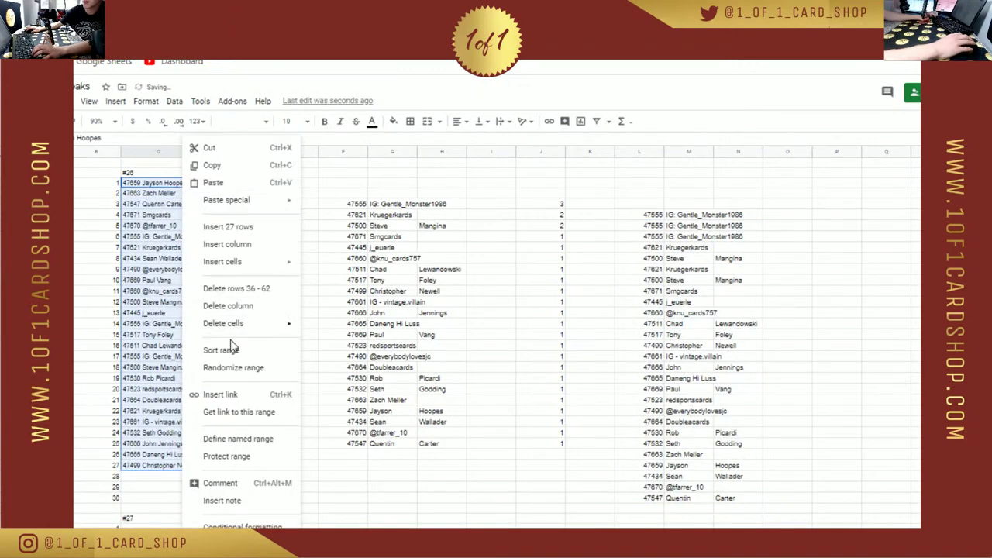
left_click(231, 357)
left_click(600, 377)
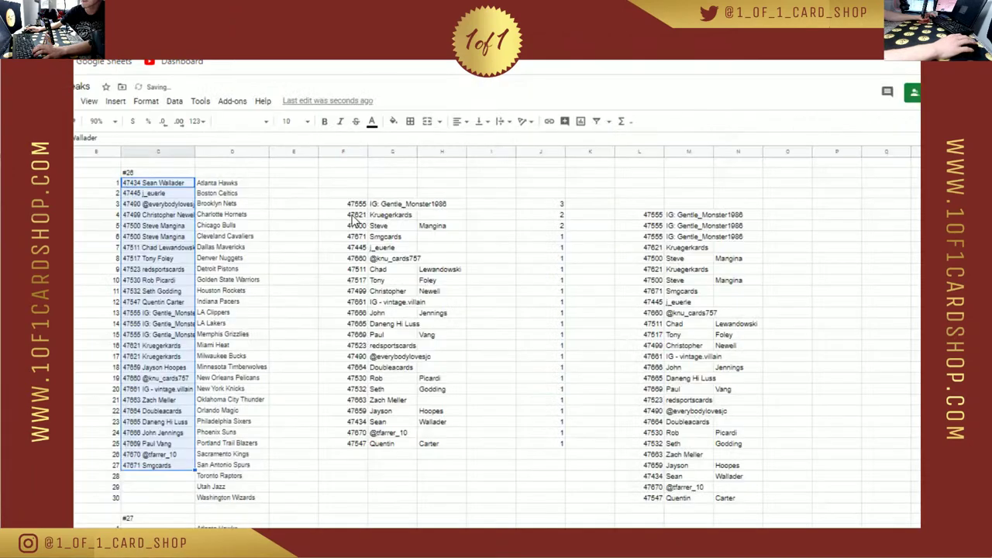
- Clear the scratch lists in columns F–N and shade empty slots 28–30 light red
left_click_drag(342, 193, 746, 506)
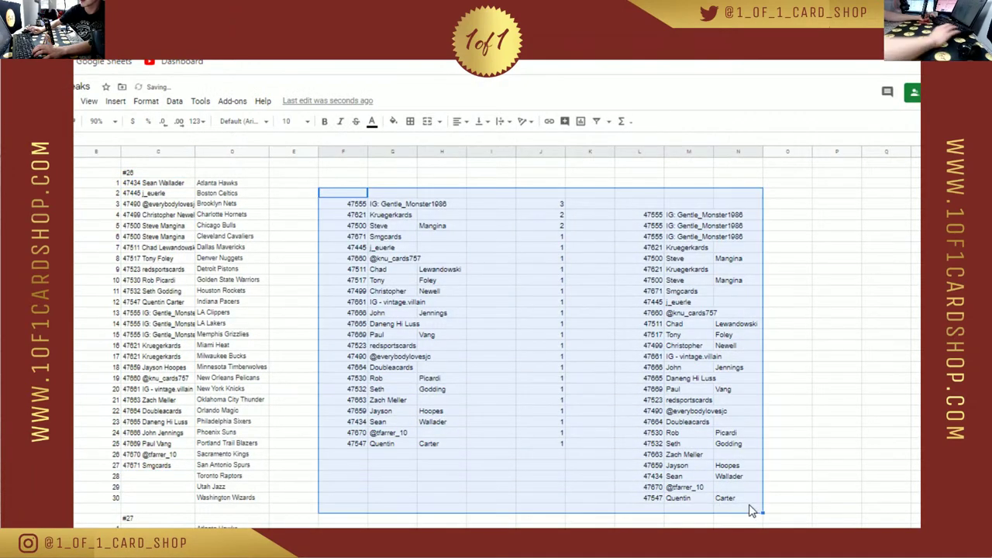
key("Delete")
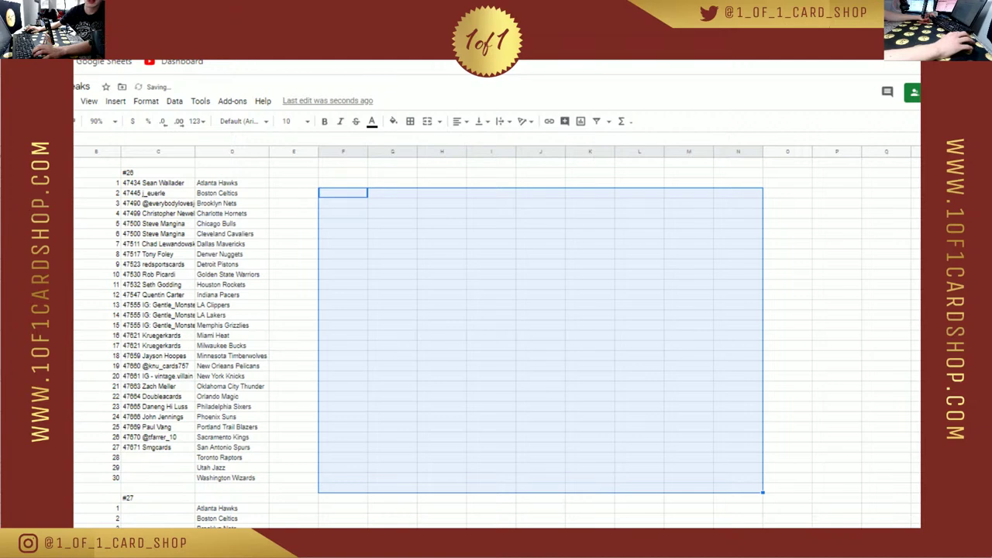
scroll(121, 414, "down", 2)
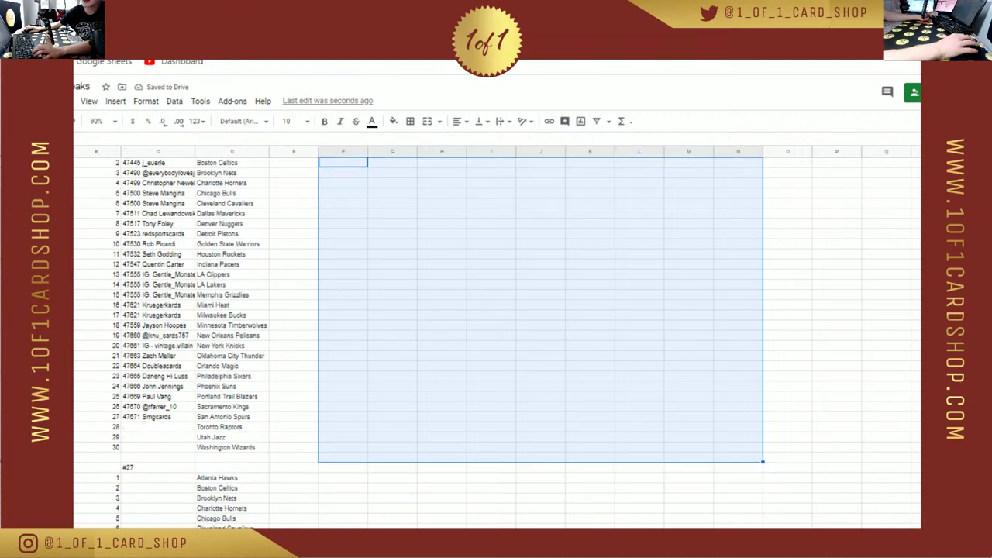
left_click_drag(135, 386, 146, 408)
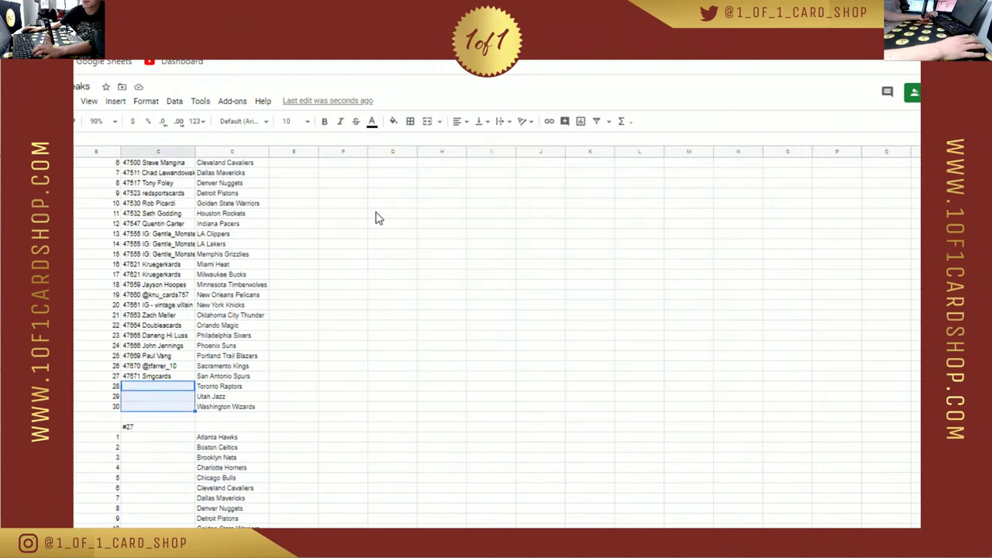
left_click(393, 121)
left_click(417, 185)
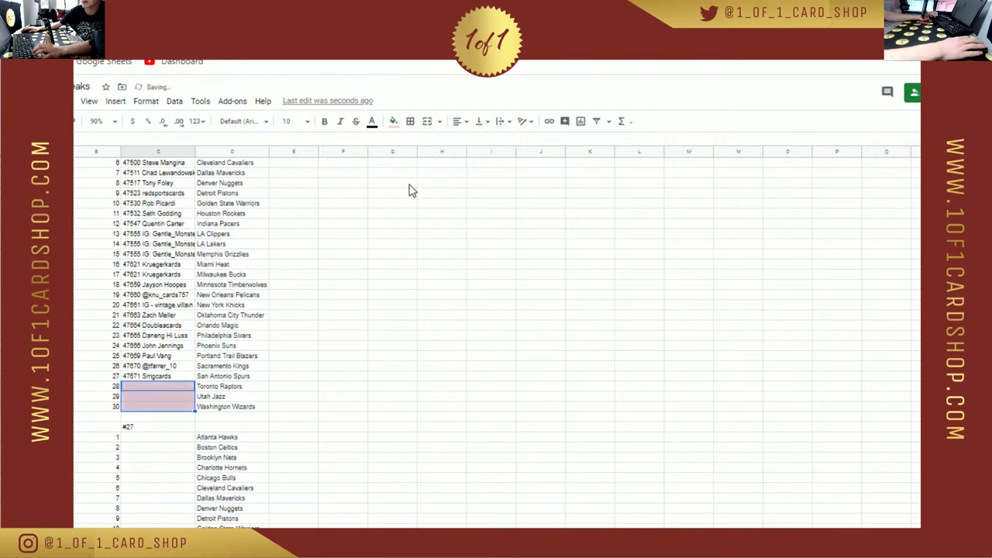
left_click(456, 235)
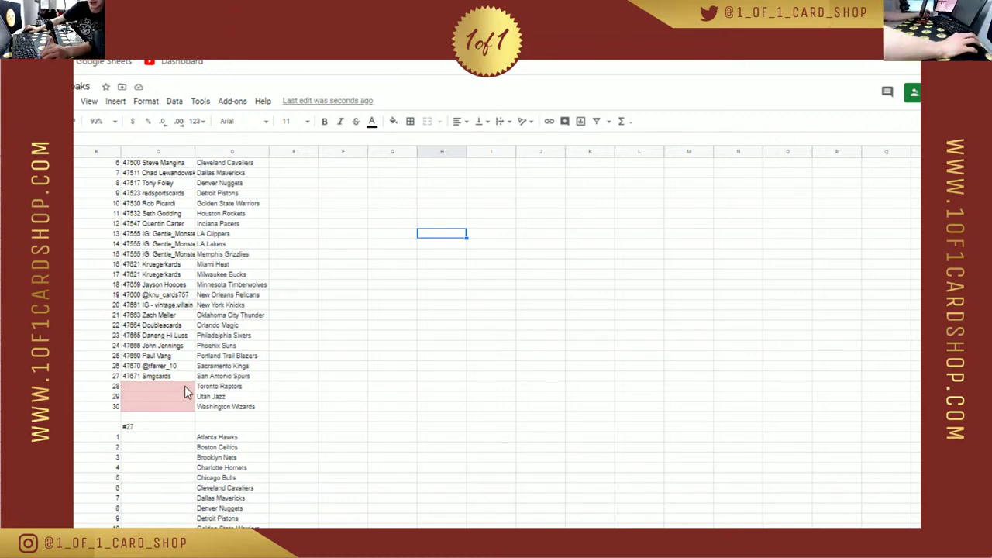
- Select the empty pink slots 28–30 of #26 to review them
left_click_drag(155, 393, 156, 419)
left_click(366, 357)
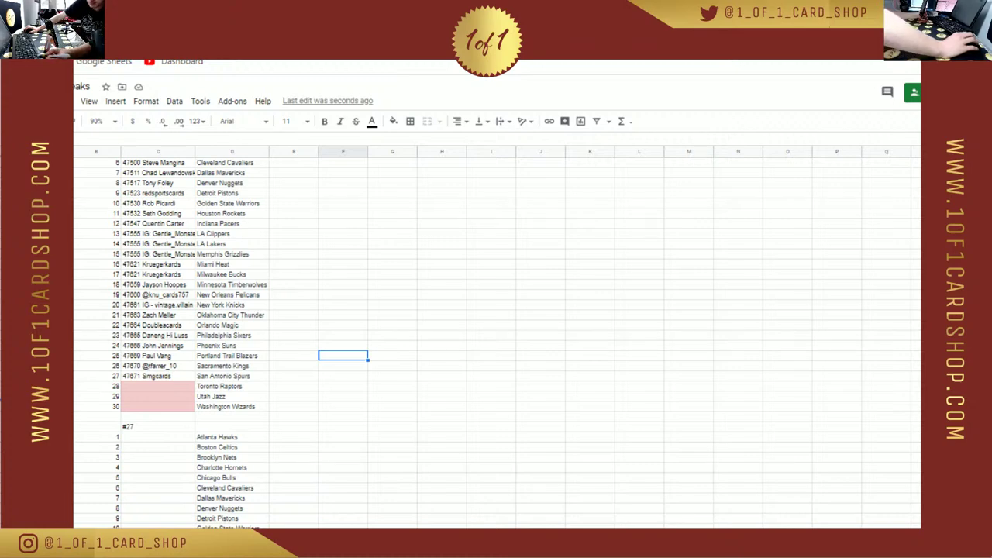
left_click(157, 387)
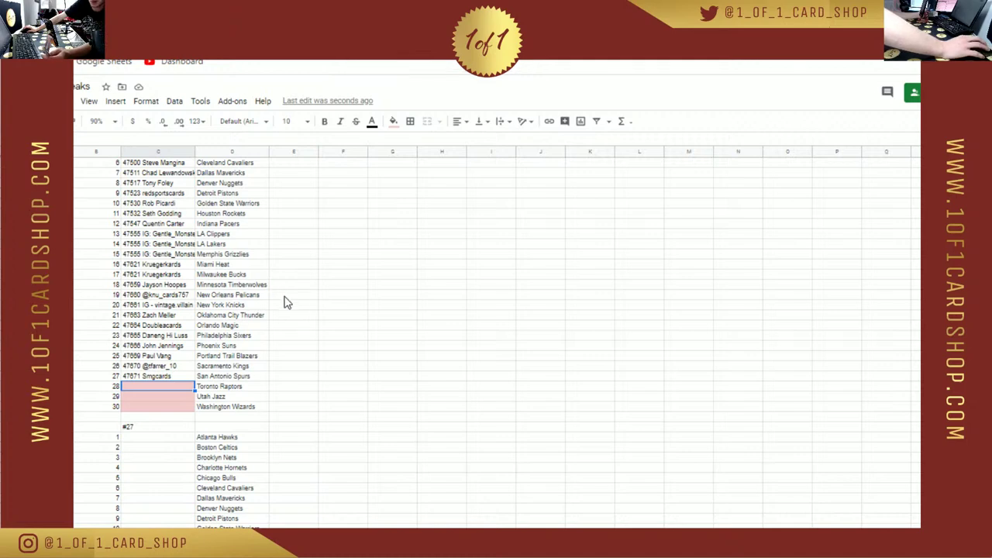
scroll(284, 302, "down", 1)
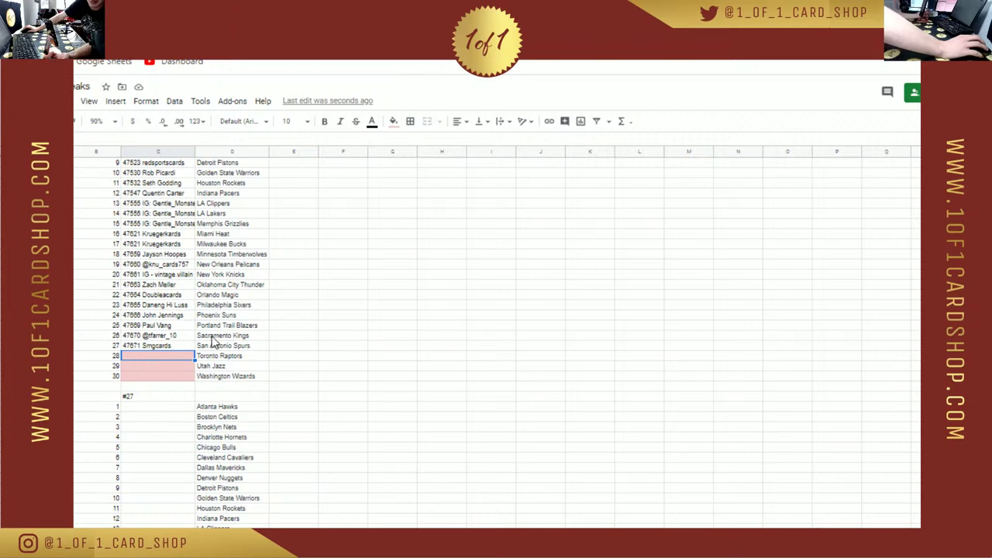
left_click_drag(175, 355, 172, 381)
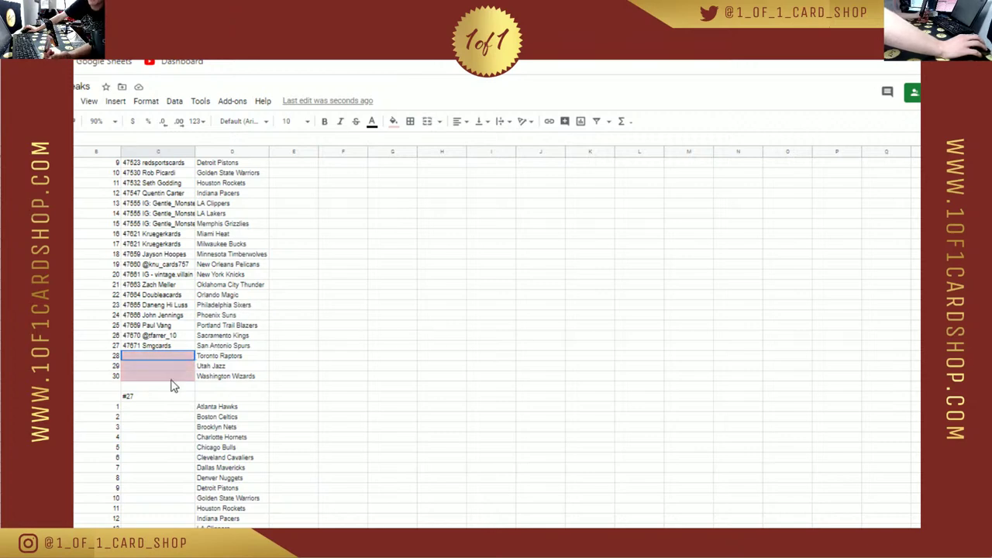
left_click(393, 355)
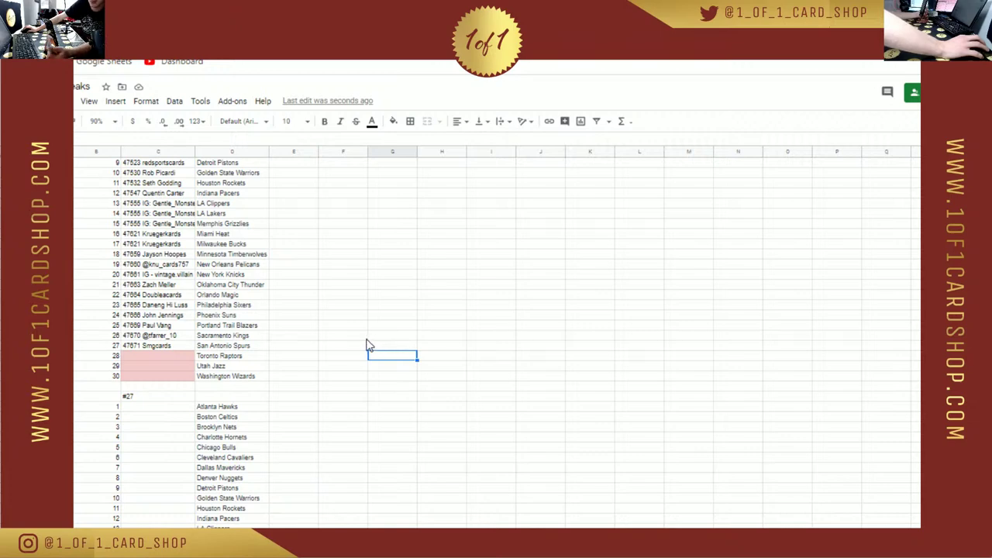
- Type a count from 1 to 9 down column H starting at H7
scroll(457, 314, "up", 4)
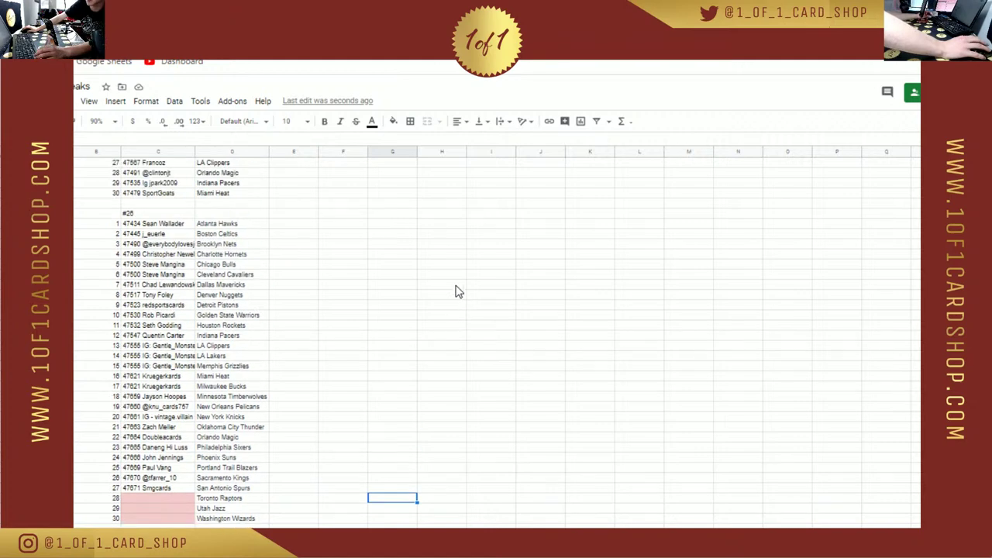
left_click(464, 285)
type("1 2 3 4 5 6 ")
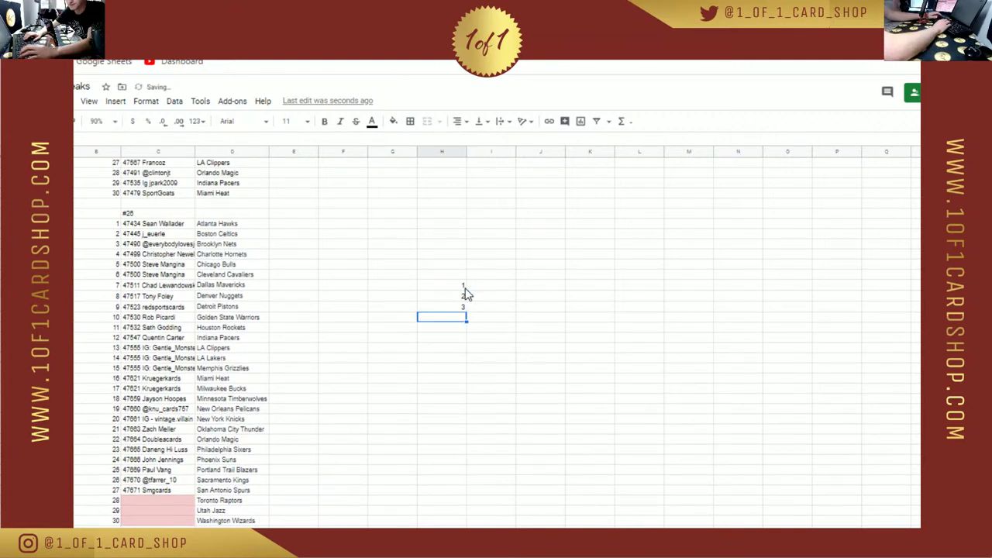
type("7 8 9")
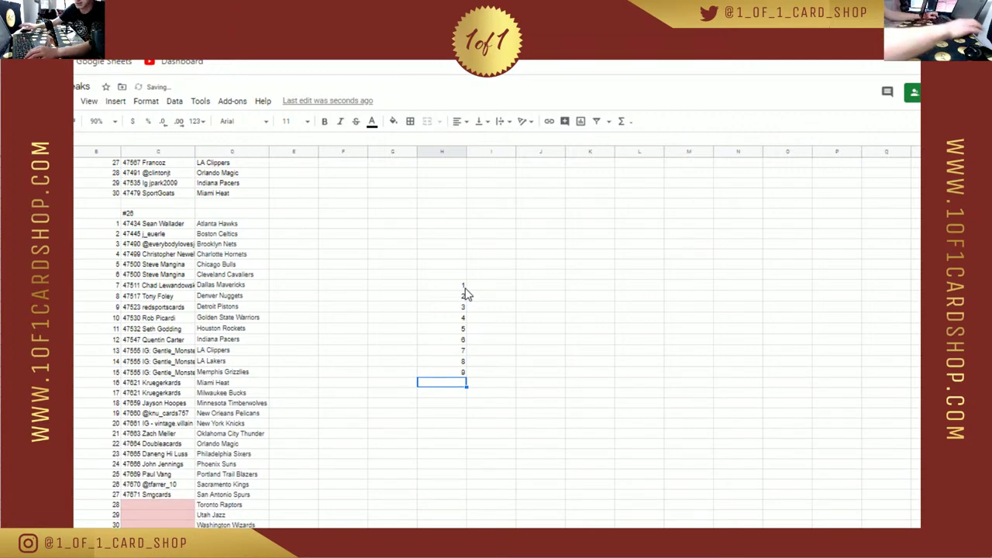
- Enter the remaining buyers into slots 28 and 29: one buyer's handle and another buyer's name
scroll(357, 275, "down", 5)
left_click(177, 331)
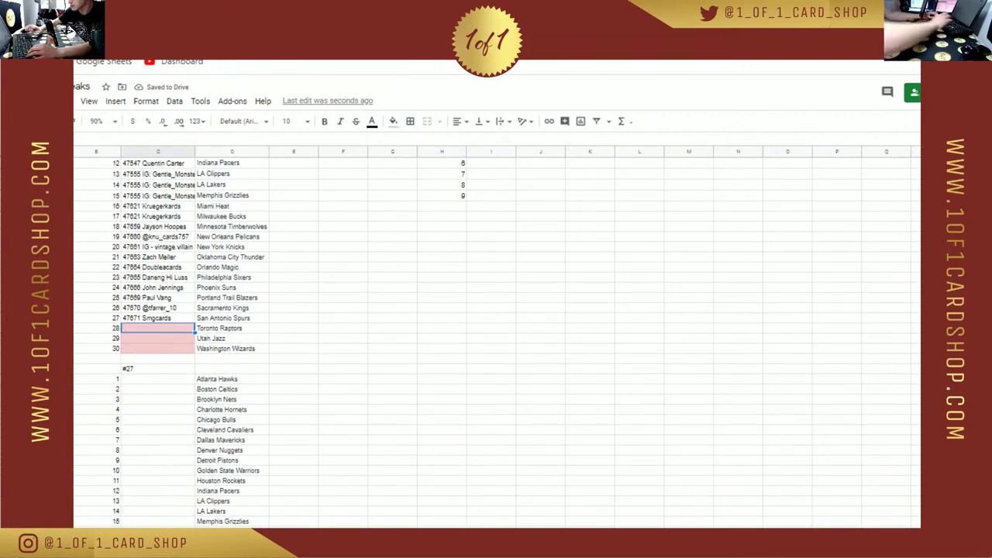
type("dh")
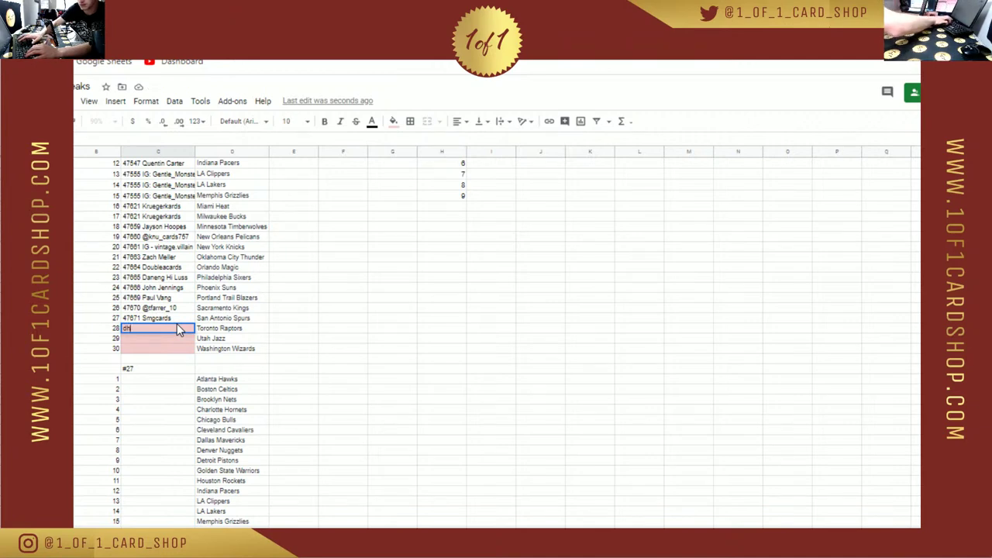
type("_footb")
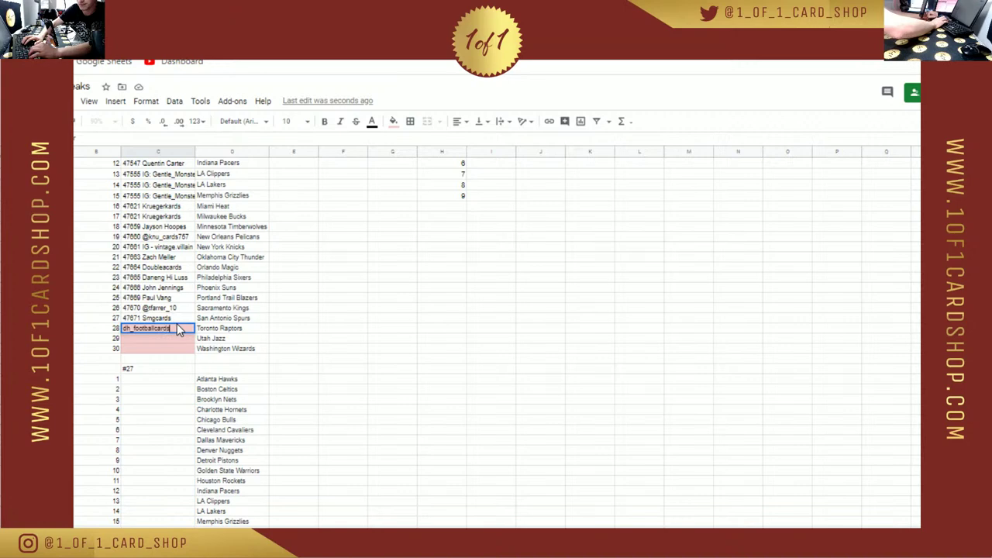
type("allcards")
key("Return")
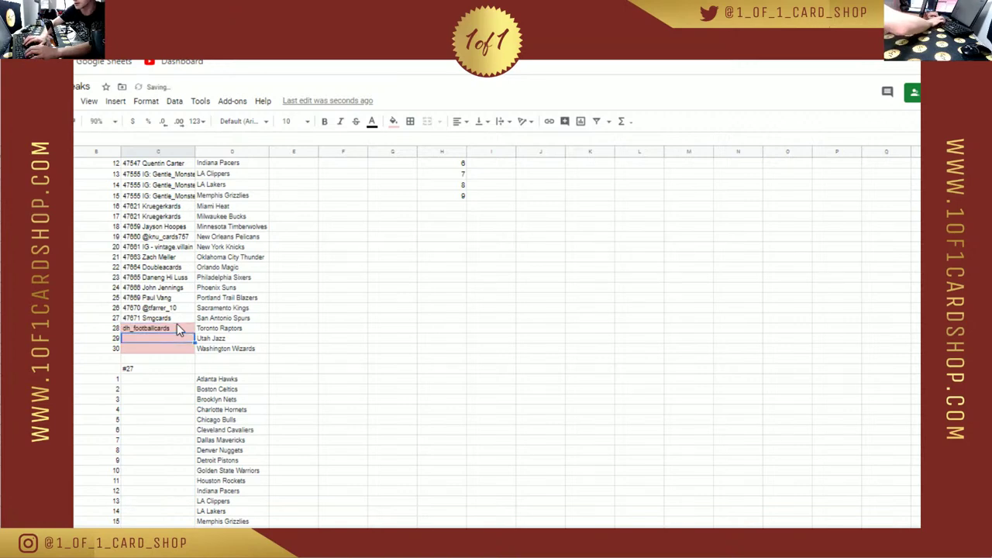
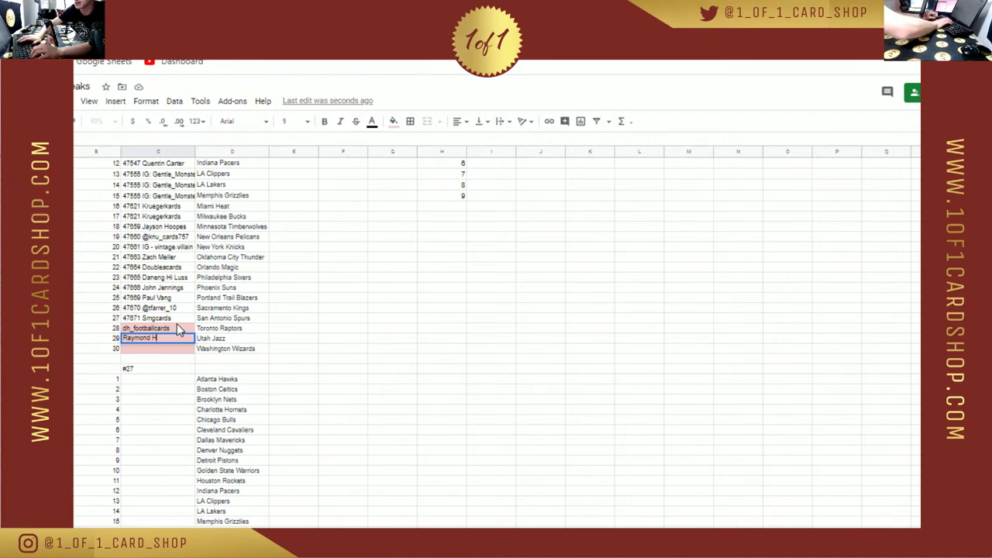
key("Return")
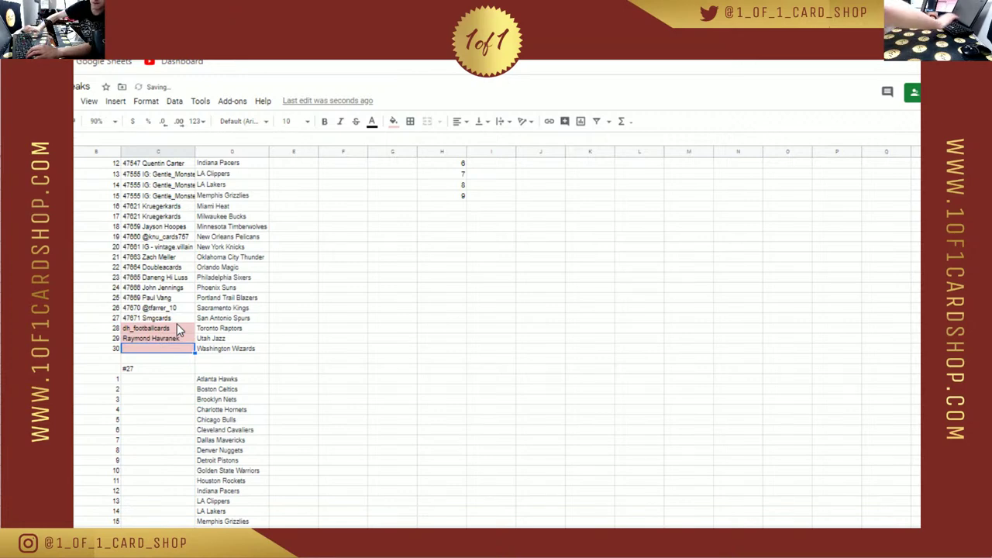
- Delete the 1–9 helper numbers from column H
scroll(405, 297, "up", 2)
left_click_drag(458, 183, 449, 301)
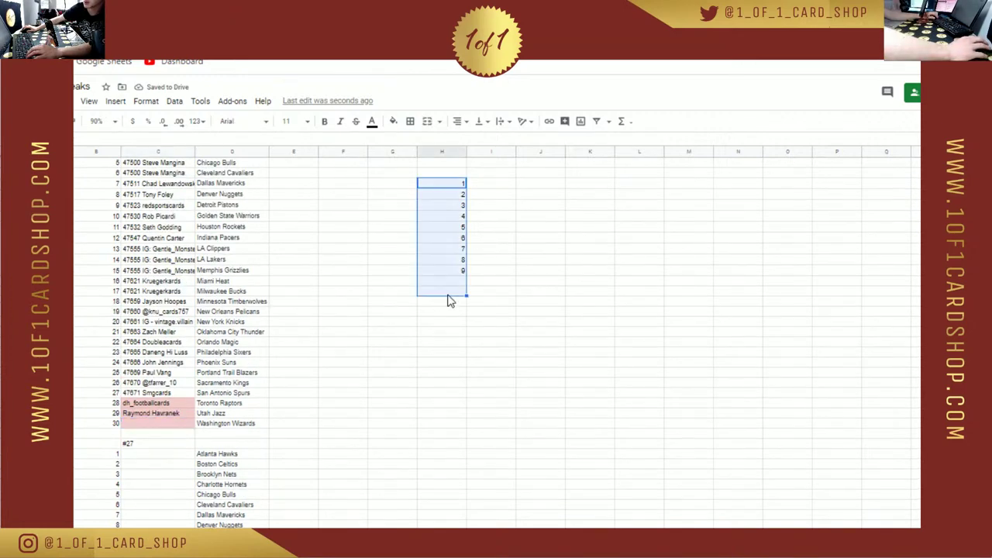
key("Delete")
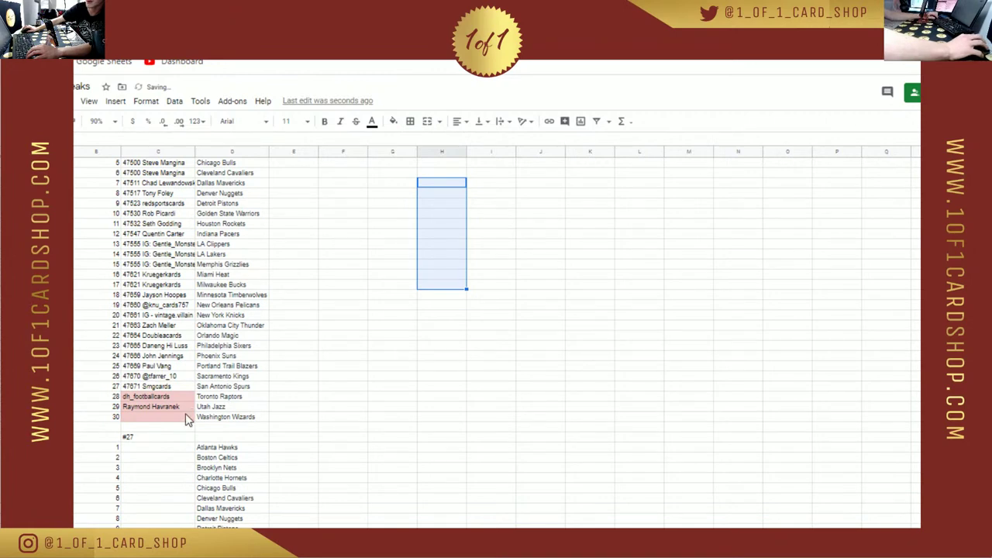
- Enter the last buyer's handle into slot 30 and check the row 19 entry
left_click(191, 419)
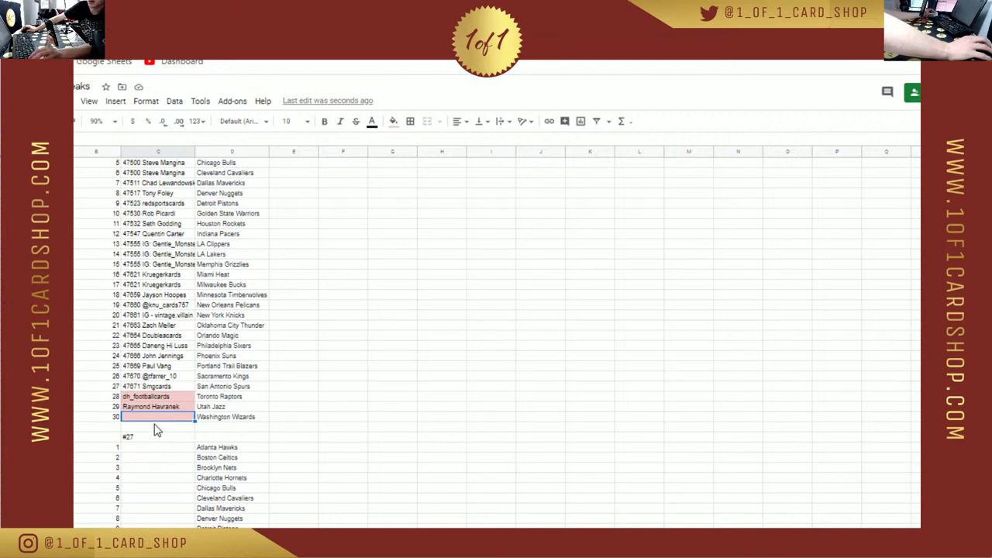
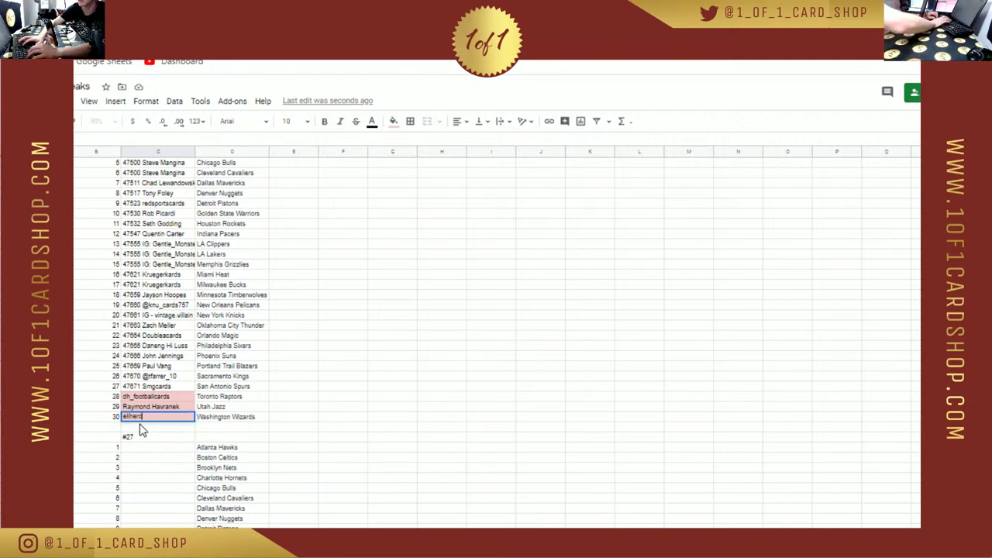
key("Return")
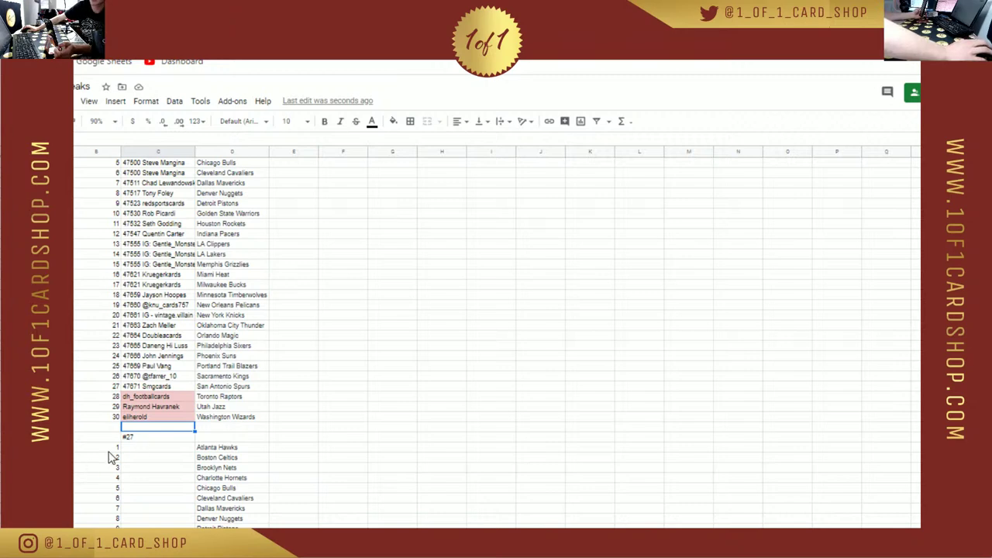
left_click(193, 305)
left_click(423, 307)
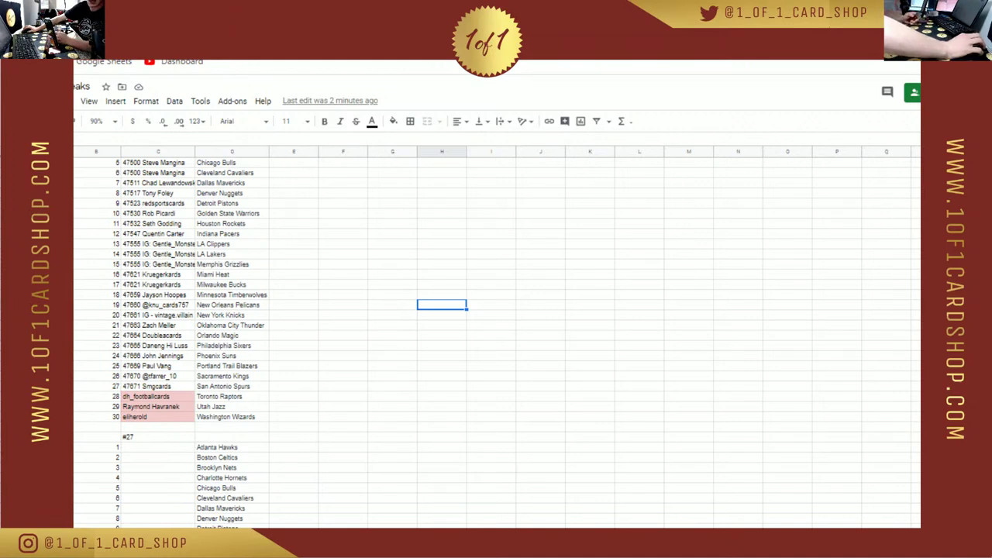
- Remove the pink fill from slots 29 and 30
left_click_drag(182, 409, 183, 417)
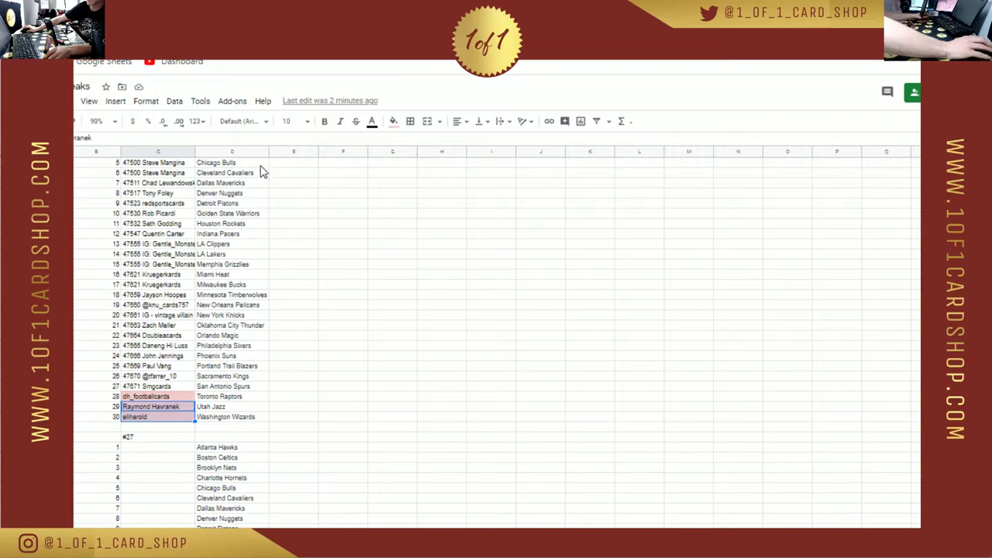
left_click(393, 122)
left_click(398, 144)
left_click(442, 212)
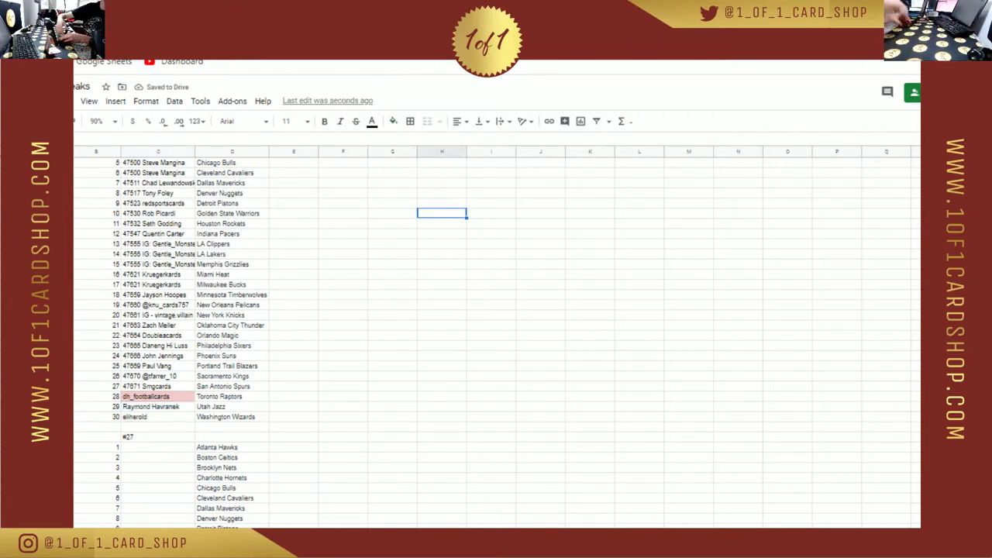
- Add the buyer's order number before the entries in C29 and C30
double_click(127, 407)
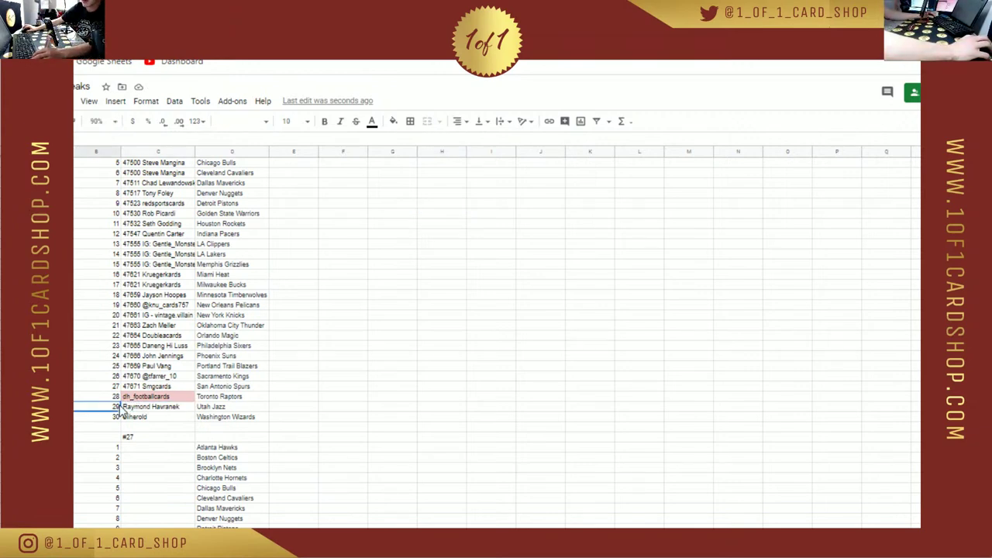
left_click_drag(124, 407, 140, 428)
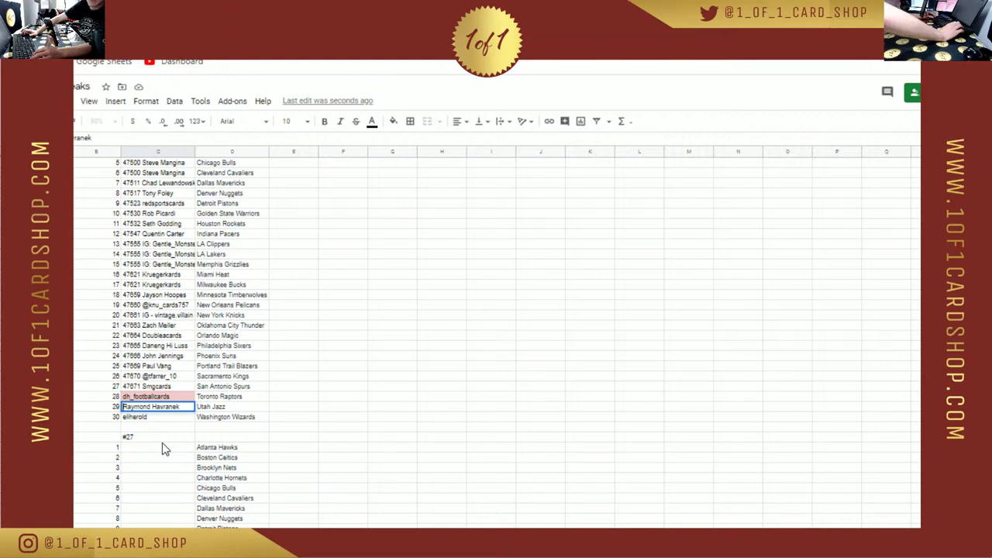
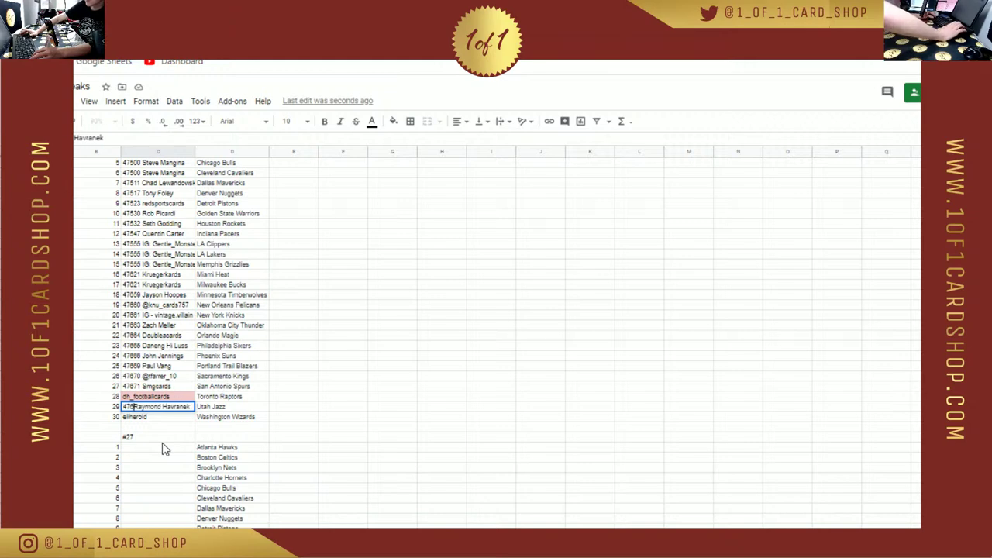
key("Return")
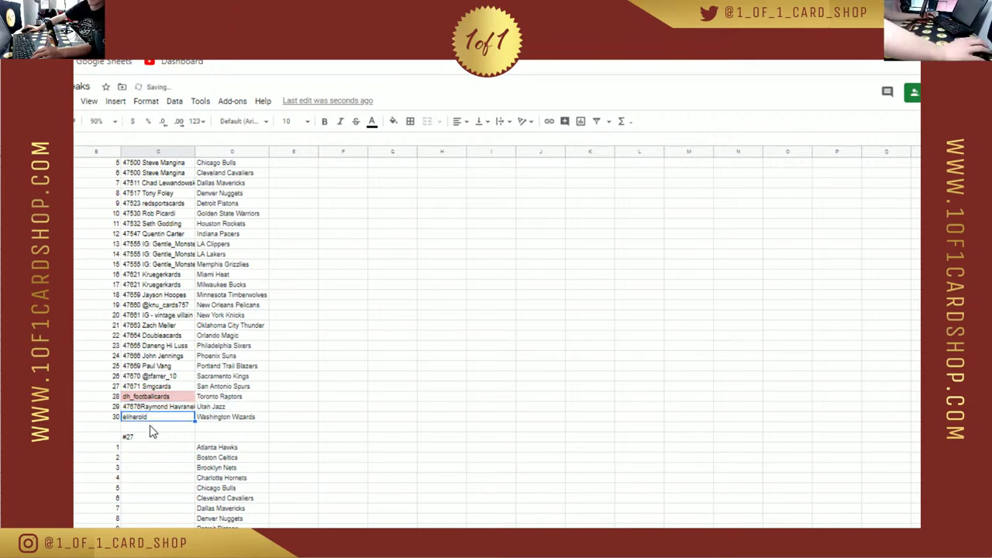
double_click(125, 417)
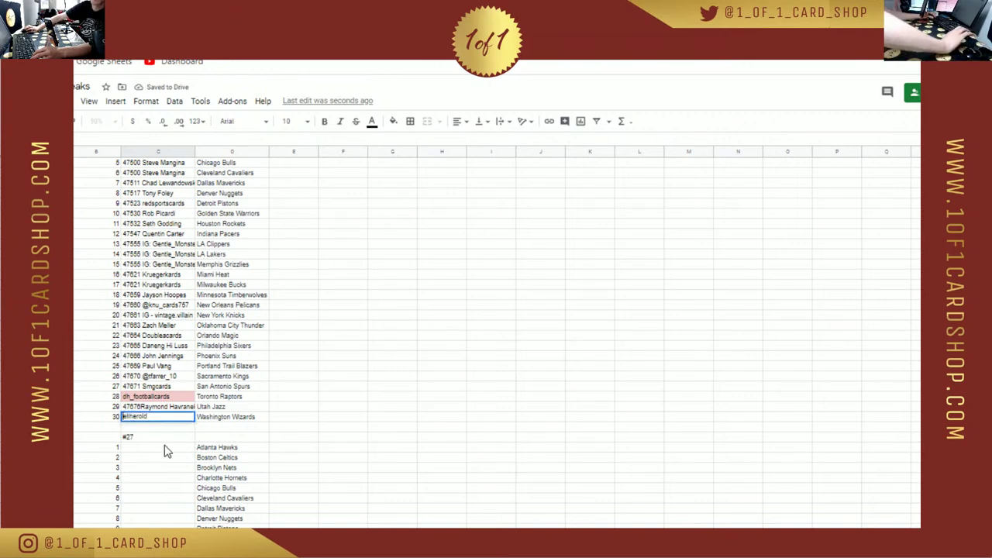
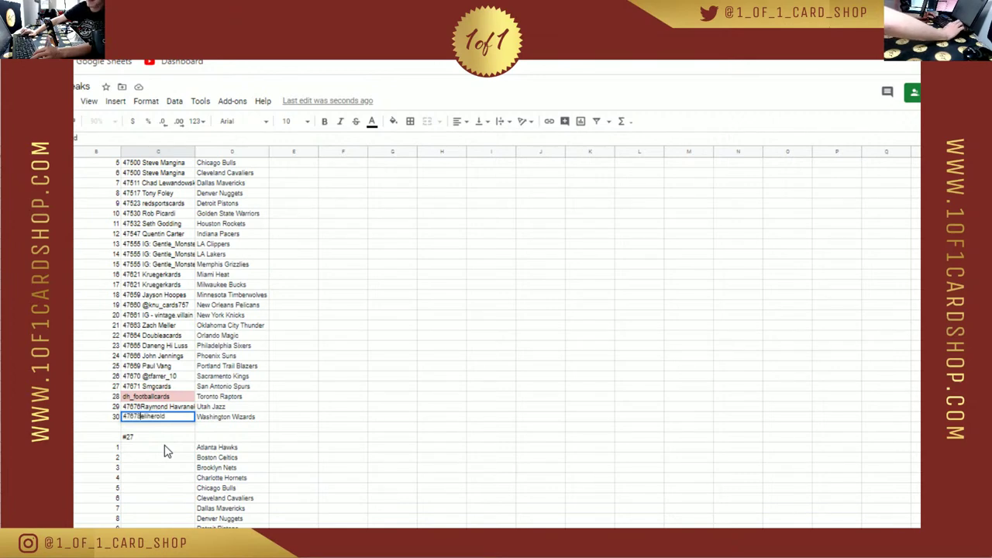
key("Return")
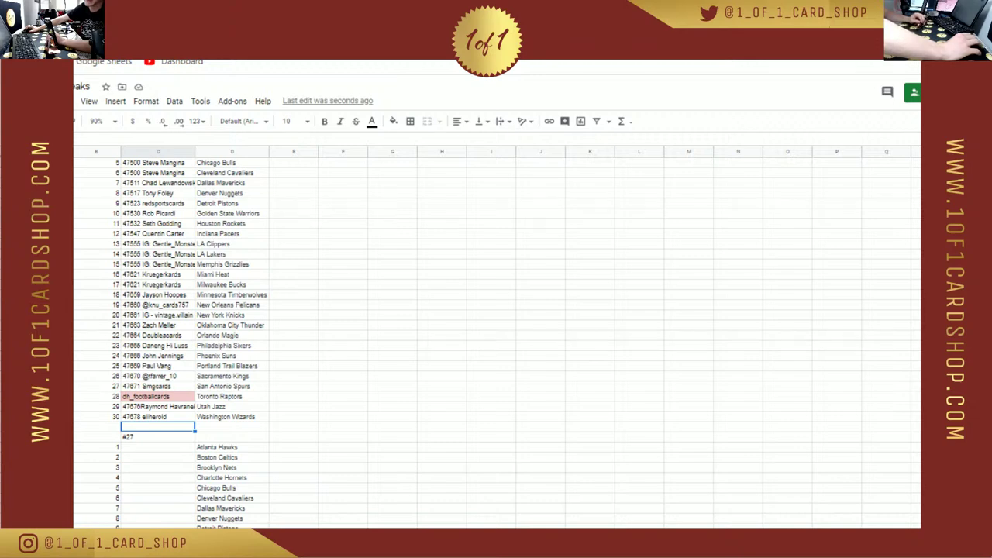
- Add the order number before the slot 28 buyer in C28, then select the #26 buyer column
mouse_move(140, 398)
left_mouse_down()
mouse_move(121, 400)
mouse_move(131, 399)
left_mouse_up()
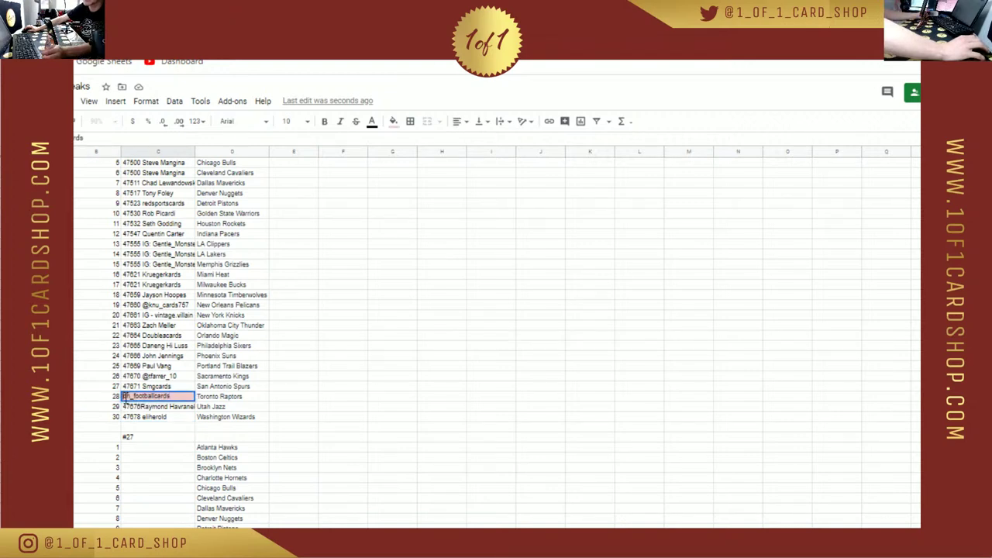
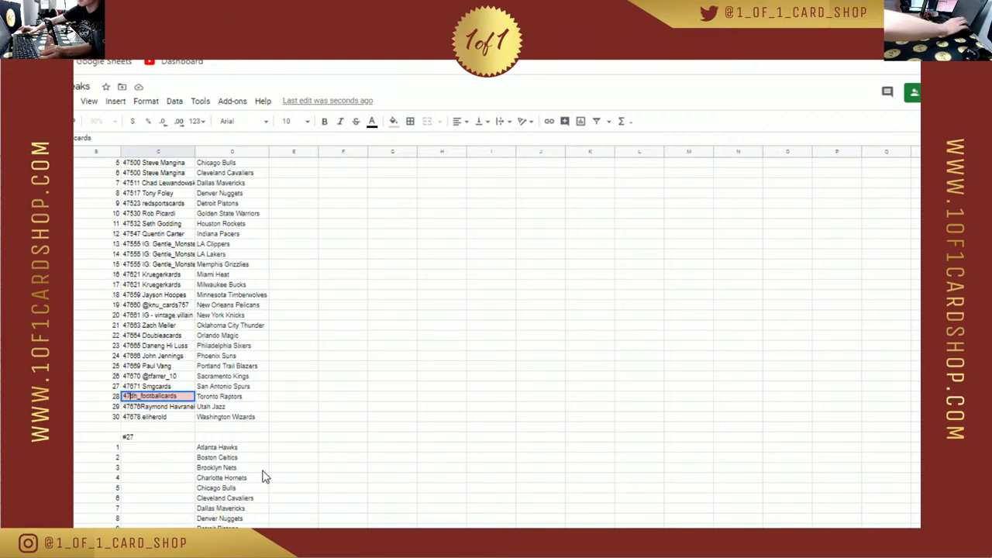
key("Return")
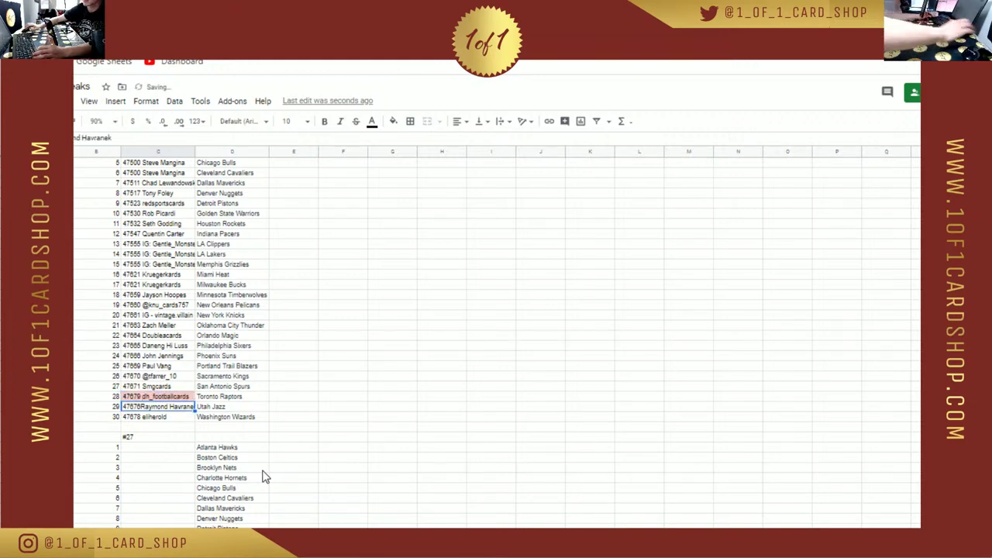
left_click_drag(185, 431, 172, 269)
- Copy the 30 #26 buyer entries into a fresh RANDOM.ORG List Randomizer form
key("ctrl+c")
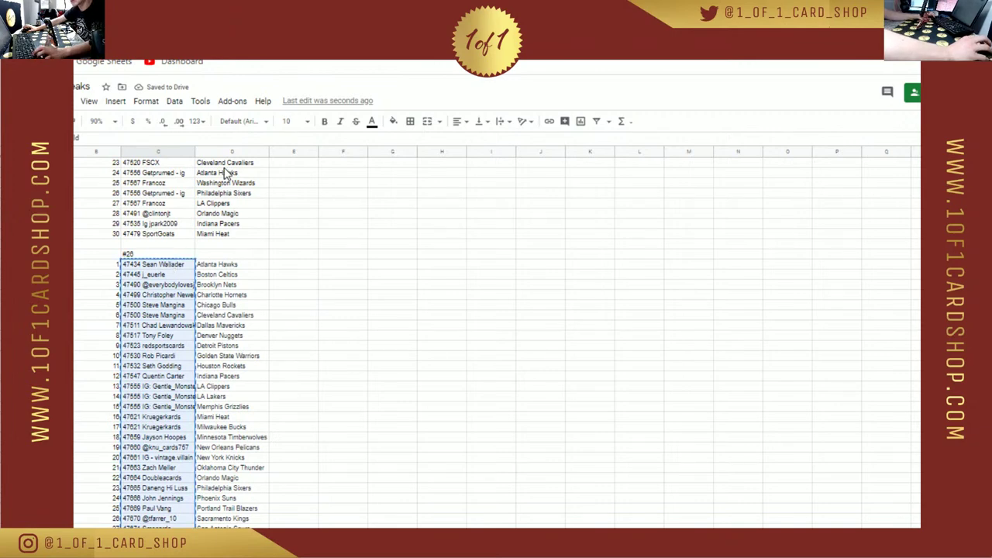
key("ctrl+Tab")
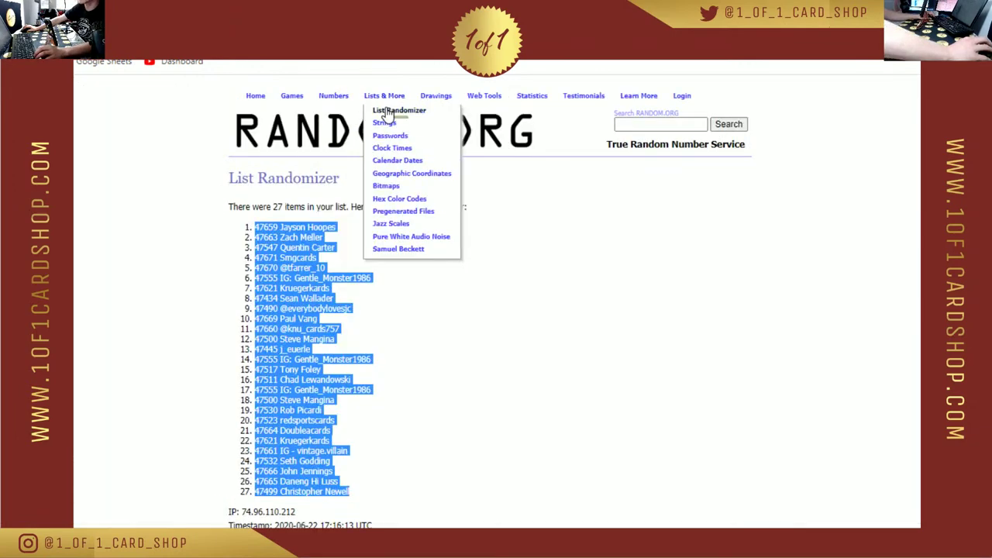
left_click(390, 111)
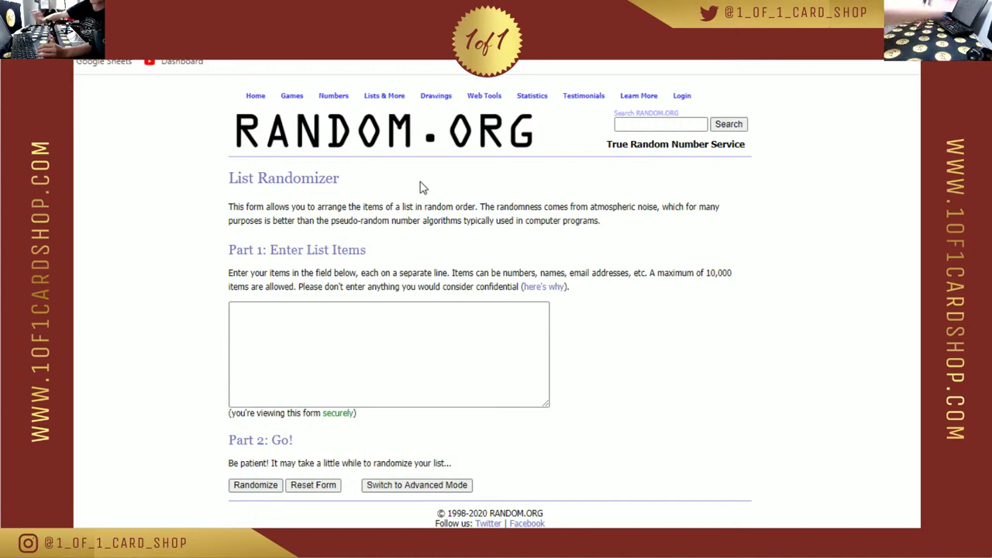
left_click(310, 328)
key("ctrl+v")
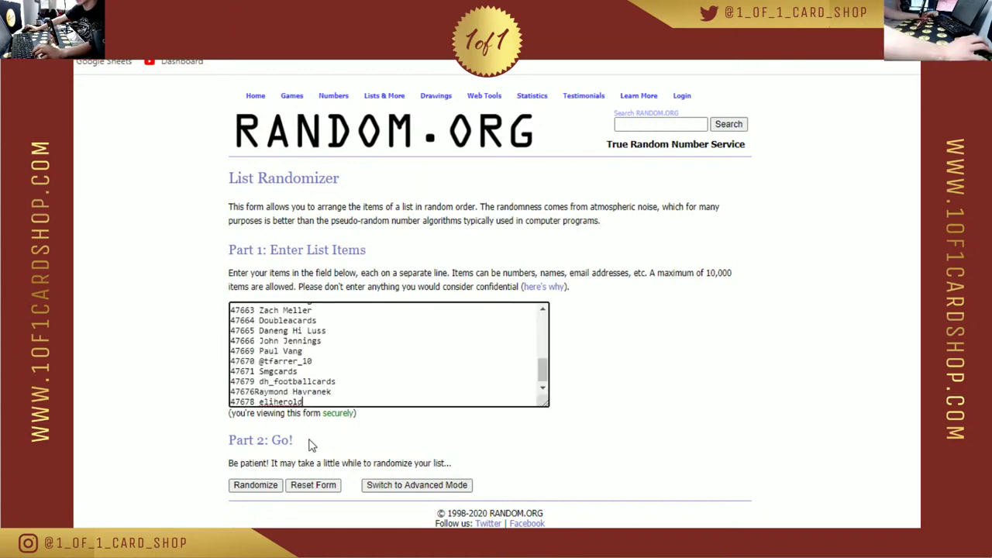
- Randomize the list four times, select the final order and return to the sheet
left_click(256, 487)
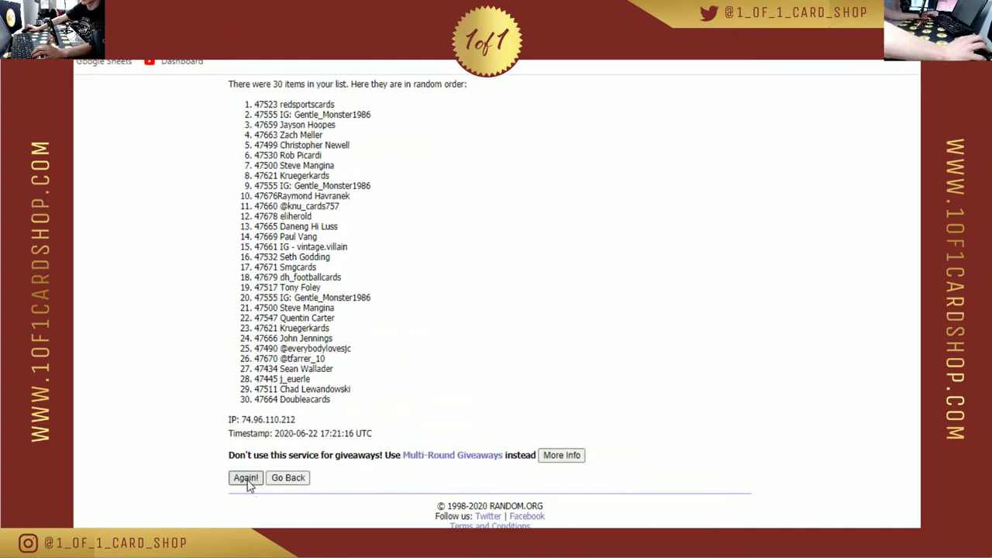
left_click(247, 478)
left_click(247, 478)
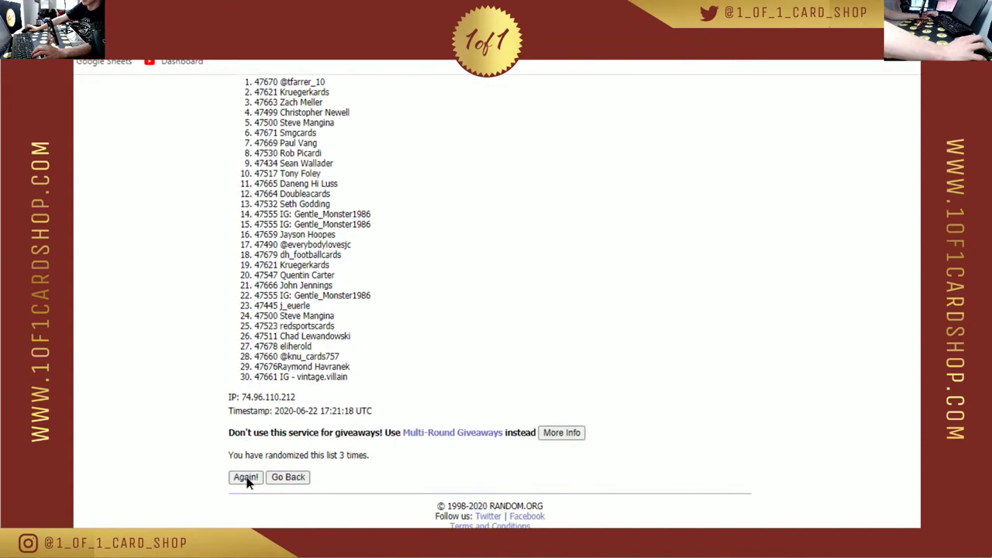
left_click(247, 477)
left_click_drag(332, 524, 199, 227)
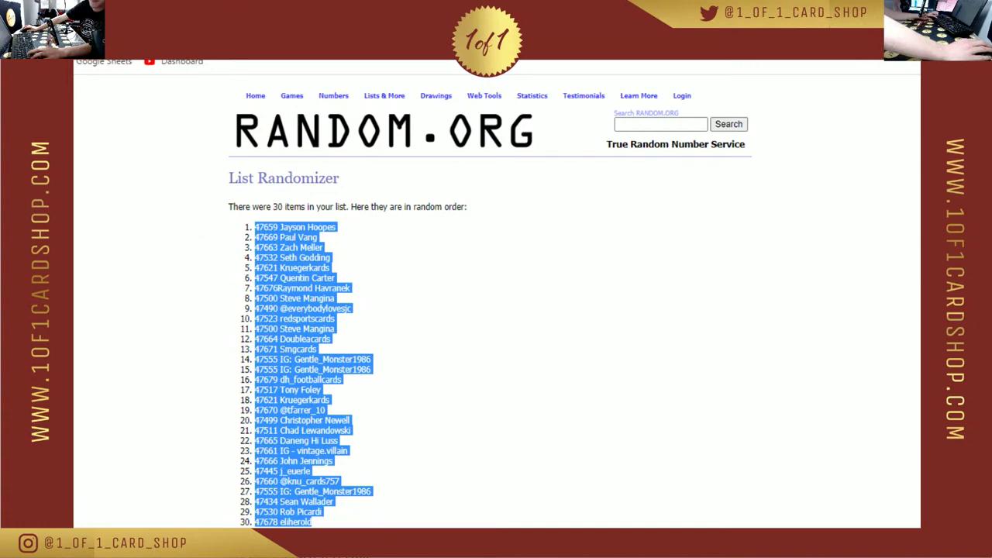
key("ctrl+Tab")
- Paste the shuffled buyers into break #26's names and copy its 30 NBA team names
key("ctrl+v")
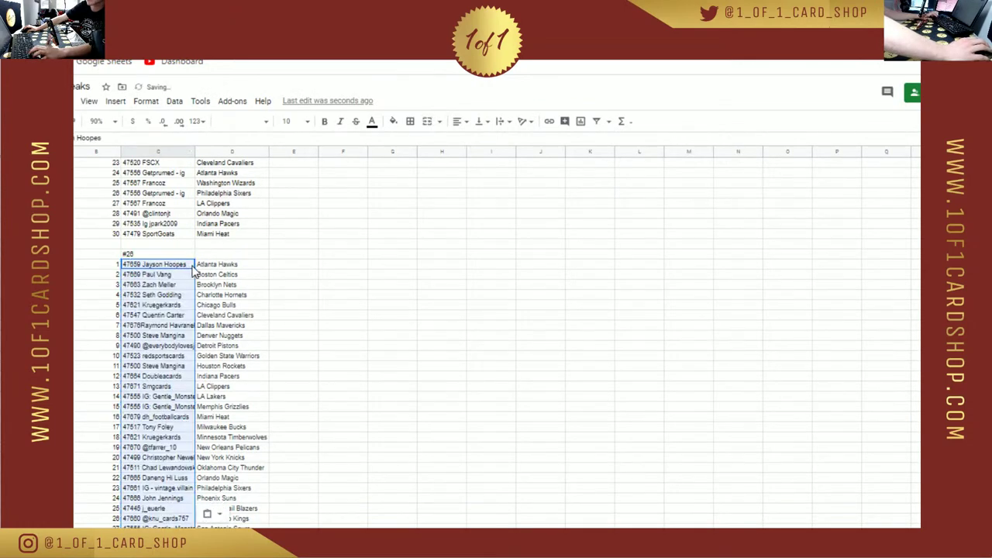
left_click_drag(201, 265, 228, 354)
key("ctrl+c")
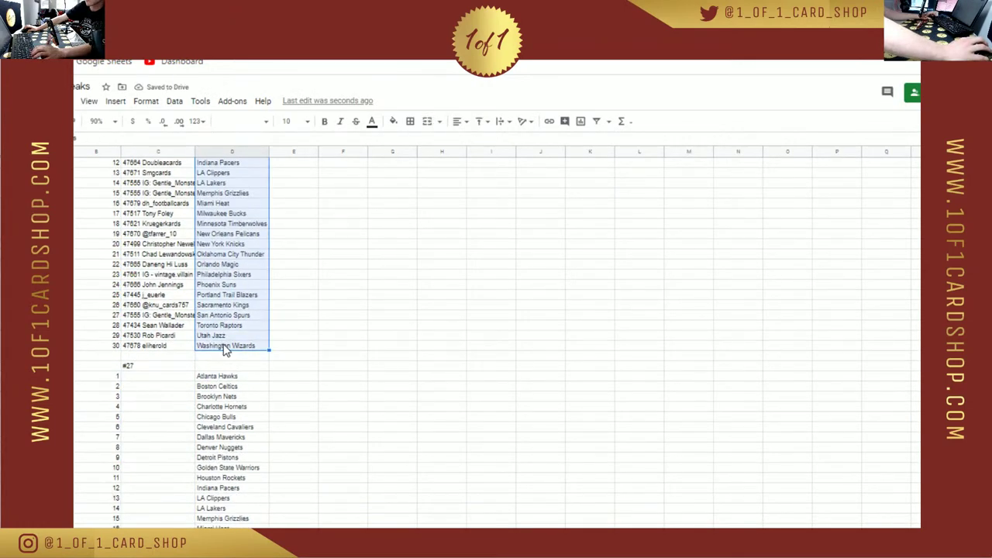
- Shuffle the 30 team names in RANDOM.ORG's List Randomizer, re-randomizing several more times
key("ctrl+Tab")
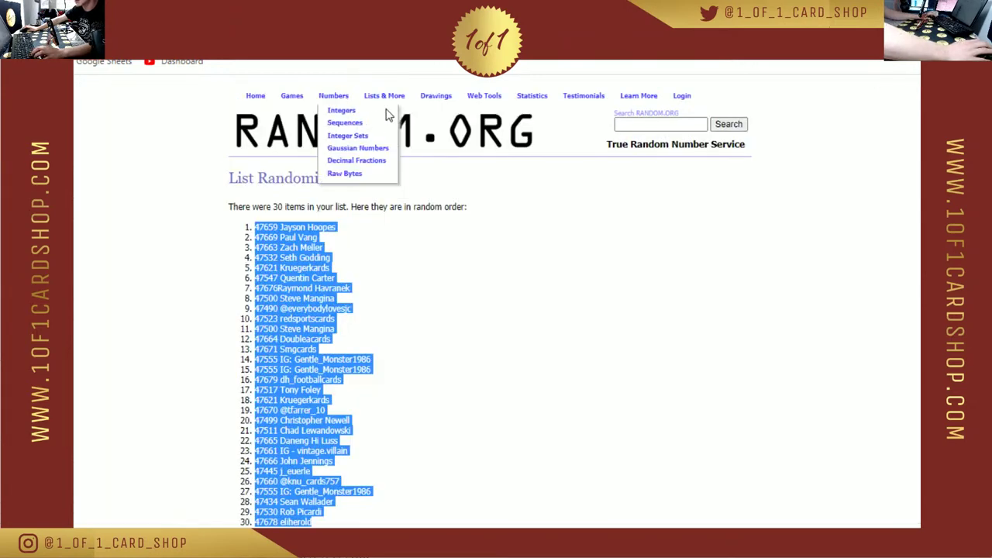
left_click(387, 112)
left_click(364, 376)
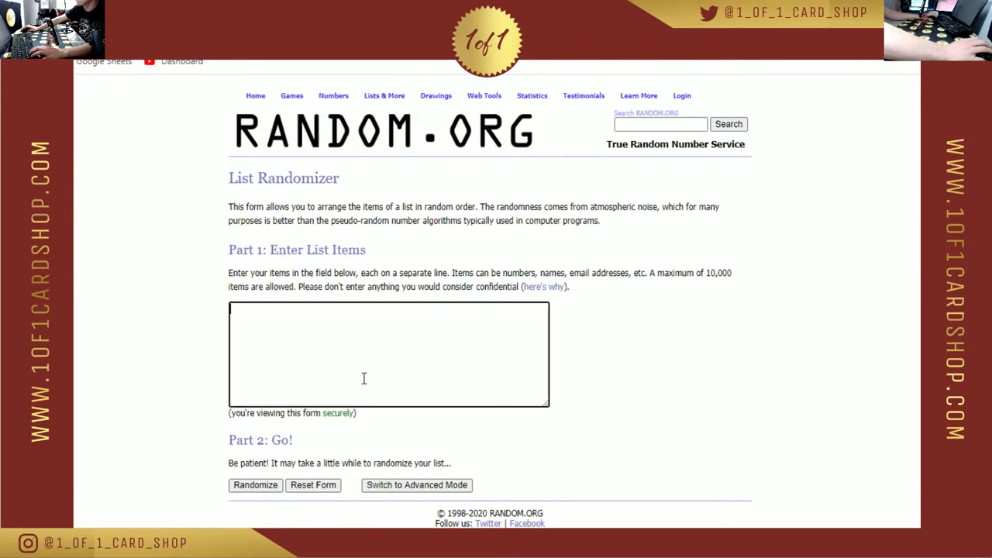
key("ctrl+v")
left_click(262, 493)
scroll(260, 492, "down", 2)
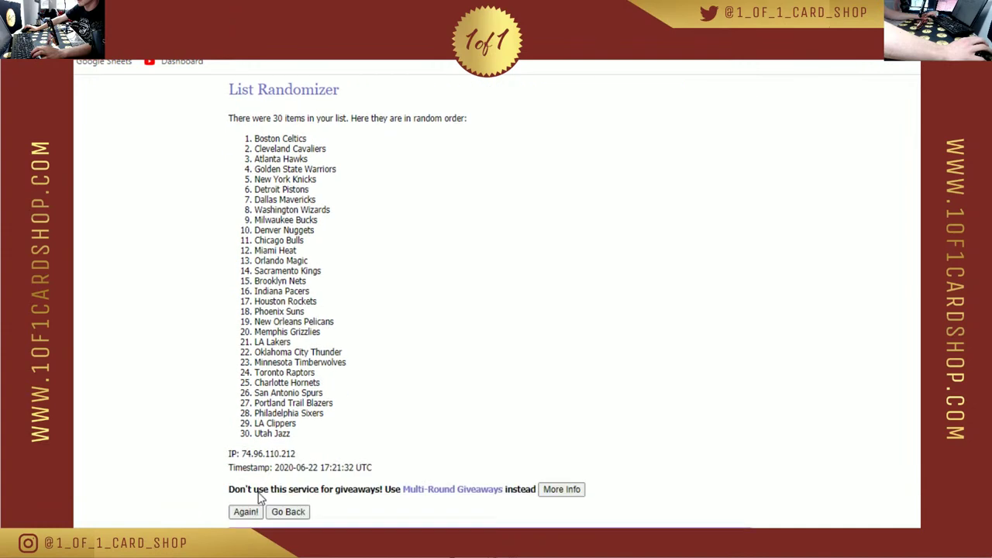
left_click(254, 482)
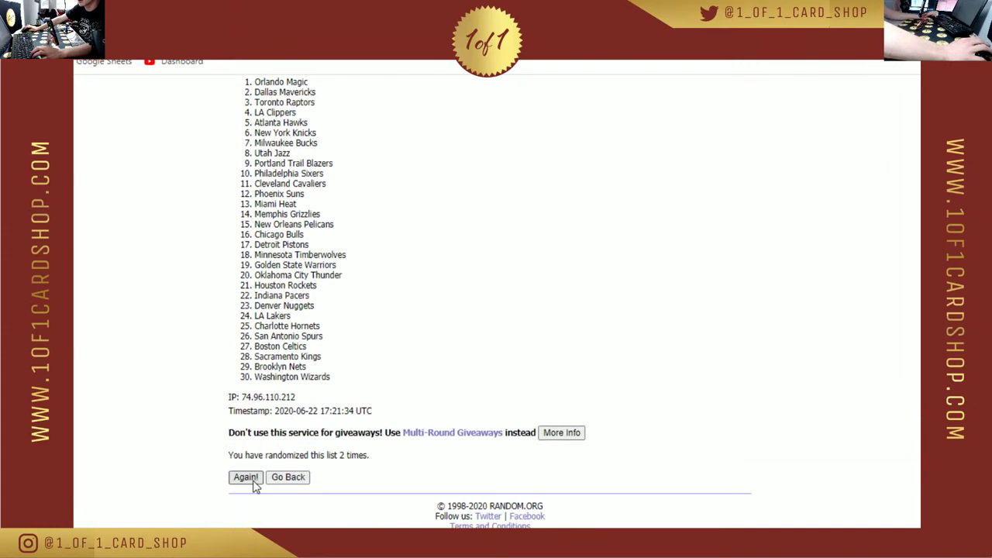
left_click(252, 481)
left_click(306, 484)
- Paste the final shuffled team order over break #26's team column, starting with Chicago Bulls
left_click_drag(332, 525, 238, 236)
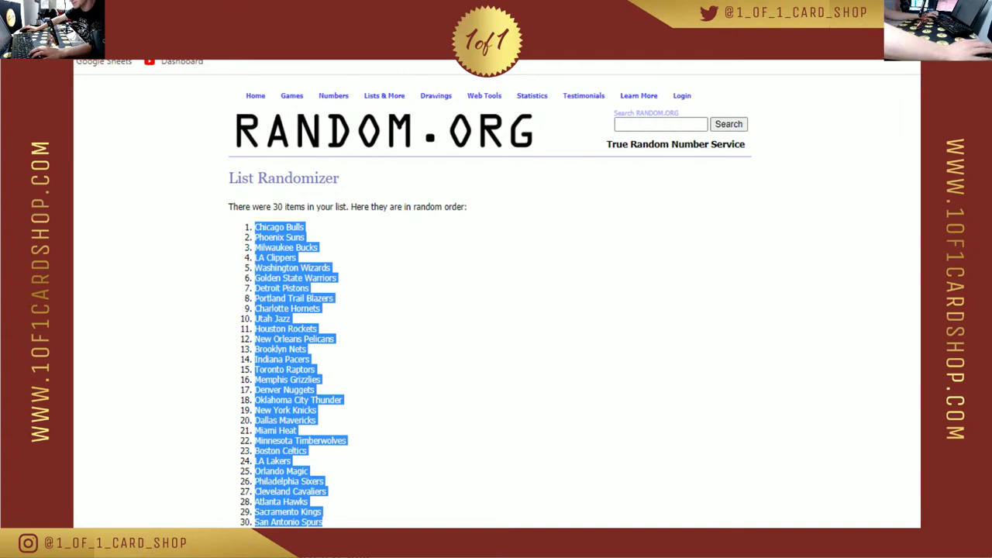
left_click(56, 15)
scroll(250, 206, "up", 2)
scroll(250, 205, "up", 5)
left_click(228, 267, "shift")
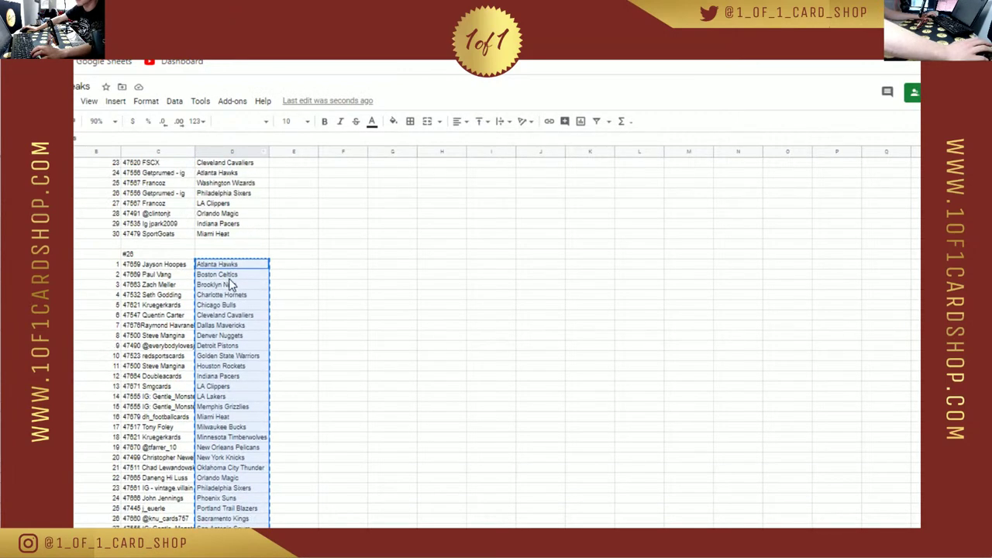
key("ctrl+v")
key("ctrl+Tab")
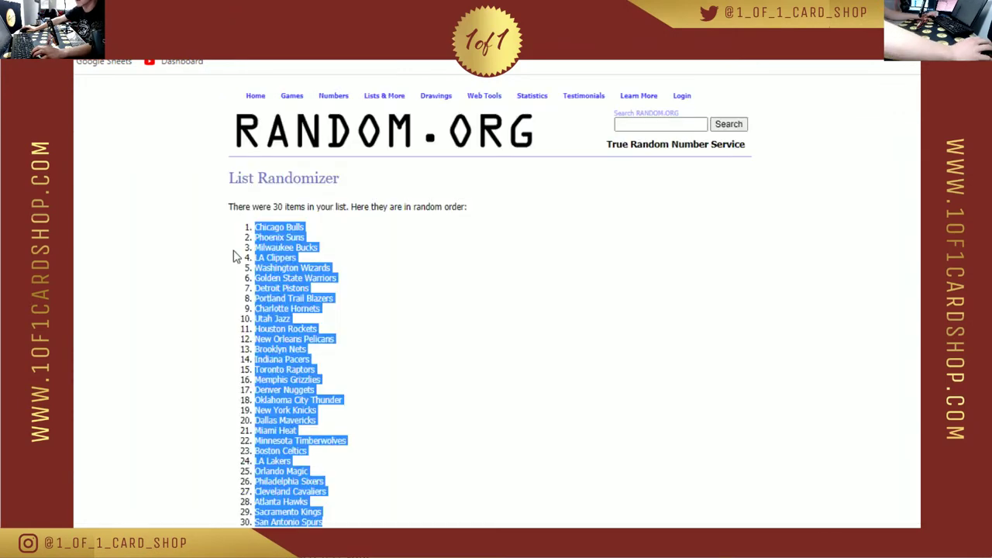
scroll(235, 257, "down", 3)
left_click(56, 16)
left_click(241, 233)
scroll(319, 272, "down", 2)
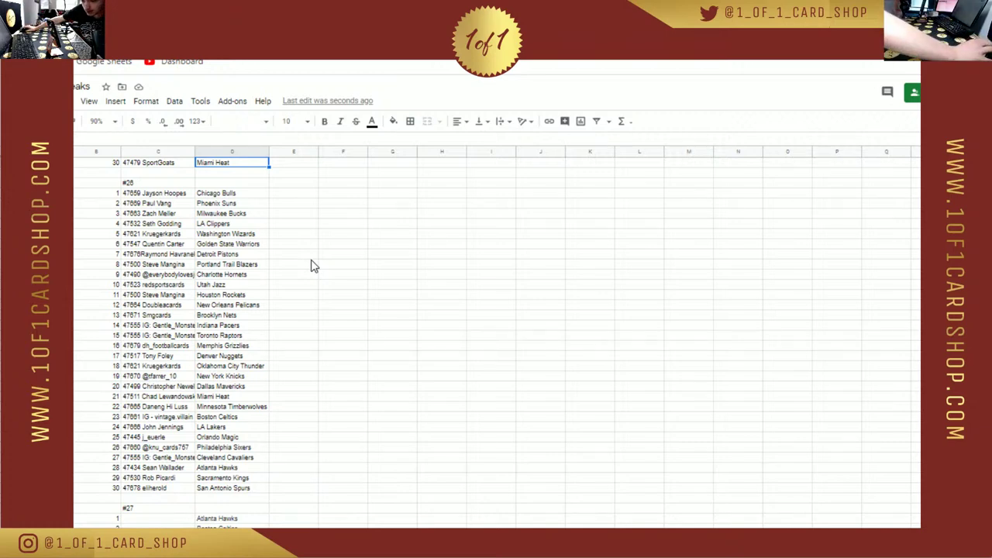
scroll(323, 283, "down", 1)
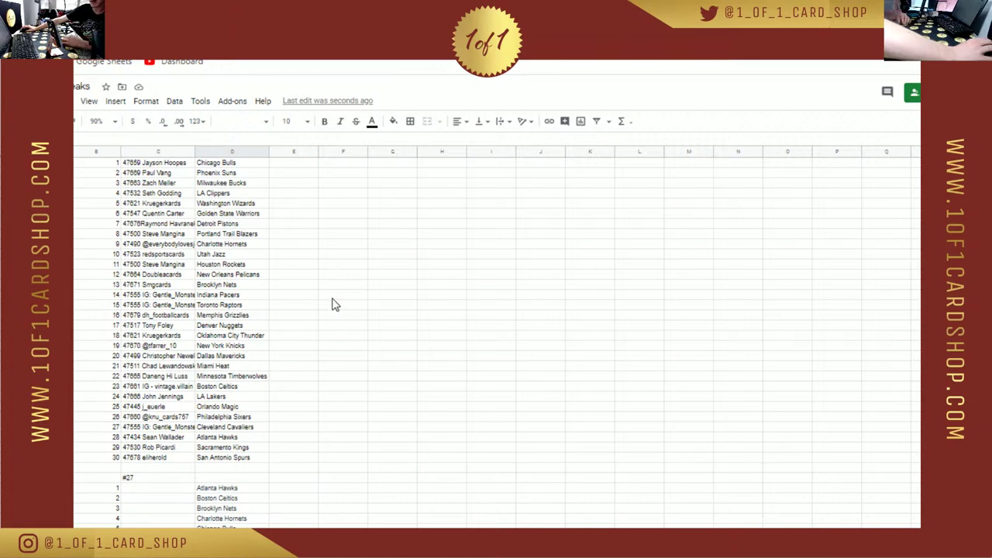
scroll(256, 352, "up", 1)
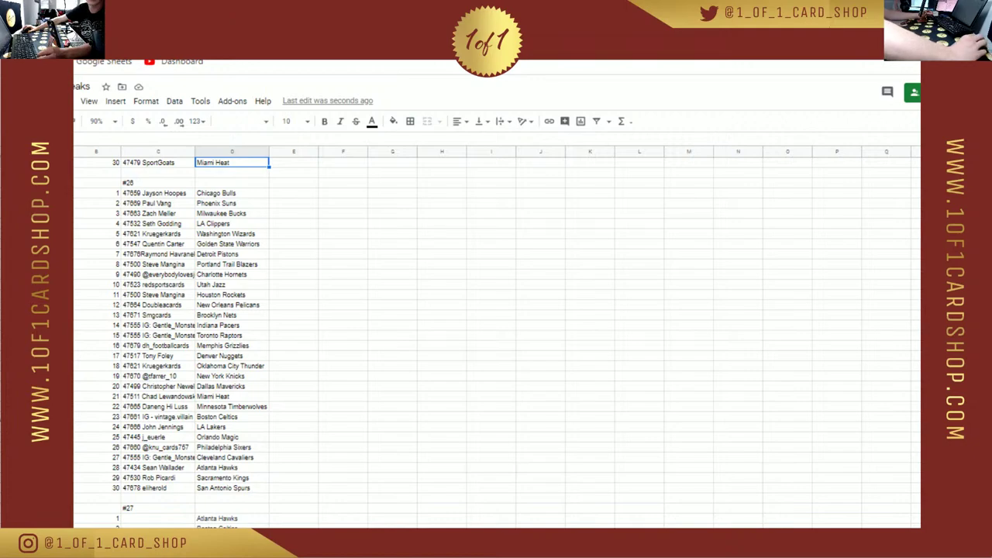
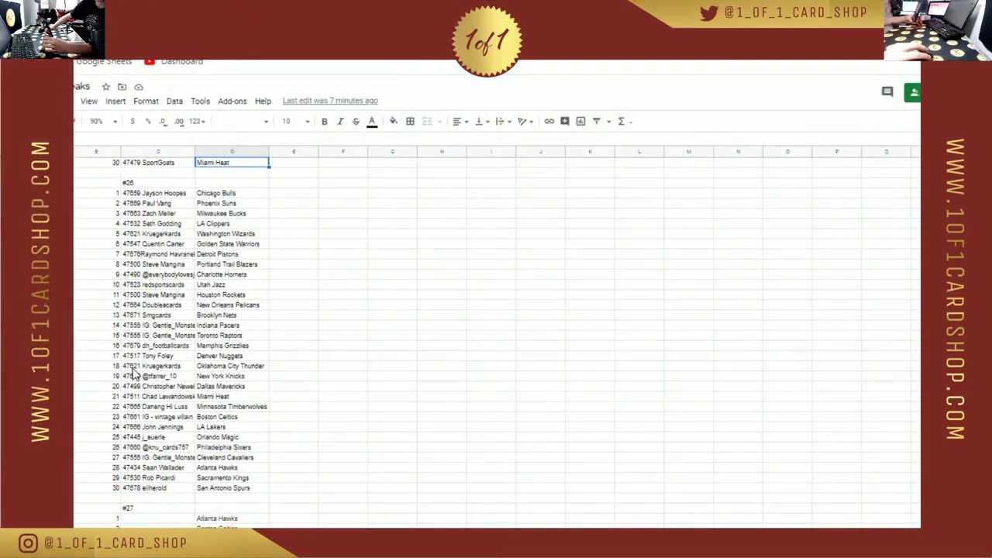
- Scroll down the Breaks sheet to the #27 block with its 30 numbered NBA teams
scroll(496, 341, "down", 5)
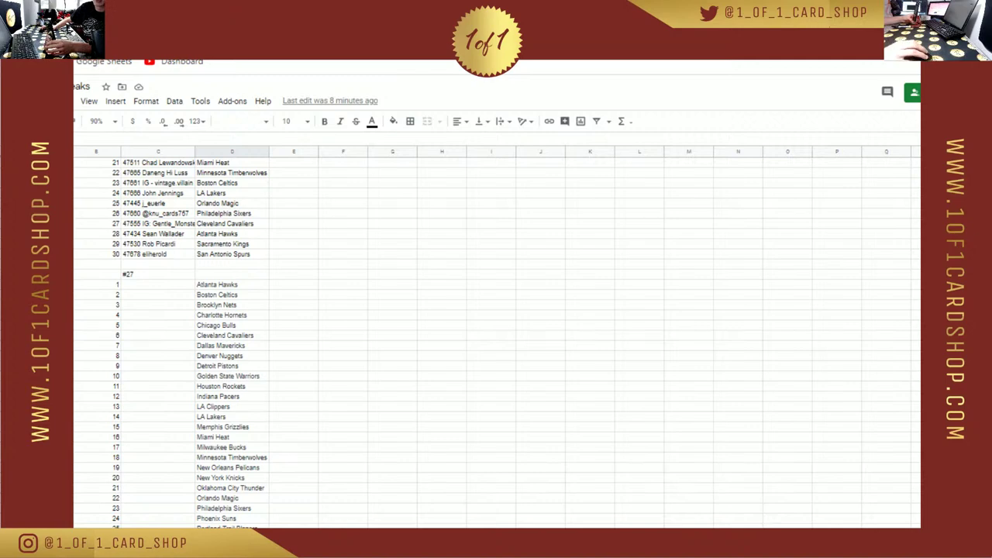
scroll(171, 345, "down", 3)
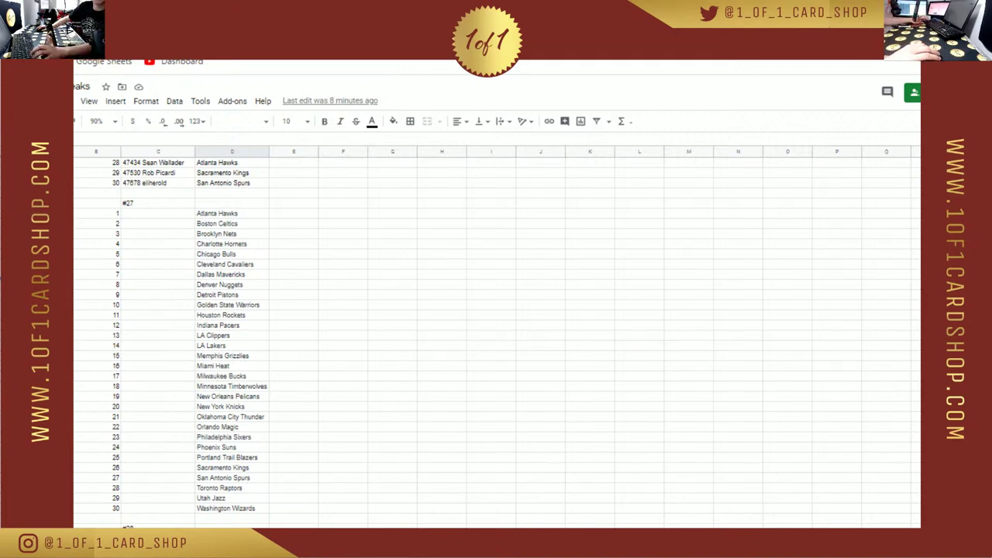
- Paste the order list at F3 and erase the real names in rows 5, 7, 8, 13, 16, 19, 24–26
left_click(357, 235)
key("ctrl+v")
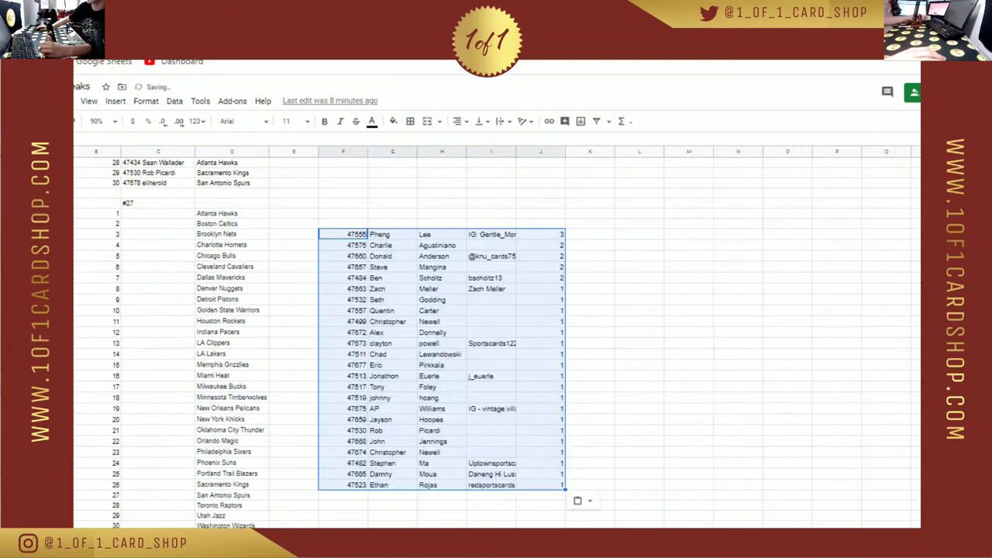
left_click(438, 235)
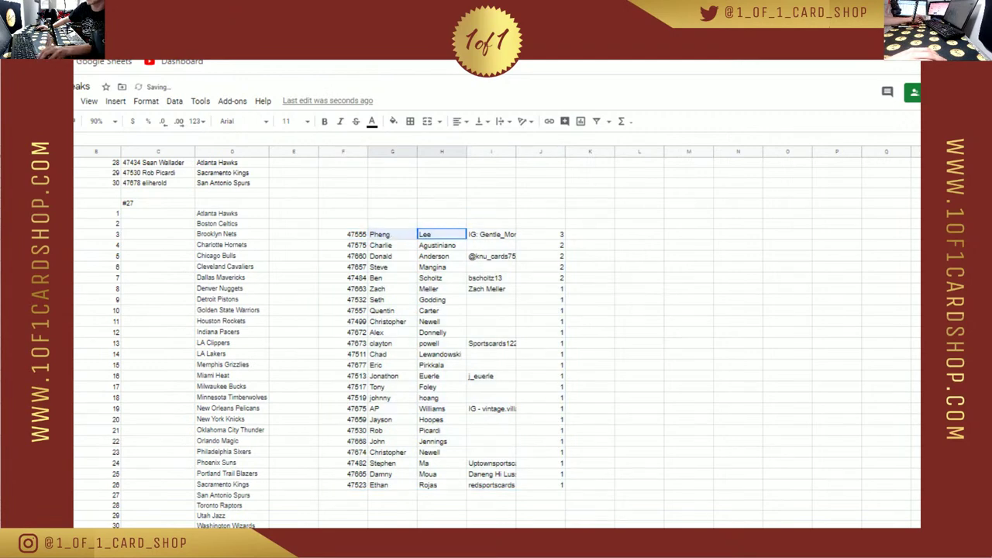
left_click(423, 256, "ctrl")
left_click(422, 277, "ctrl")
left_click(415, 287, "ctrl")
left_click(459, 342, "ctrl")
left_click(443, 375, "ctrl")
left_click_drag(442, 373, 409, 375)
left_click_drag(437, 415, 393, 411)
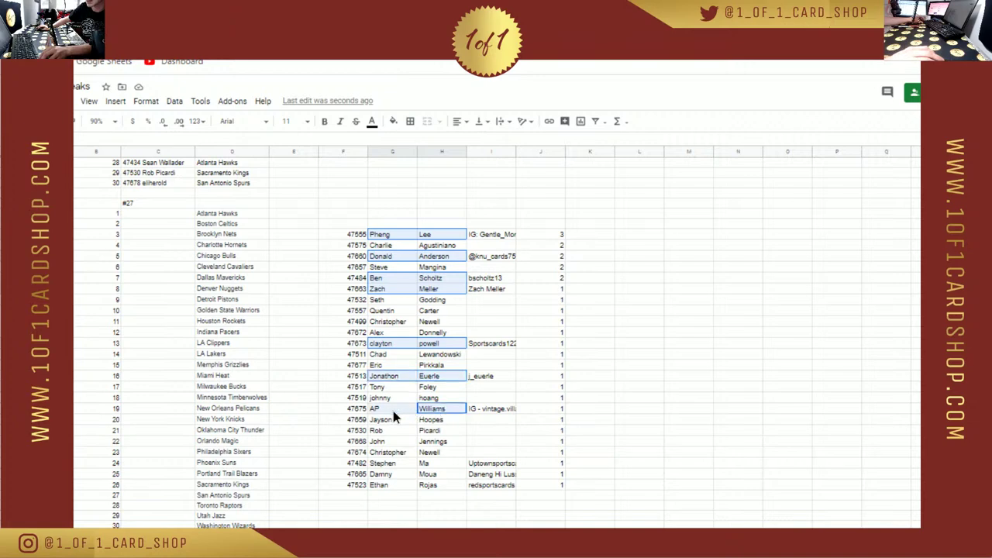
left_click_drag(441, 466, 402, 488)
key("Delete")
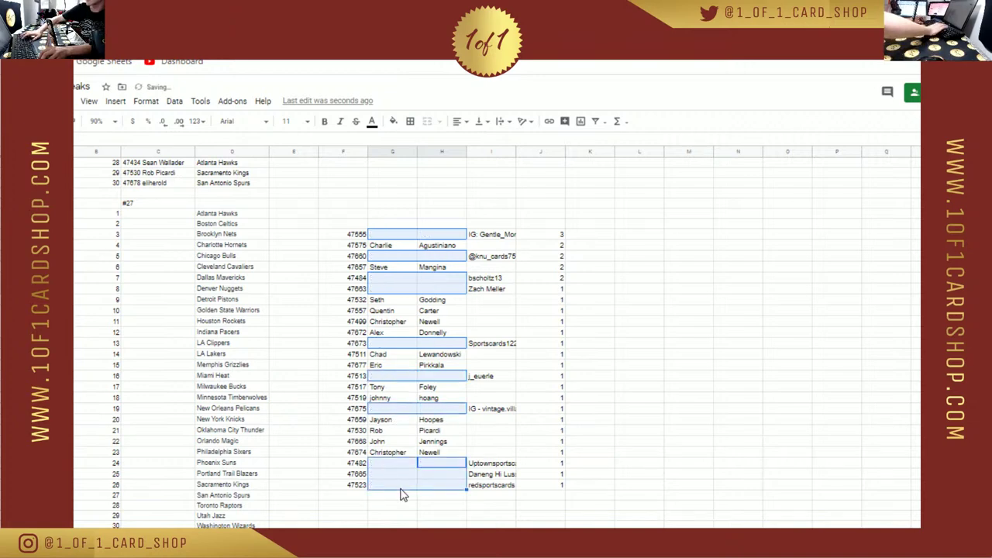
- Move the usernames for rows 3, 5, 7–8 and 13 into column G
left_click(506, 236)
key("ctrl+c")
left_click(392, 233)
key("ctrl+v")
left_click(479, 258)
key("ctrl+c")
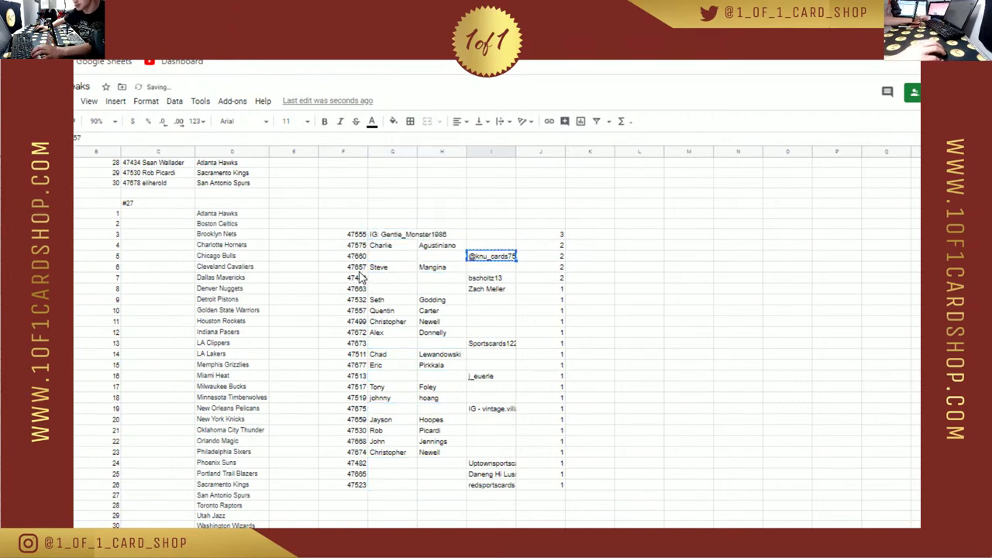
left_click(382, 256)
key("ctrl+v")
left_click_drag(475, 278, 474, 288)
key("ctrl+c")
left_click(408, 280)
key("ctrl+v")
left_click(491, 343)
key("ctrl+c")
left_click(391, 343)
key("ctrl+v")
- Move the row 16, 19 and 24–26 usernames into column G, then copy the first entry
left_click(488, 376)
key("ctrl+x")
left_click(413, 377)
key("ctrl+v")
left_click(488, 410)
key("ctrl+x")
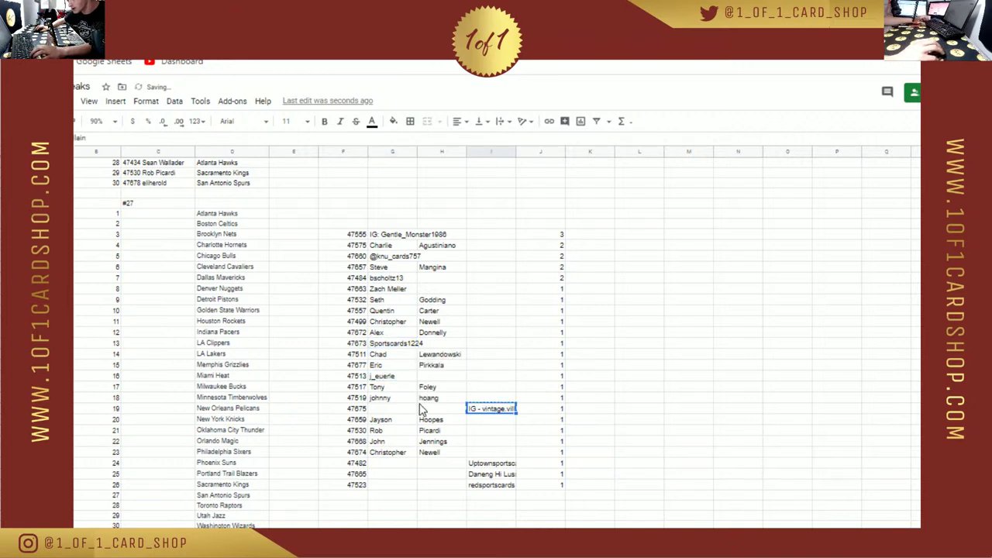
left_click(408, 409)
key("ctrl+v")
left_click_drag(481, 465, 481, 488)
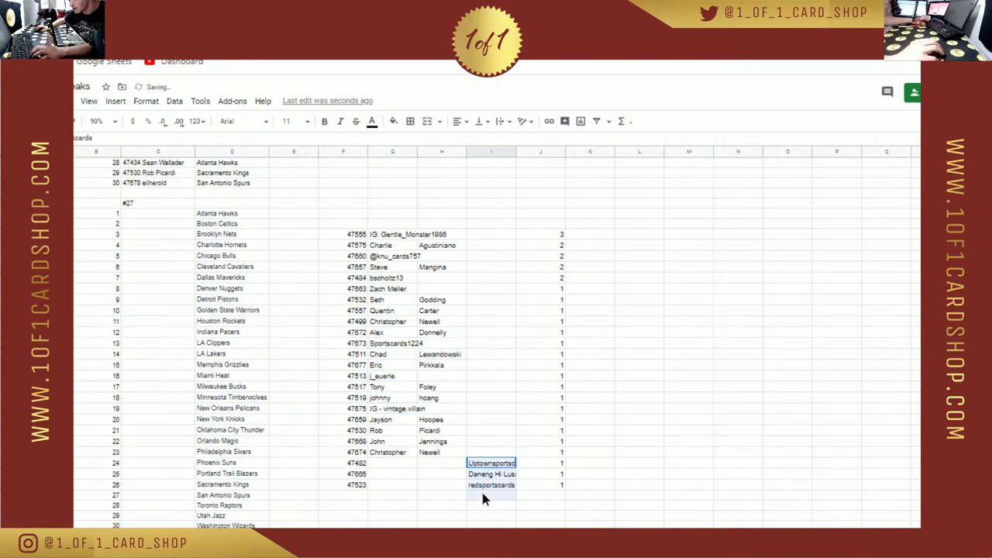
key("ctrl+x")
left_click(404, 463)
key("ctrl+v")
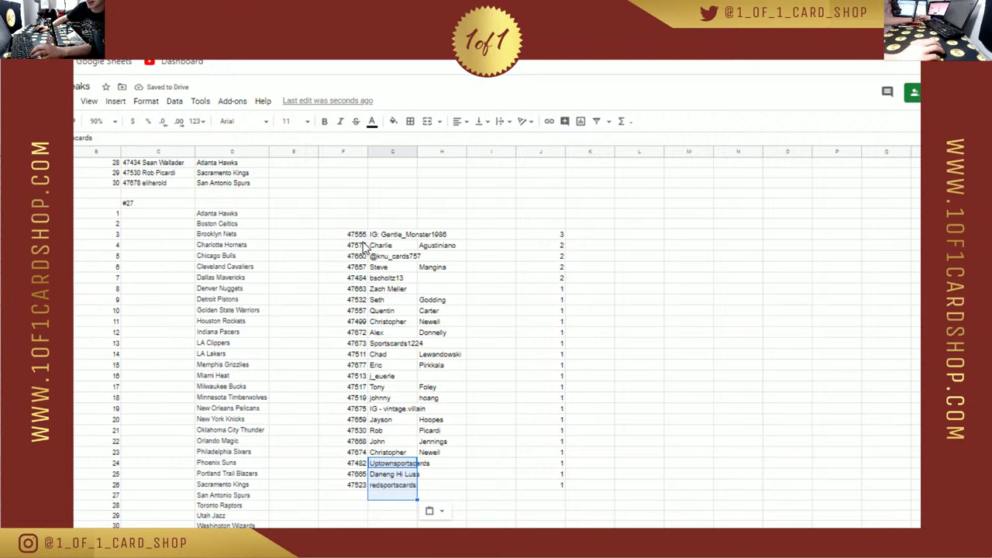
left_click_drag(345, 234, 410, 235)
key("ctrl+c")
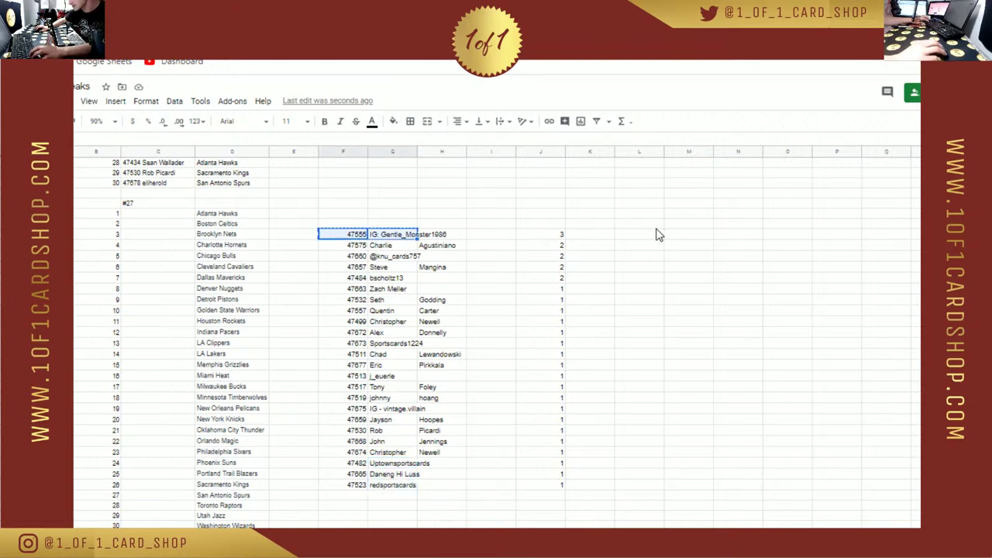
- Repeat the first entry in rows 3–5 of column M
left_click(698, 235)
key("ctrl+v")
key("Down")
key("ctrl+v")
key("Down")
key("ctrl+v")
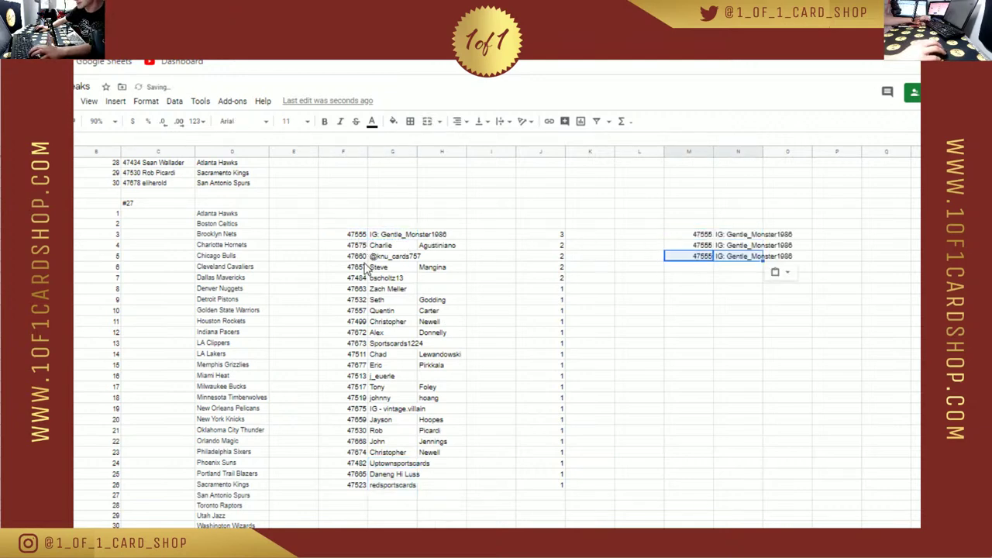
- Paste the four two-spot entries twice, at M6 and M10
left_click_drag(355, 246, 432, 285)
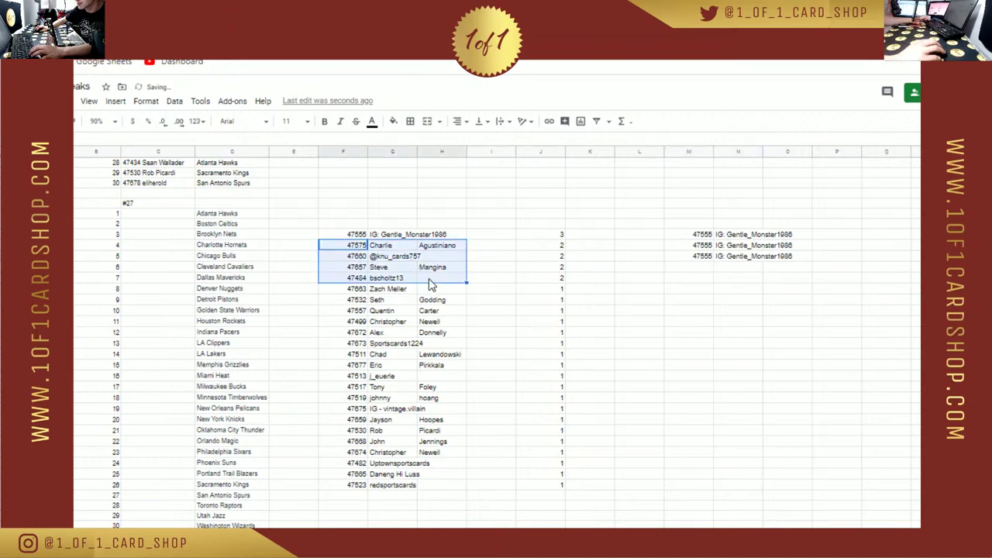
key("ctrl+c")
left_click(703, 269)
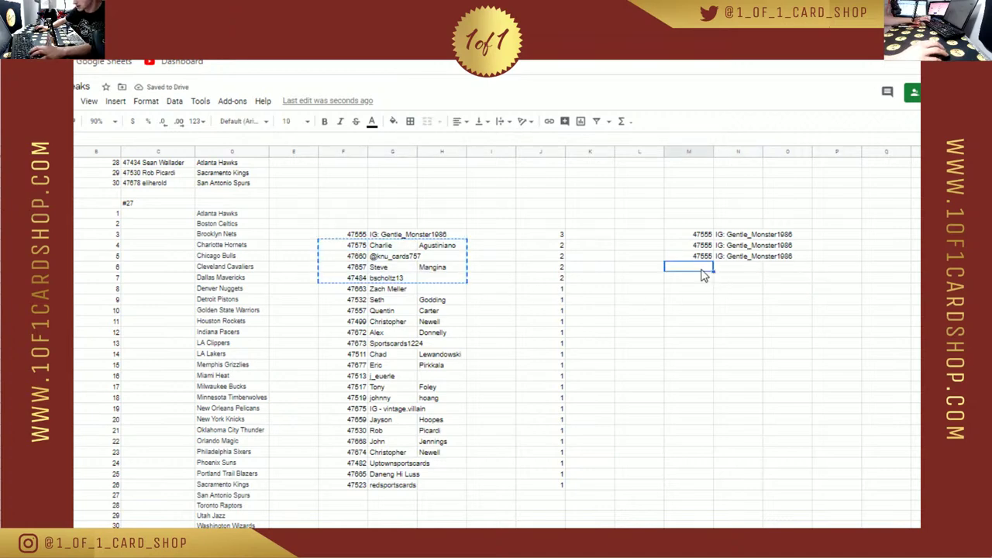
key("ctrl+v")
left_click(704, 312)
key("ctrl+v")
- Add the single-spot entries from M14 and select the full 30-entry list
mouse_move(357, 288)
left_mouse_down()
mouse_move(419, 314)
mouse_move(445, 452)
mouse_move(440, 485)
mouse_move(396, 465)
mouse_move(348, 285)
left_mouse_up()
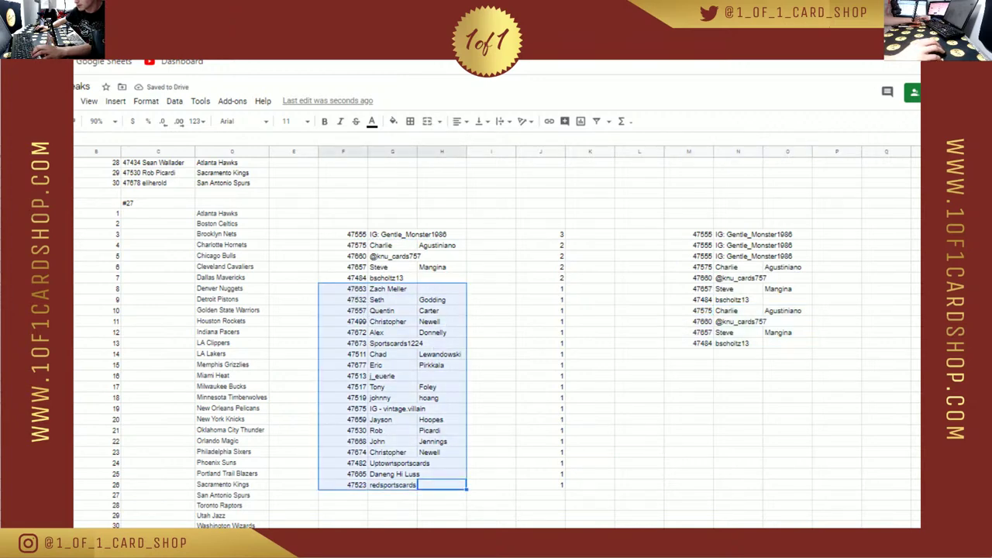
key("ctrl+c")
left_click(687, 355)
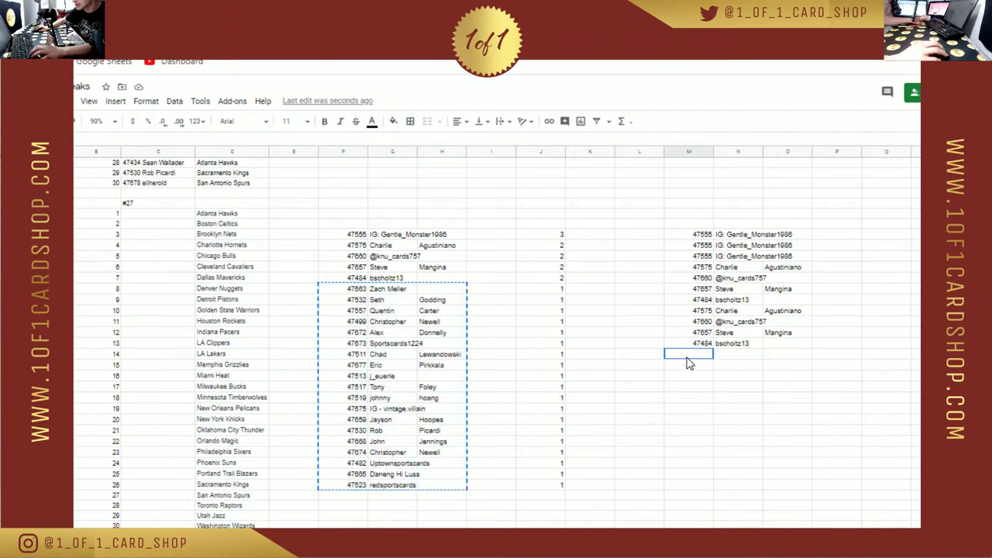
key("ctrl+v")
left_click_drag(690, 235, 781, 447)
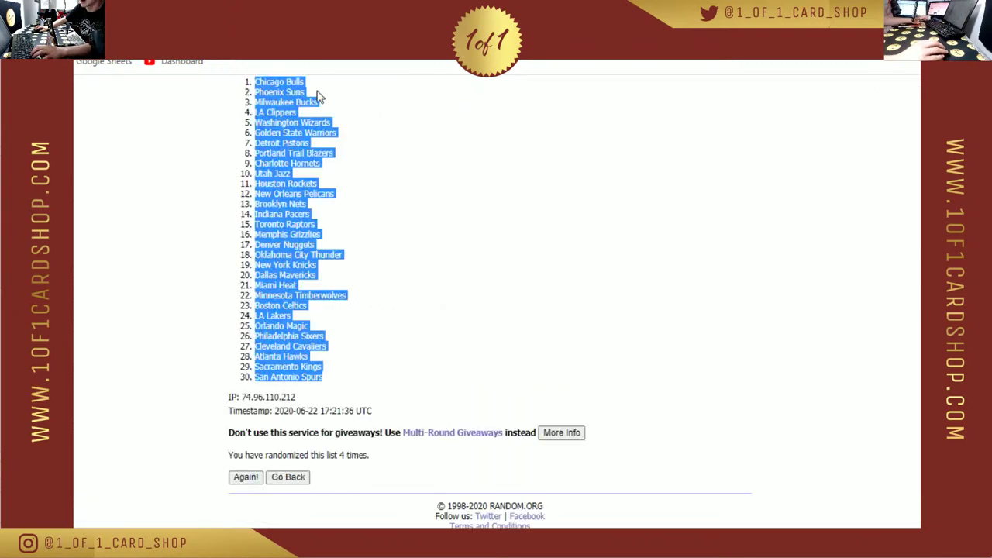
- Paste the entries into RANDOM.ORG's List Randomizer, shuffle three times, and select the result
scroll(333, 117, "up", 3)
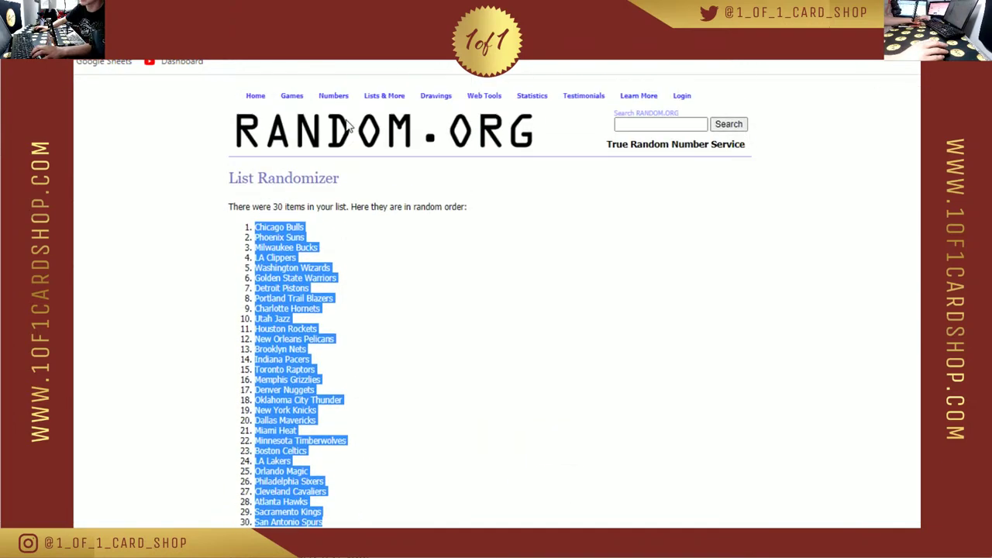
left_click(376, 107)
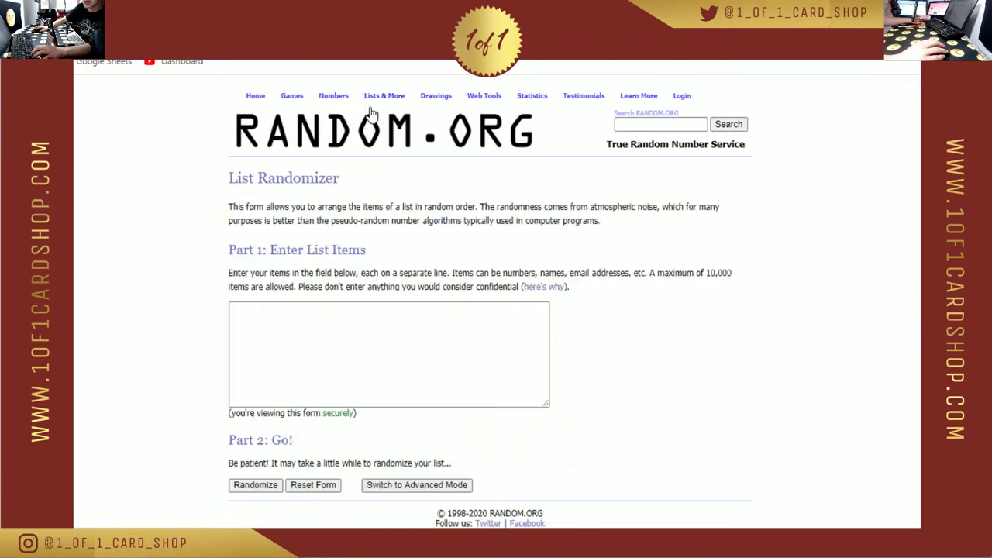
left_click(308, 330)
key("ctrl+v")
left_click(260, 486)
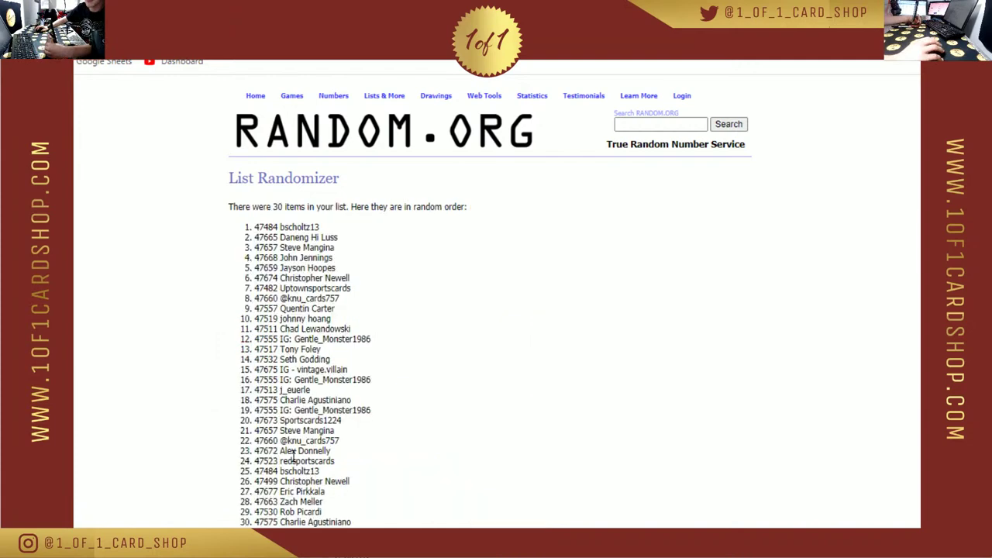
scroll(288, 461, "down", 3)
left_click(247, 477)
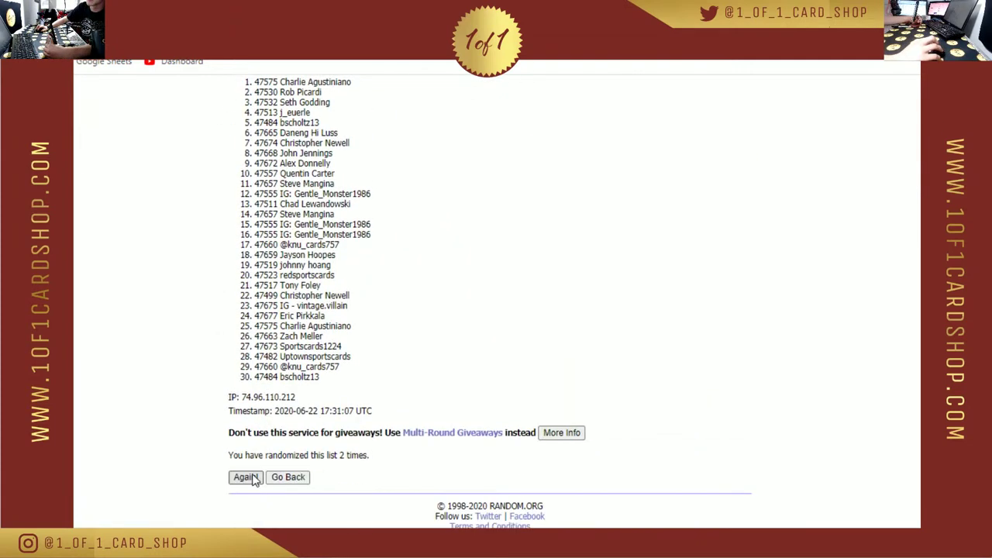
left_click(247, 477)
left_click(287, 477)
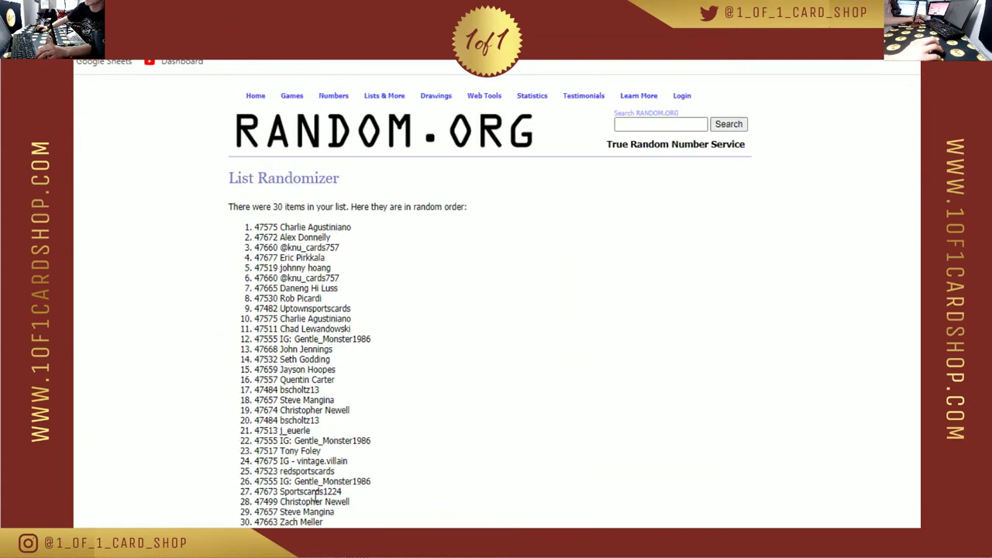
left_click_drag(347, 525, 208, 177)
- Paste the shuffled participants into column C under #27 and select the team names
left_click(180, 46)
scroll(145, 167, "up", 2)
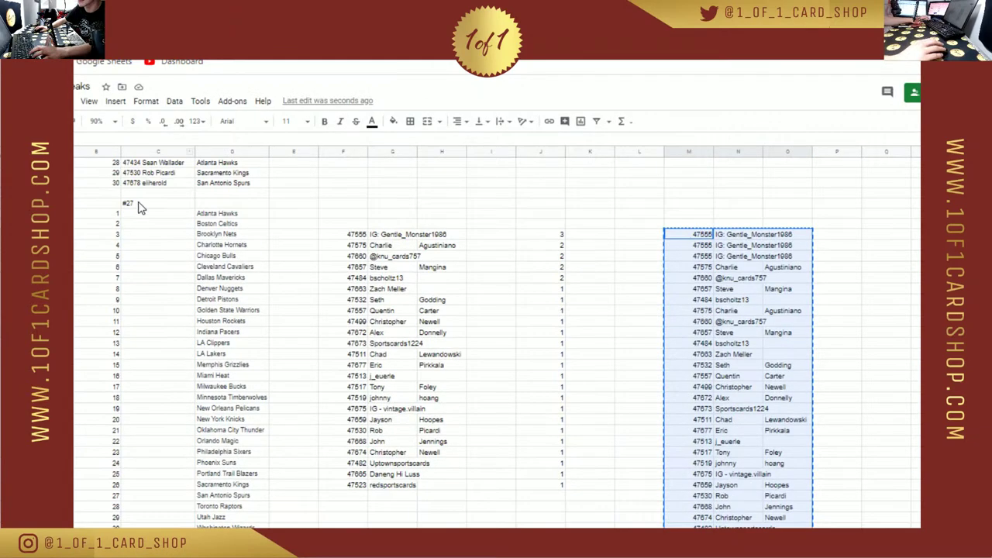
left_click(145, 219)
key("ctrl+v")
scroll(220, 226, "down", 5)
left_click_drag(217, 214, 230, 271)
- Paste the NBA team names into a fresh List Randomizer and shuffle them four times
key("ctrl+Tab")
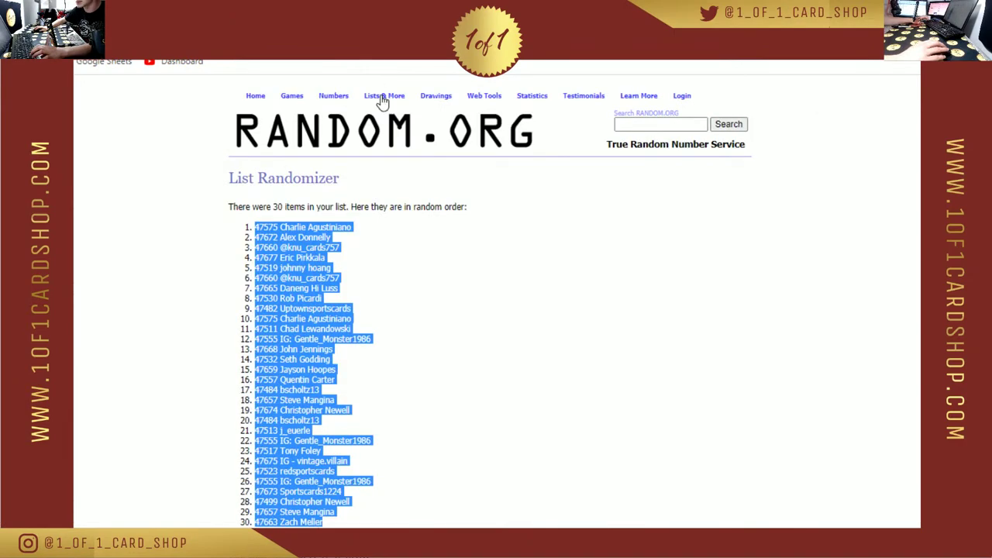
mouse_move(381, 98)
left_click(384, 117)
left_click(329, 318)
key("ctrl+v")
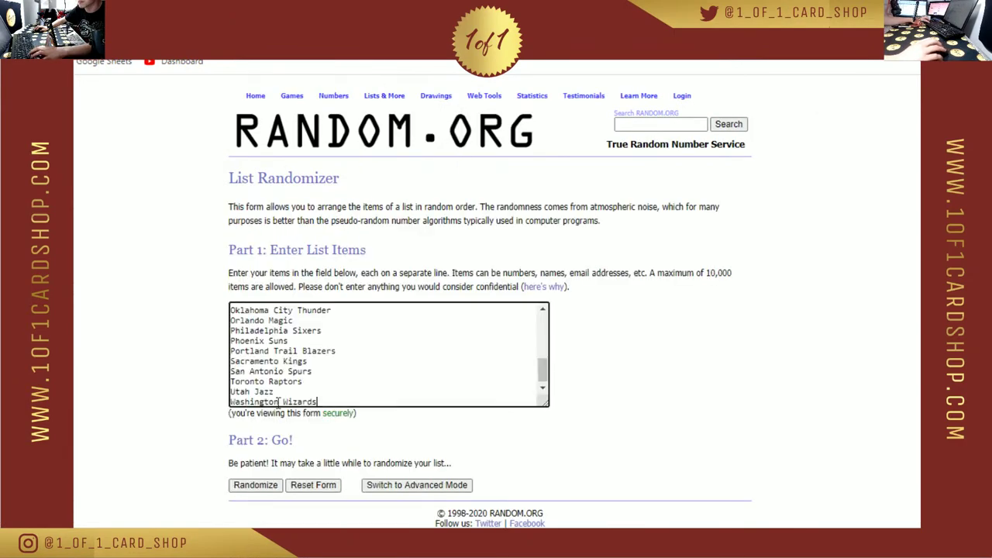
left_click(252, 486)
scroll(245, 481, "down", 2)
left_click(243, 481)
scroll(245, 481, "down", 2)
left_click(248, 478)
scroll(248, 485, "down", 3)
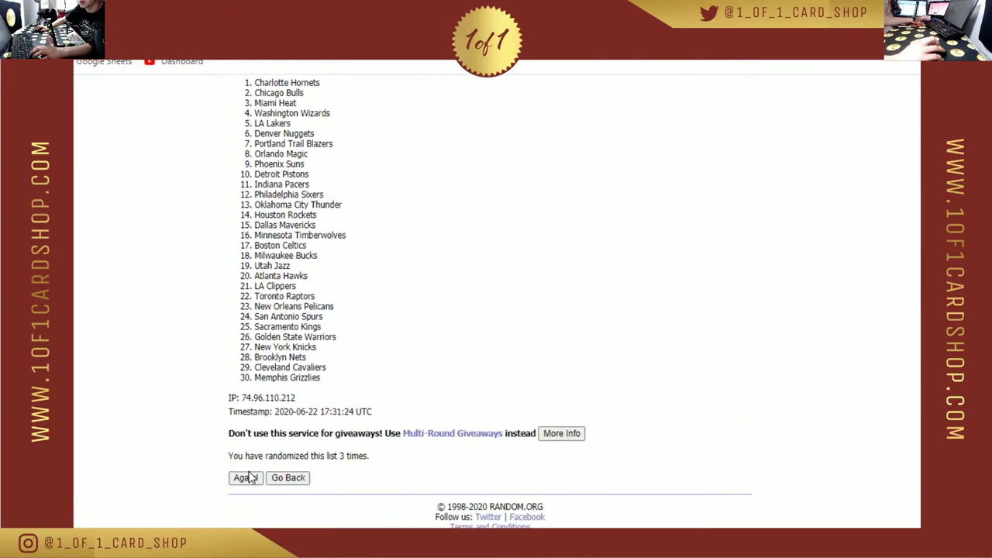
left_click(256, 477)
- Paste the shuffled team order over the #27 team names in column D
left_click_drag(315, 520, 215, 233)
key("ctrl+Tab")
scroll(238, 197, "up", 5)
key("ctrl+v")
- Clear the leftover helper entries in columns F–P
left_click_drag(322, 225, 846, 450)
key("Delete")
scroll(647, 334, "up", 5)
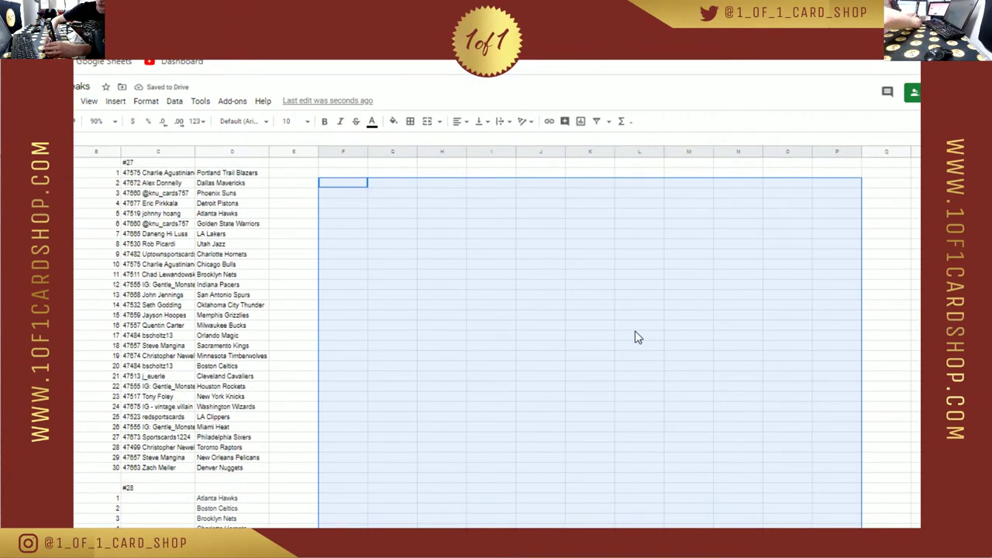
left_click(652, 298)
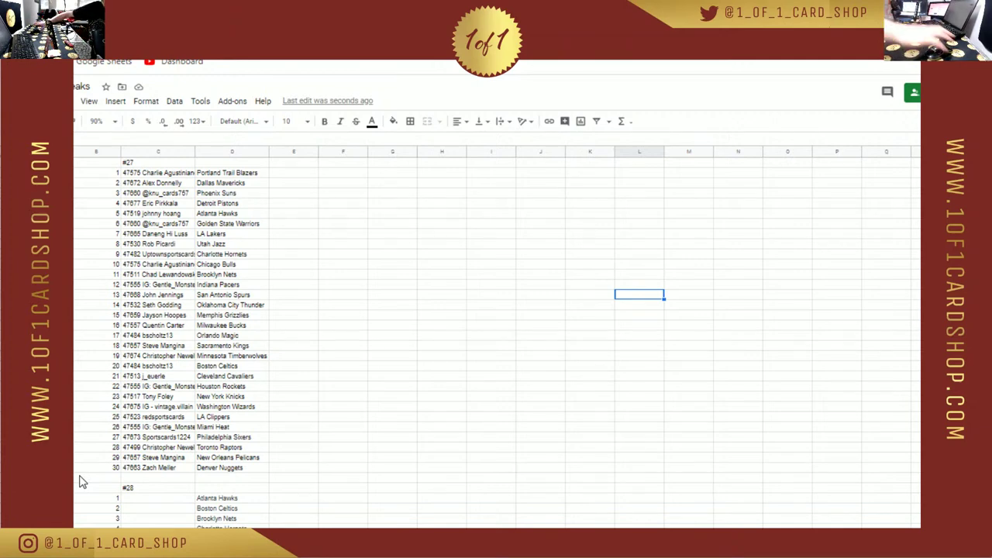
scroll(543, 356, "down", 1)
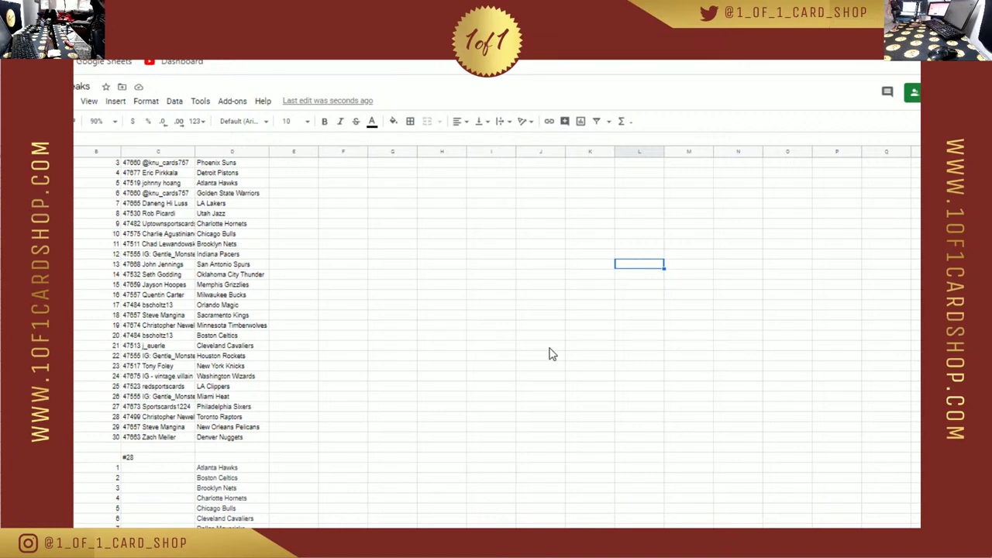
scroll(600, 255, "down", 1)
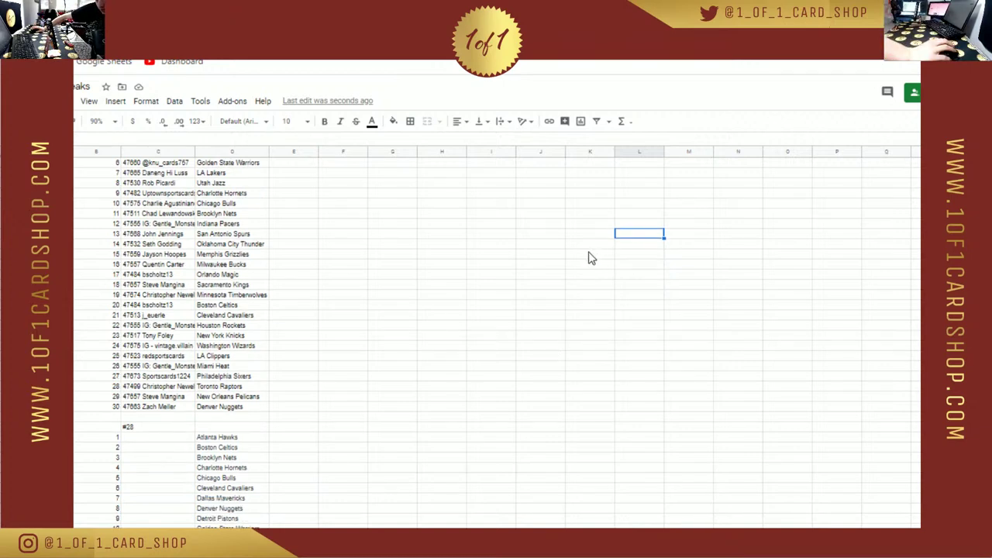
scroll(587, 262, "down", 1)
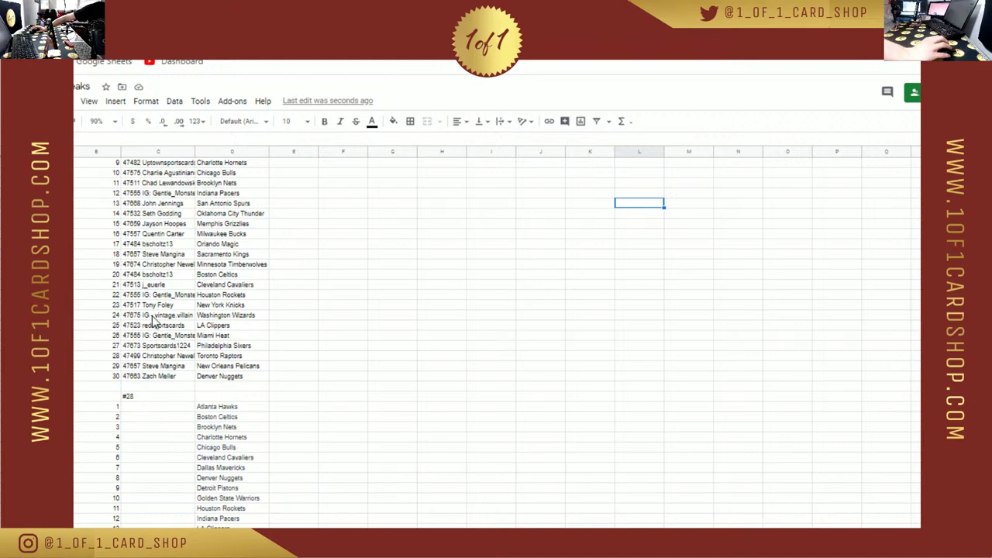
scroll(152, 323, "up", 3)
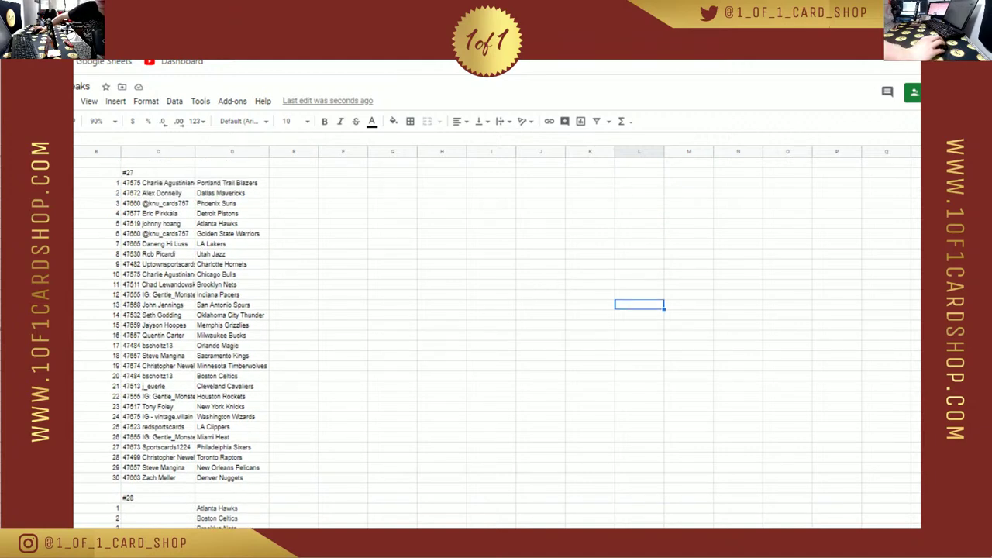
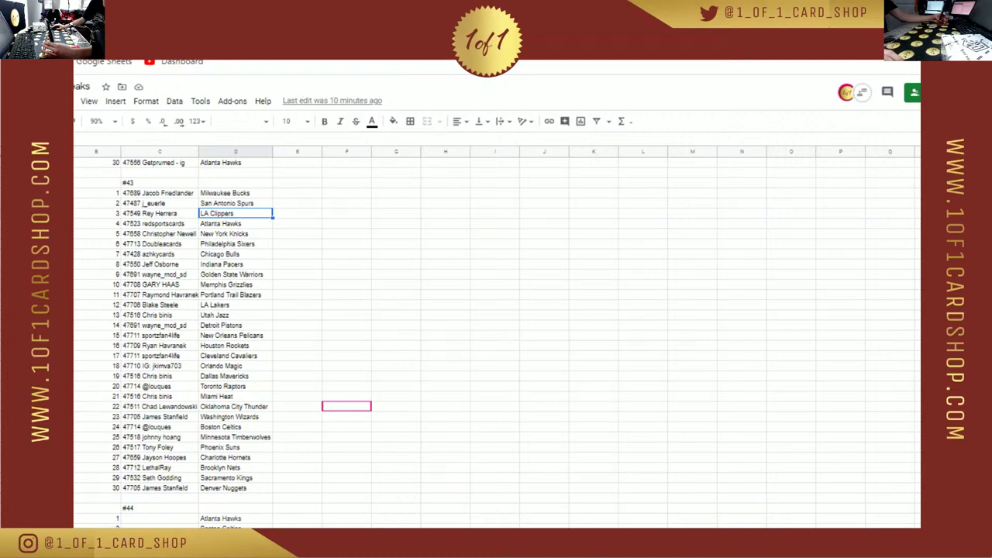
scroll(272, 353, "down", 3)
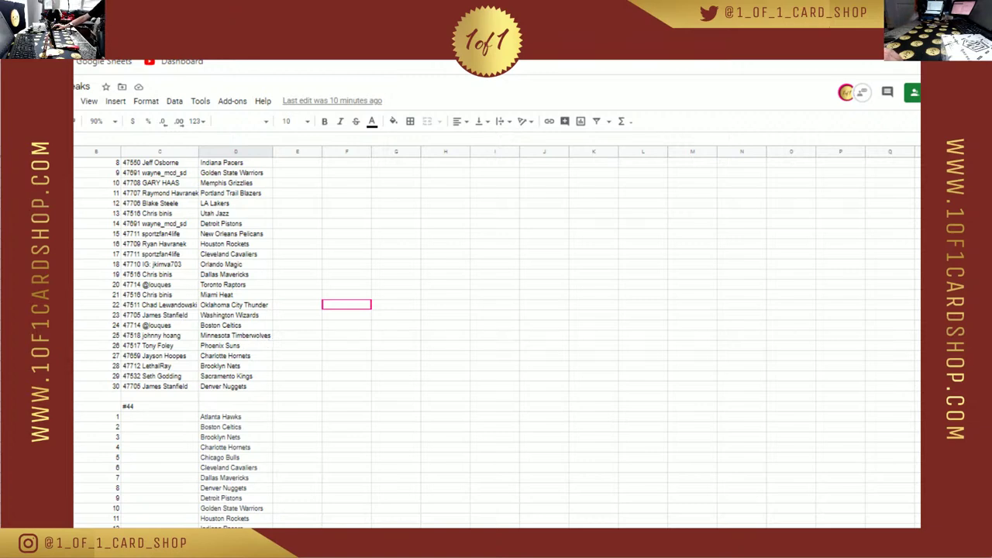
scroll(358, 399, "down", 4)
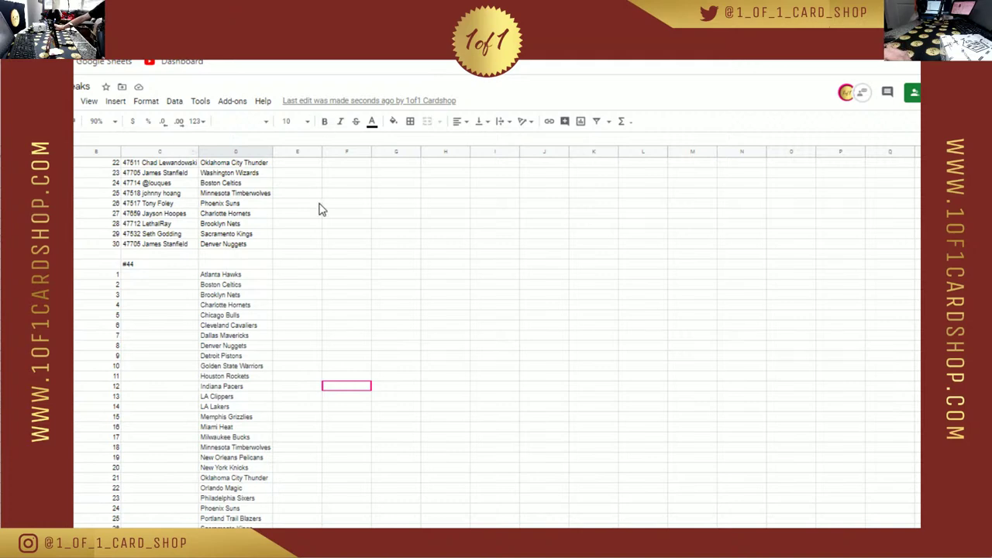
scroll(314, 209, "down", 1)
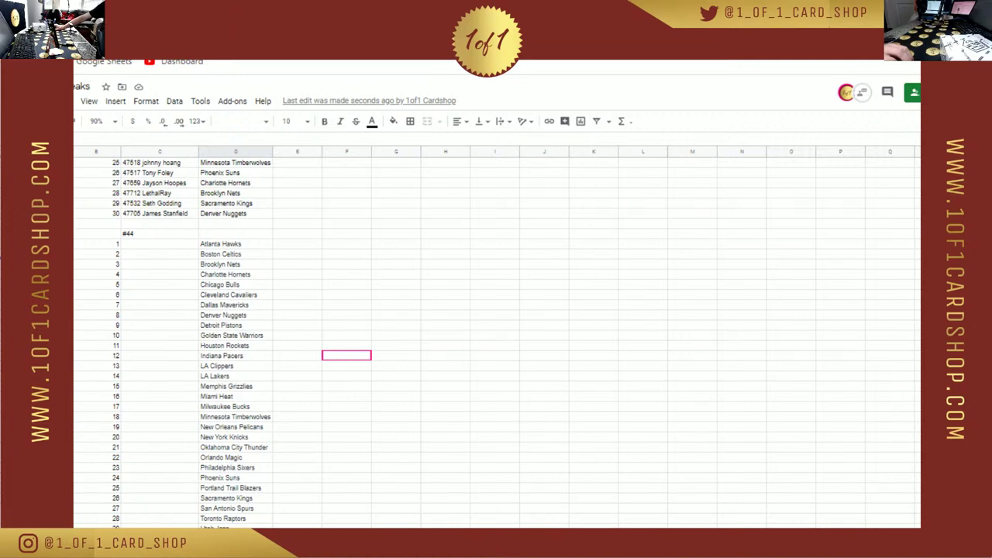
- Paste the buyer list into the #44 block from C1, then select the still-empty C30
left_click(159, 244)
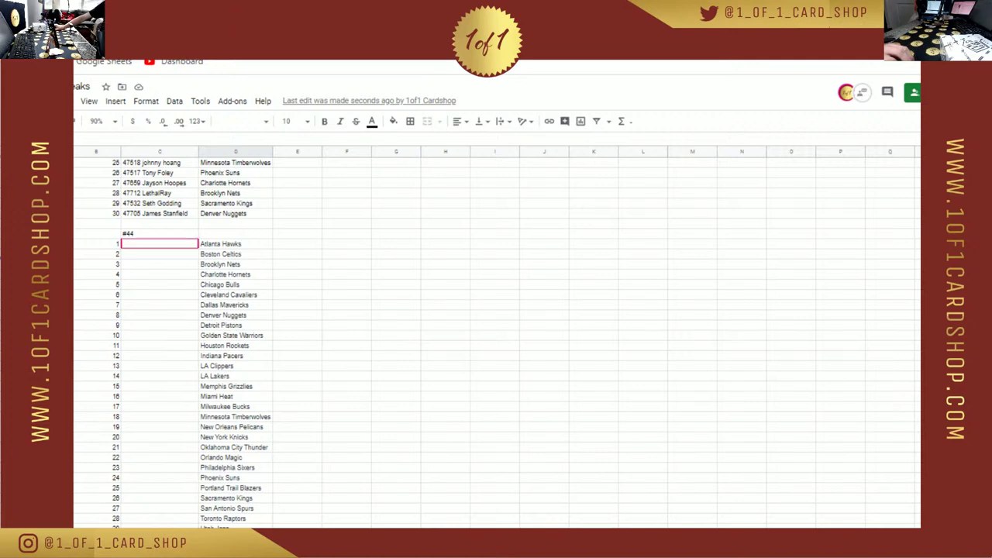
key("ctrl+v")
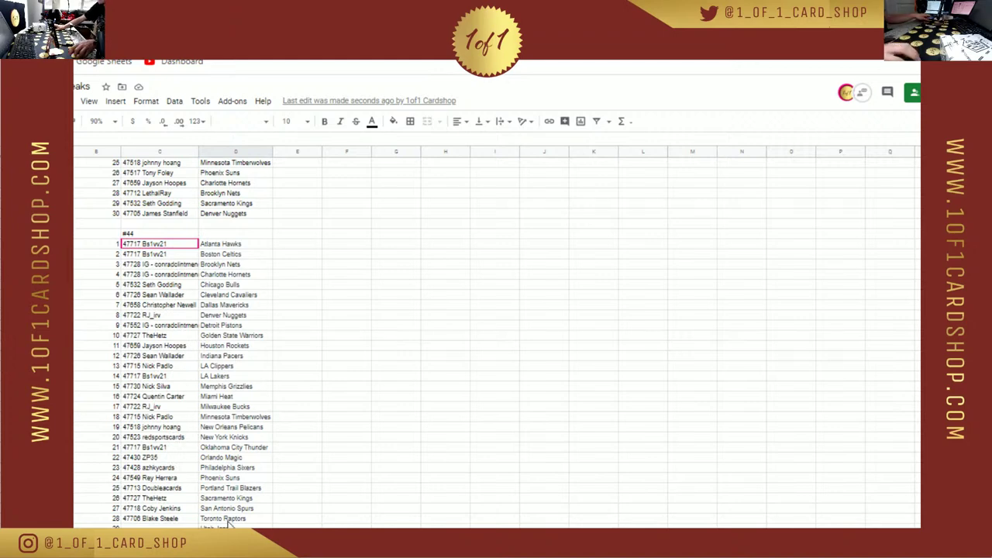
scroll(177, 470, "down", 2)
left_click(175, 468)
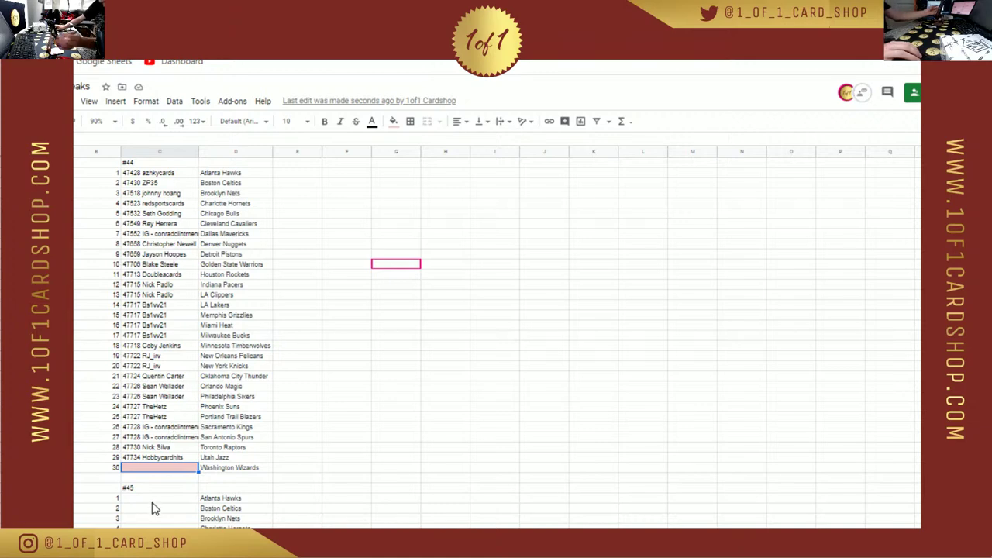
- Enter the last buyer's handle in C30 beside Washington Wizards, then correct it
left_click(157, 472)
type("hobbycard")
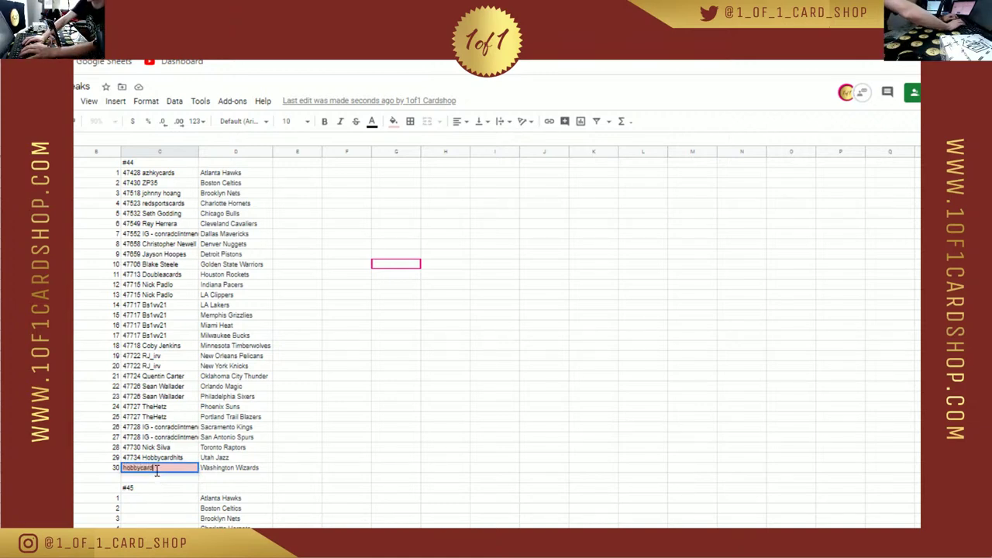
type("hits")
key("Return")
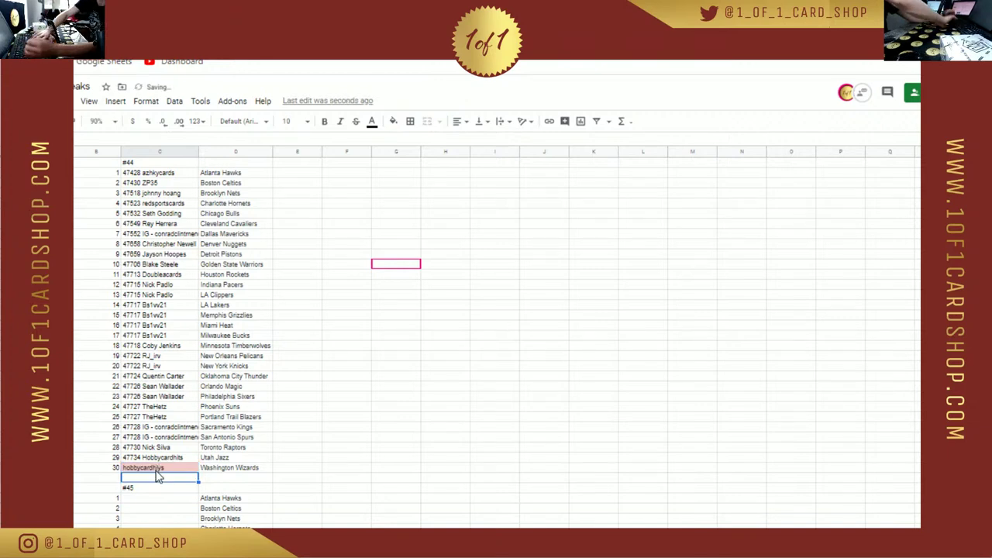
double_click(172, 468)
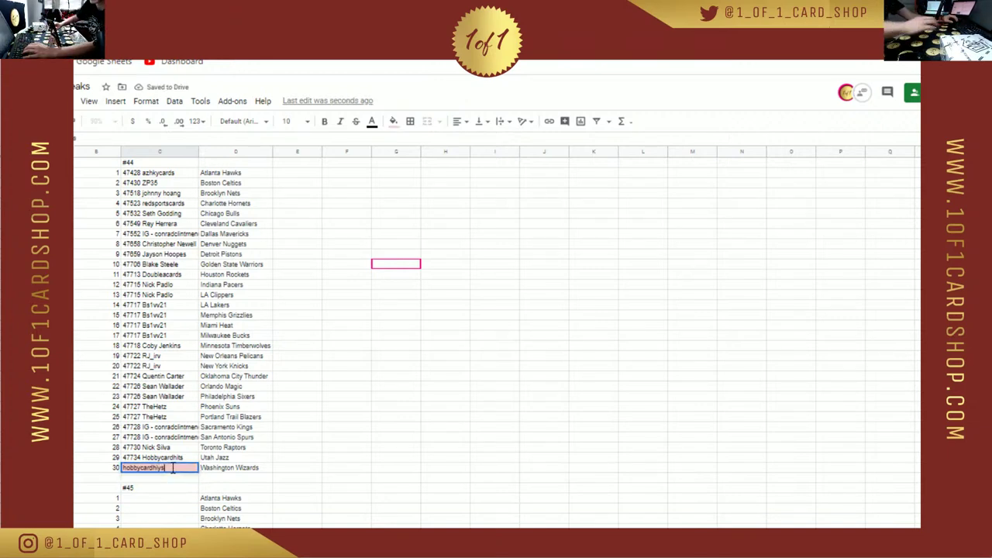
key("Return")
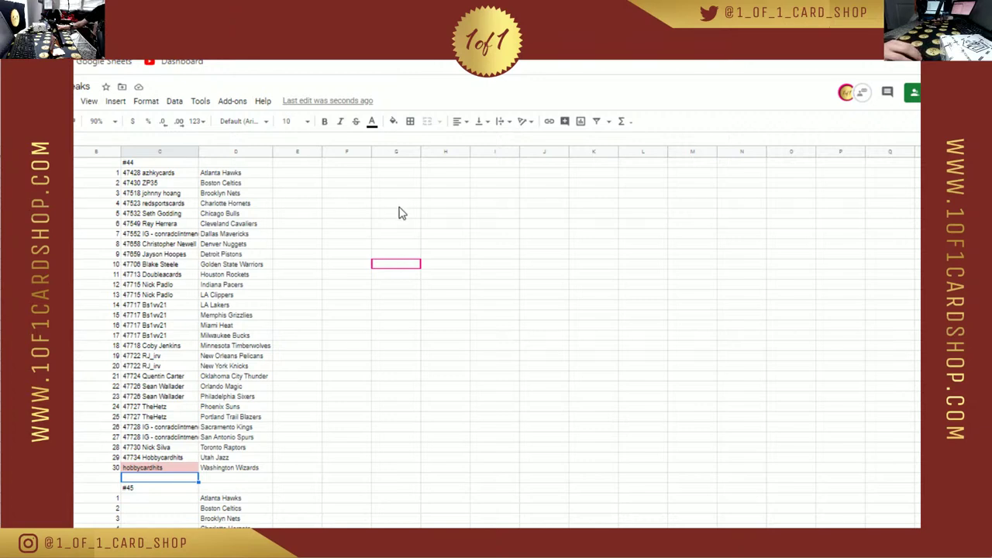
key("ctrl+Tab")
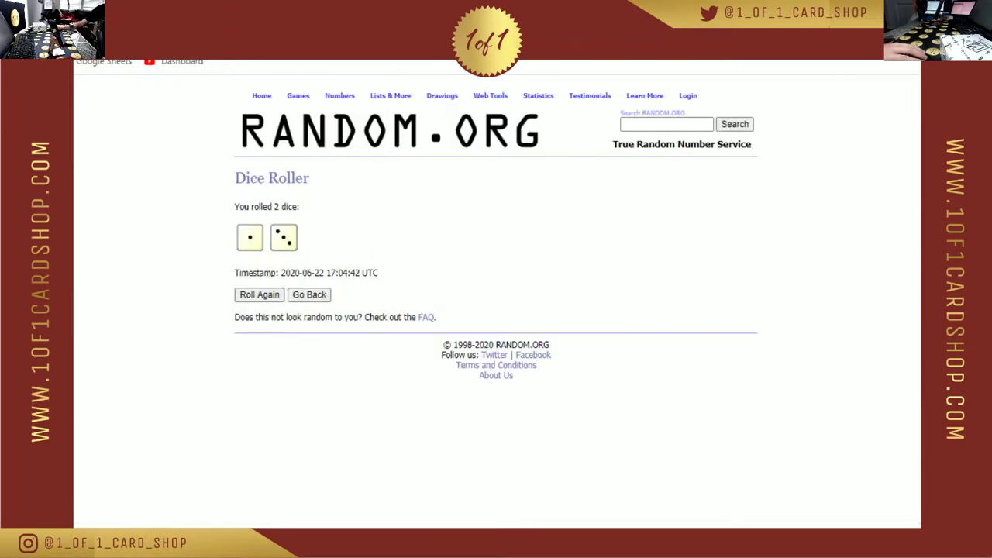
key("ctrl+Tab")
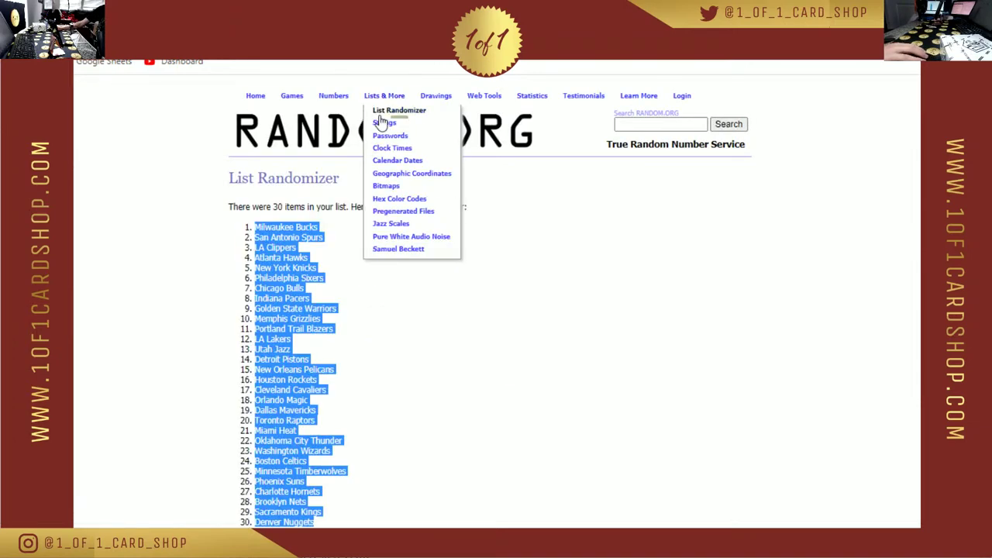
key("ctrl+Tab")
key("ctrl+Tab")
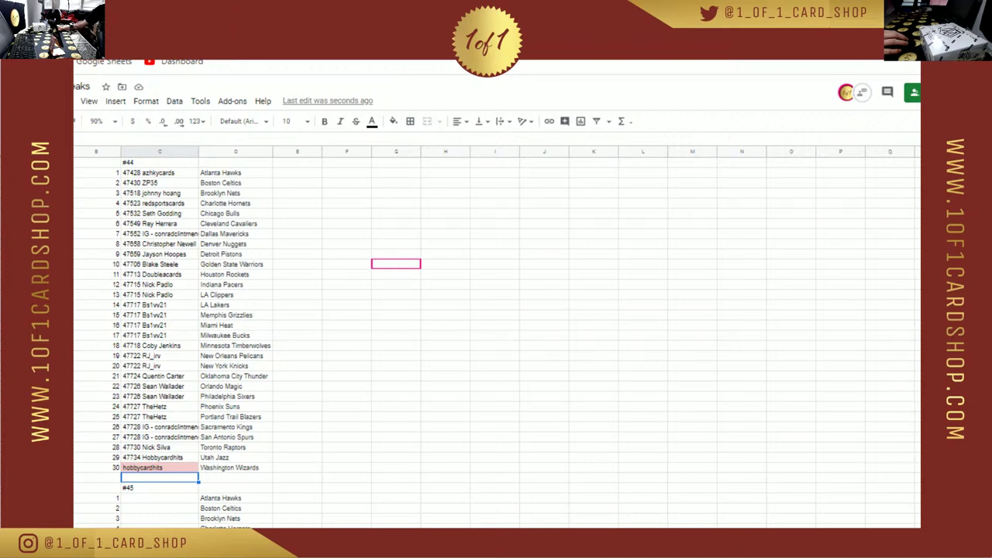
- Copy the #44 buyer names in C1:C30 into RANDOM.ORG's List Randomizer and randomize them
left_click_drag(178, 470, 152, 346)
scroll(172, 461, "up", 5)
key("ctrl+c")
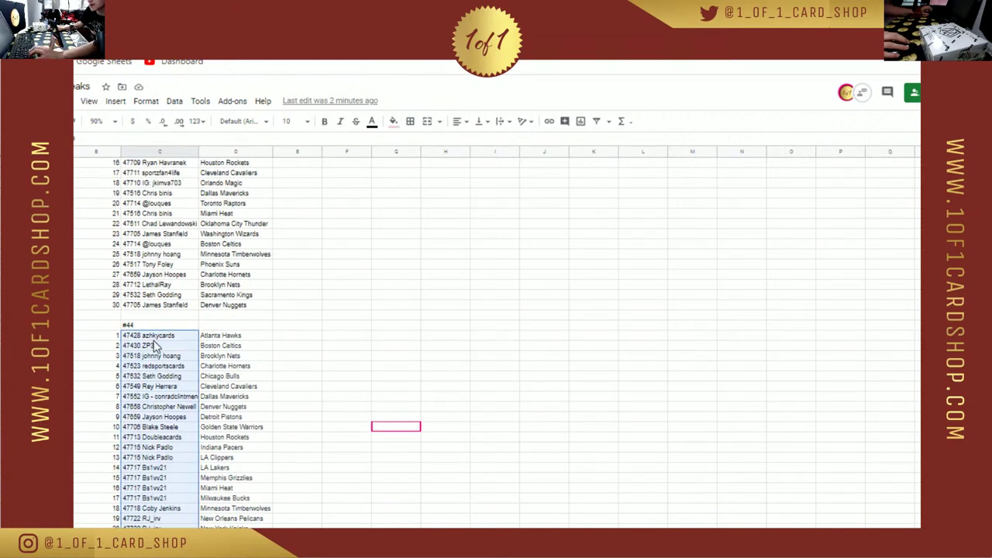
key("ctrl+Tab")
left_click(296, 345)
key("ctrl+v")
left_click(242, 487)
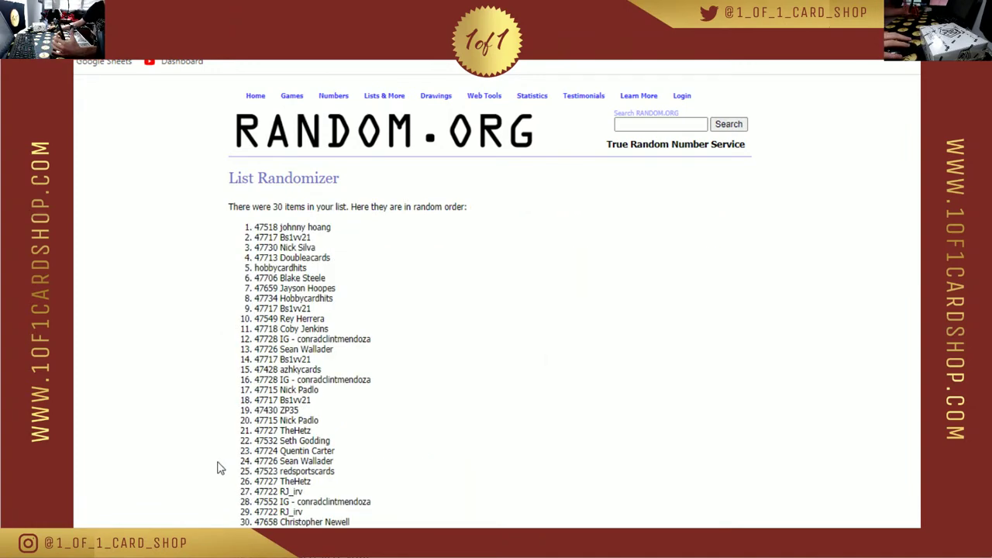
- Re-randomize the buyer list three more times with Again!
scroll(232, 473, "down", 2)
left_click(245, 527)
scroll(254, 481, "down", 2)
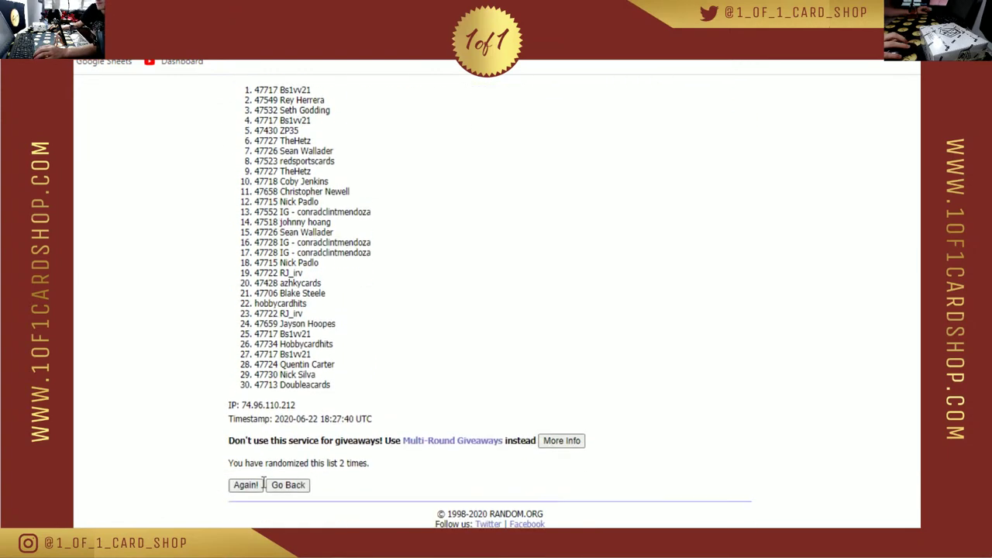
left_click(245, 477)
left_click(245, 477)
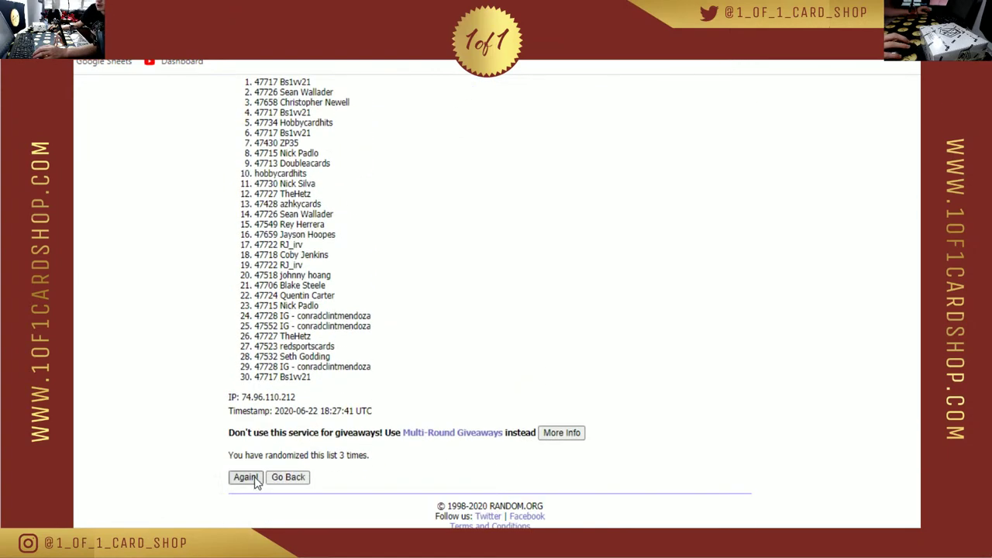
- Copy all 30 shuffled buyer names and paste them into the #44 name column in Sheets
left_click_drag(338, 524, 221, 284)
triple_click(234, 233)
left_click(260, 227)
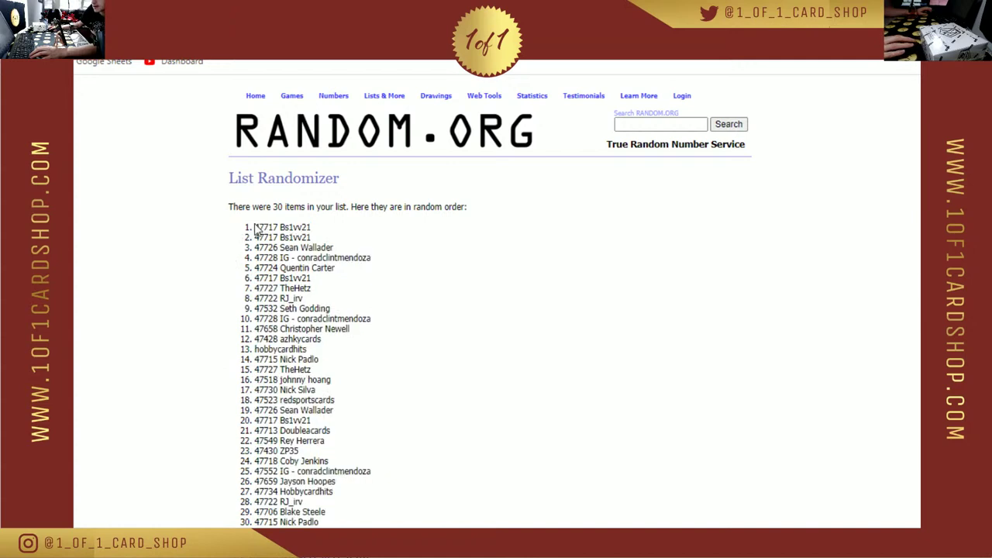
left_click_drag(257, 226, 409, 525)
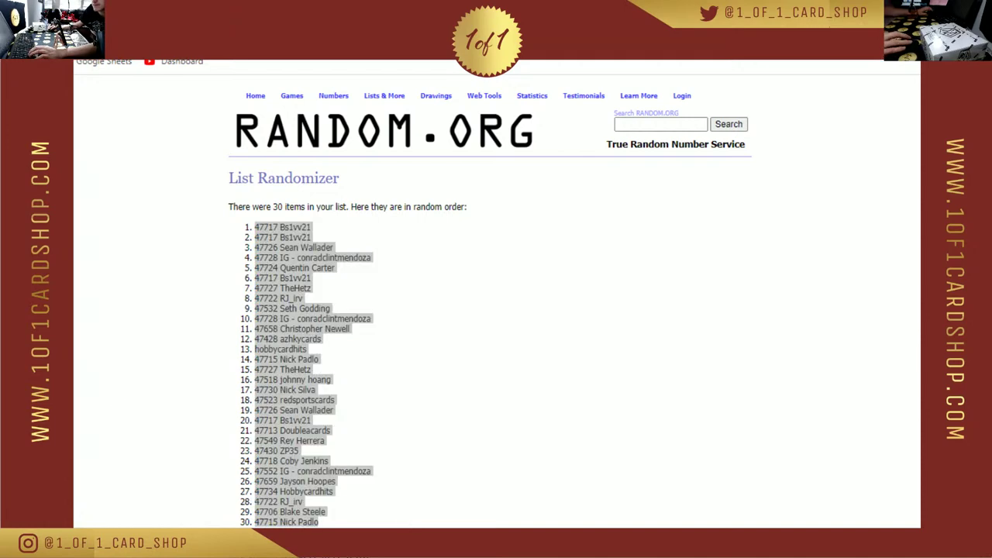
left_click(160, 336)
key("ctrl+v")
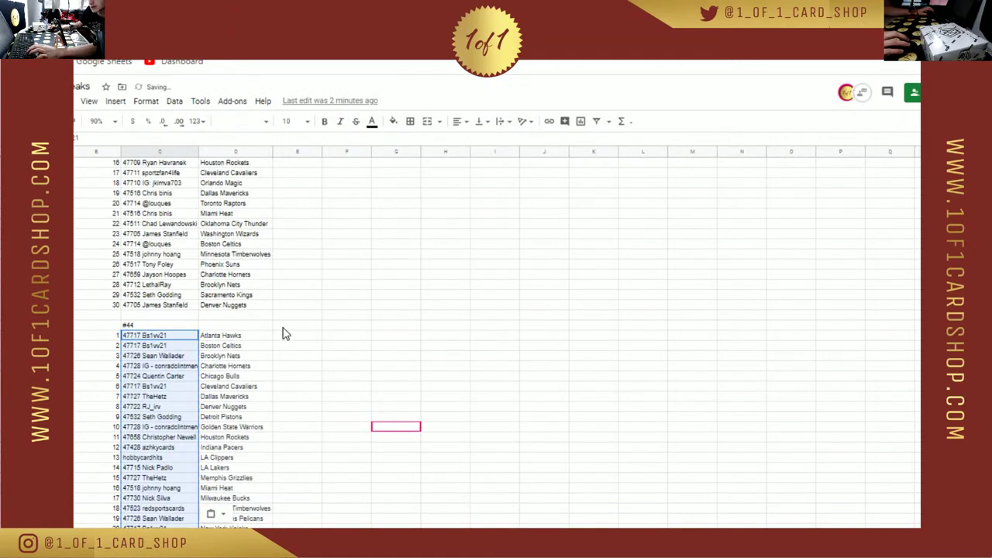
scroll(243, 385, "down", 3)
left_click_drag(246, 336, 254, 501)
scroll(250, 494, "down", 1)
- Paste the NBA team list into a fresh List Randomizer and randomize it
key("ctrl+Tab")
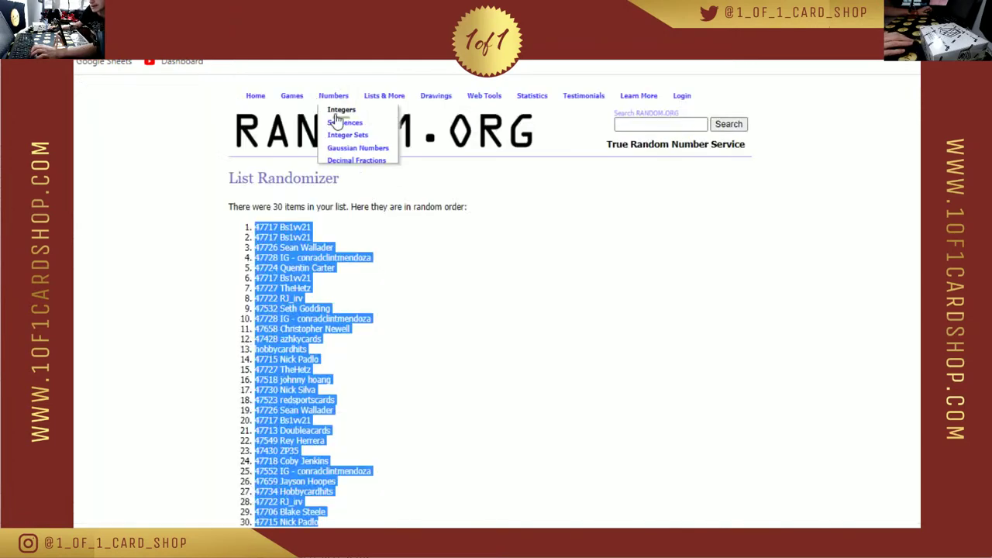
mouse_move(373, 94)
left_click(394, 111)
left_click(319, 355)
key("ctrl+v")
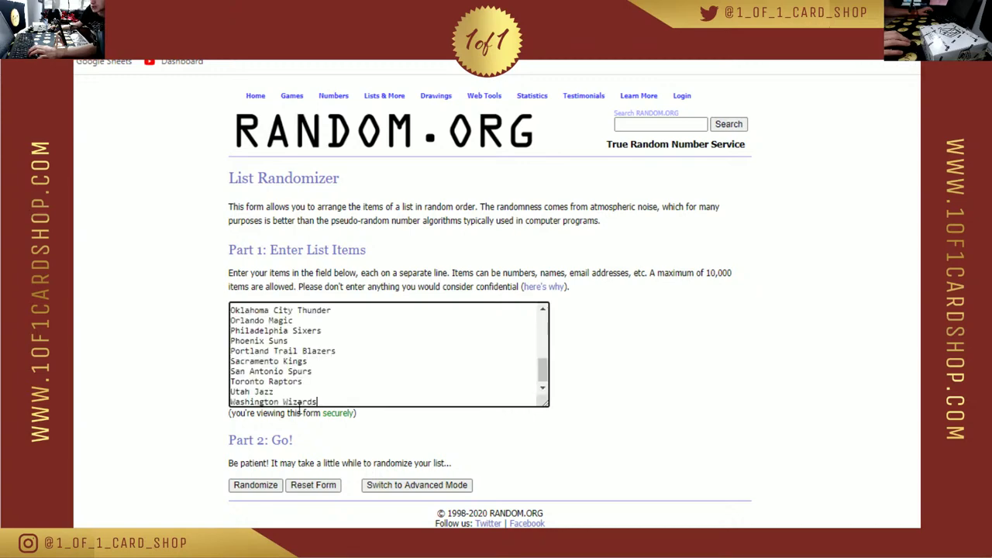
left_click(255, 486)
- Reshuffle the teams three more times and select all 30 results
scroll(256, 482, "down", 2)
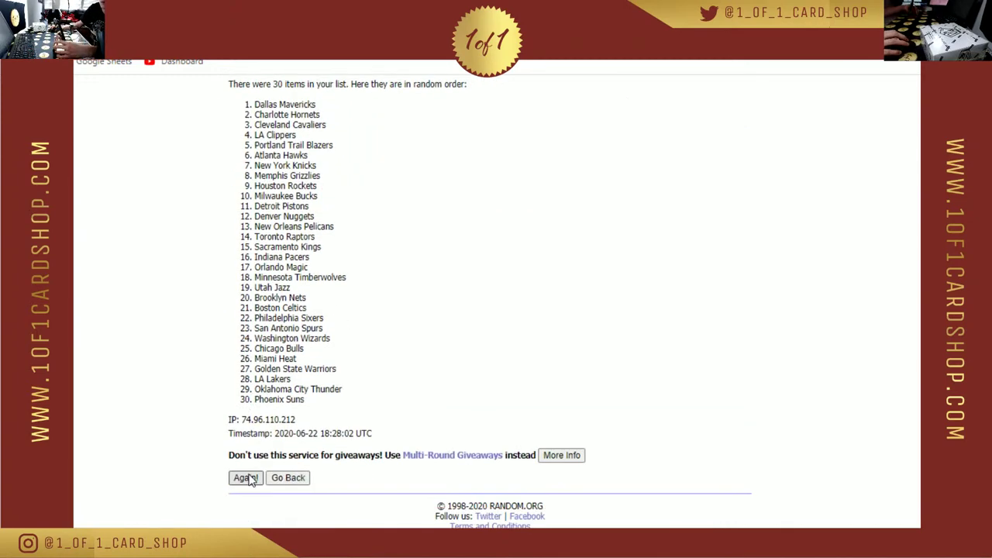
left_click(246, 480)
scroll(245, 485, "down", 3)
left_click(245, 480)
scroll(245, 485, "down", 3)
left_click(245, 480)
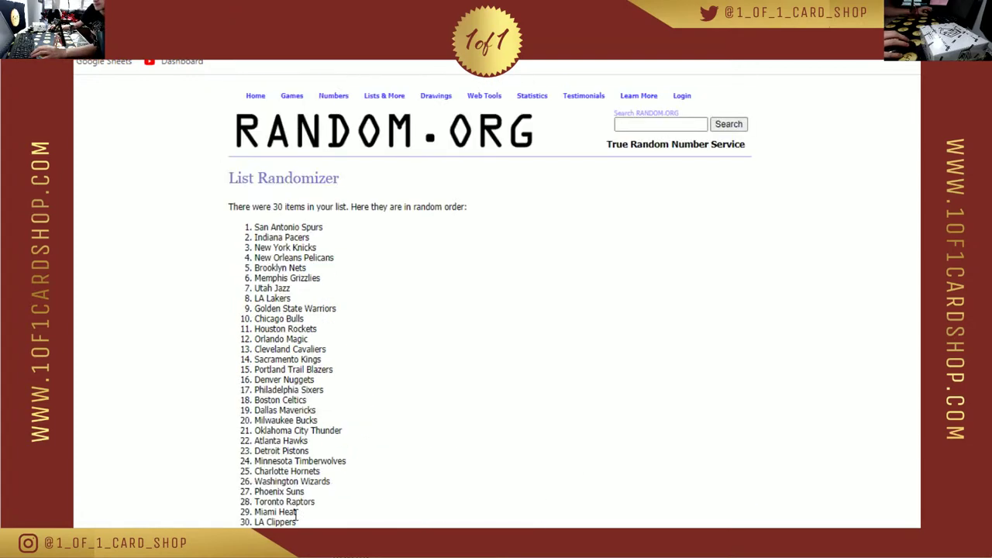
left_click_drag(307, 527, 198, 227)
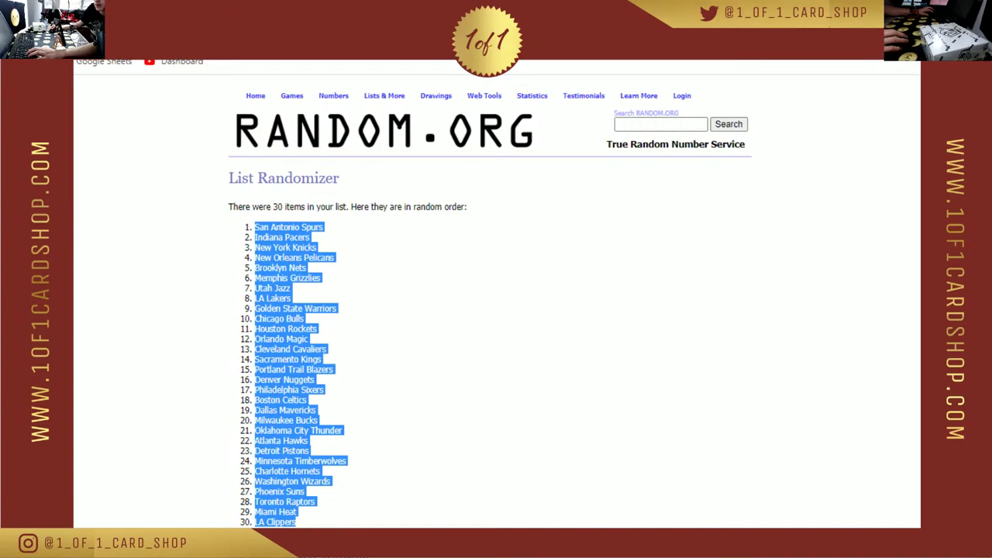
- Paste the new team order, starting with San Antonio Spurs, into the #44 team column
key("ctrl+Tab")
key("ctrl+v")
left_click(346, 203)
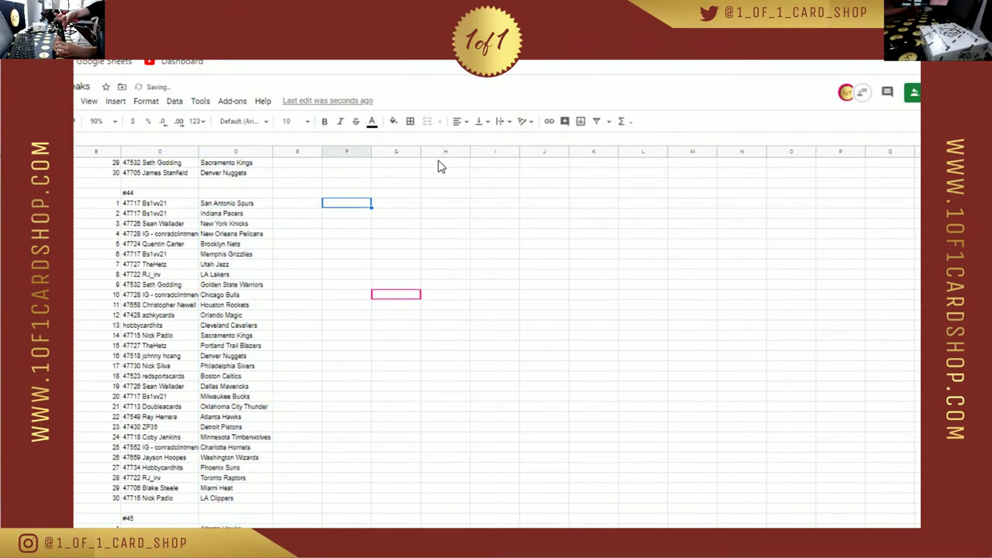
key("ctrl+shift+Tab")
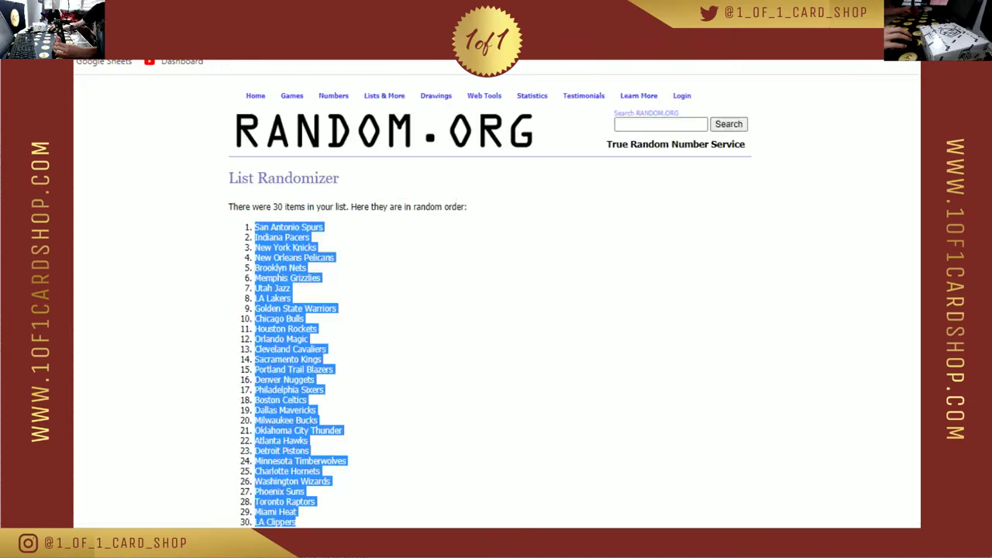
scroll(299, 218, "down", 3)
key("ctrl+Tab")
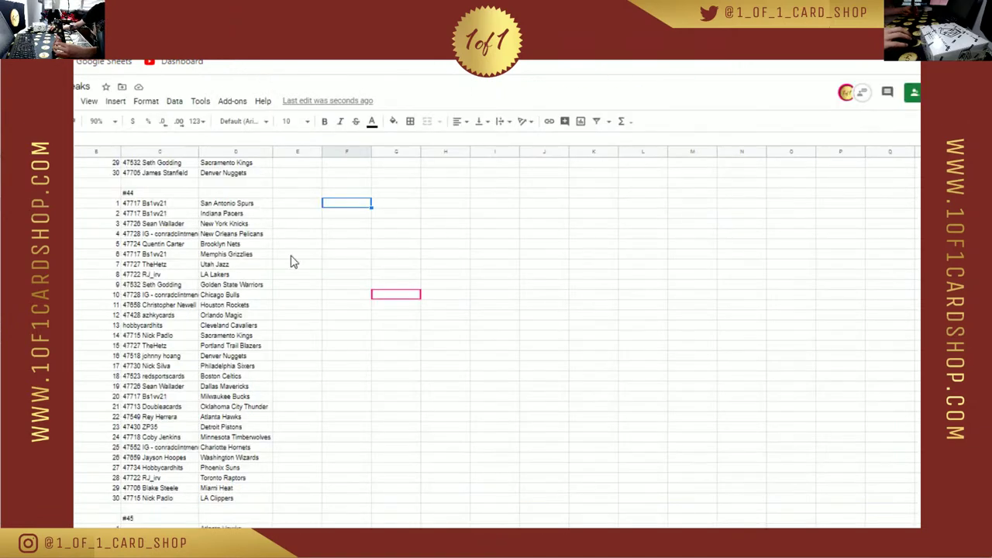
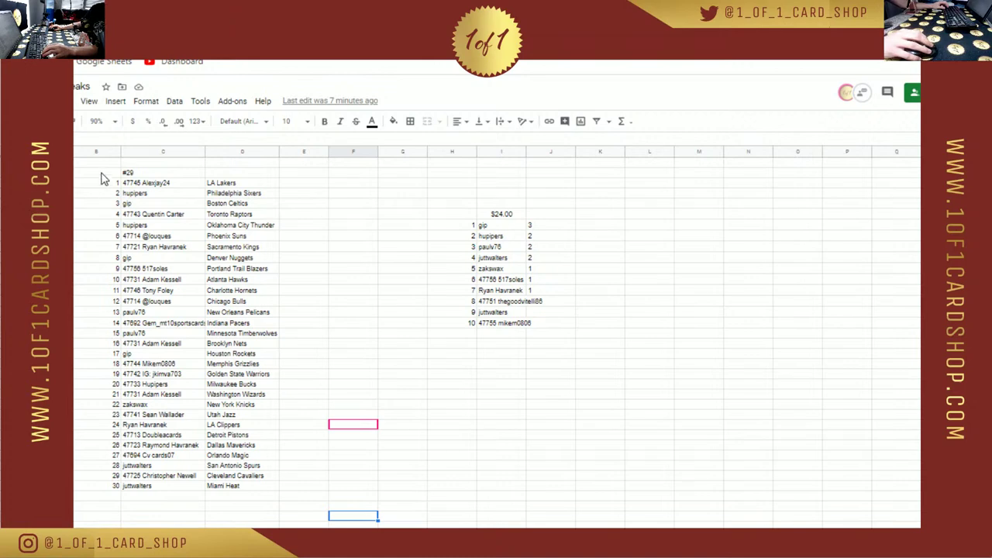
- Copy the #29 block below itself at B33 and head the new block '#30' in C32
left_click_drag(109, 183, 235, 490)
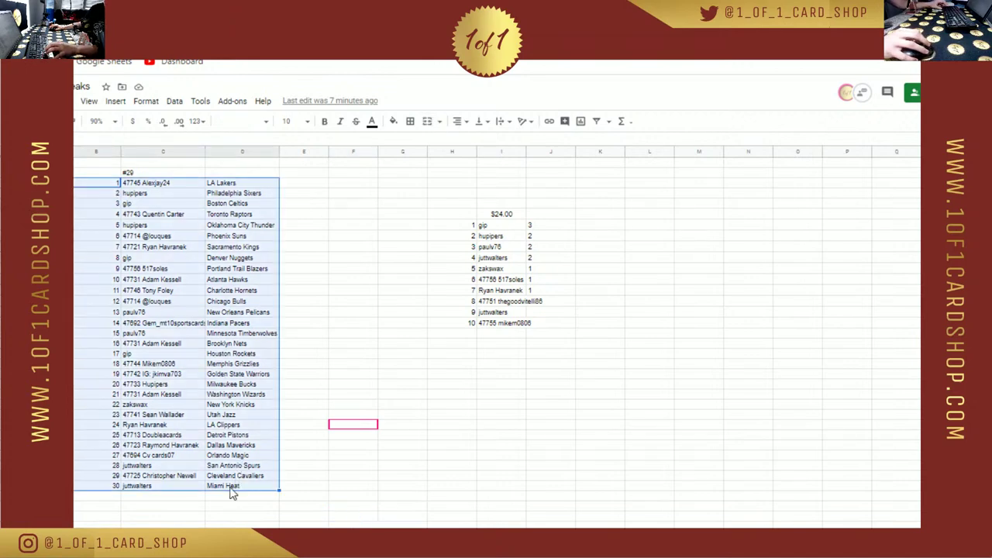
key("ctrl+c")
left_click(109, 516)
key("ctrl+v")
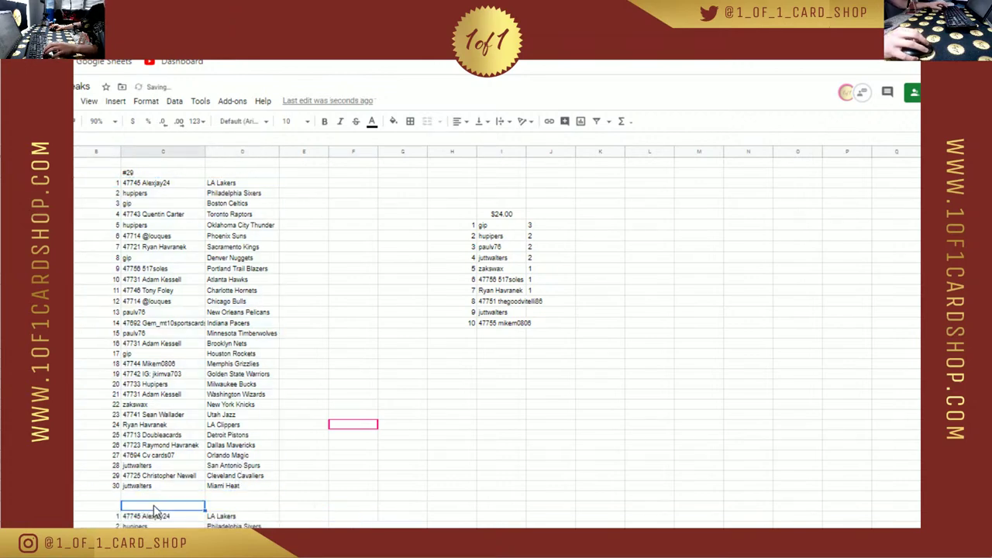
left_click(167, 506)
type("#30")
key("Return")
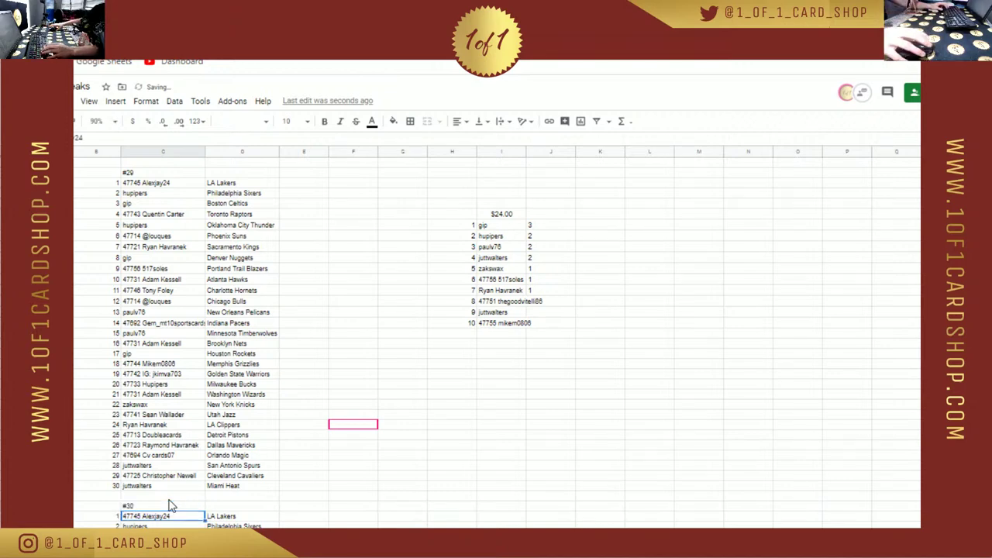
- Clear the copied buyer names from column C of the #30 block
scroll(171, 504, "down", 5)
left_click_drag(153, 374, 155, 469)
key("Delete")
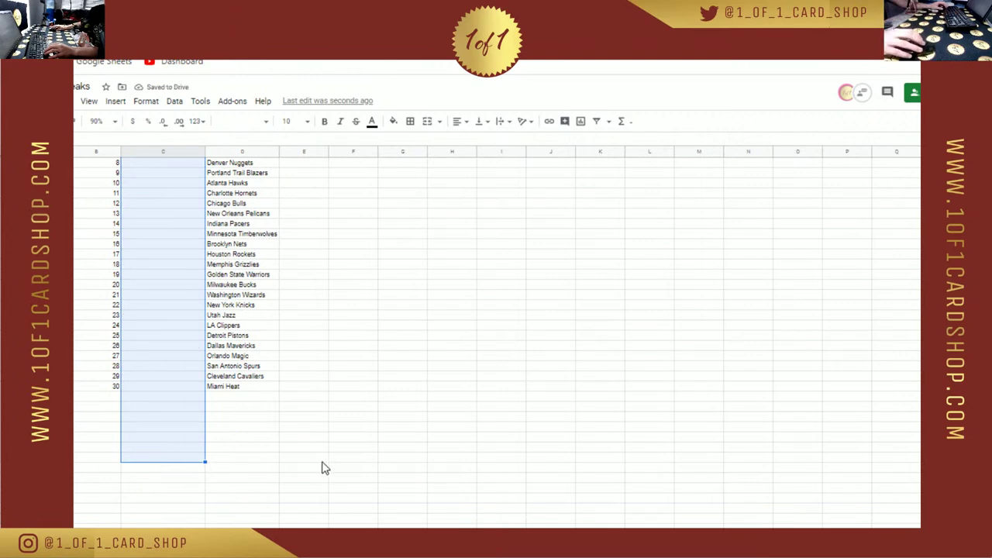
scroll(199, 381, "up", 3)
left_click(177, 357)
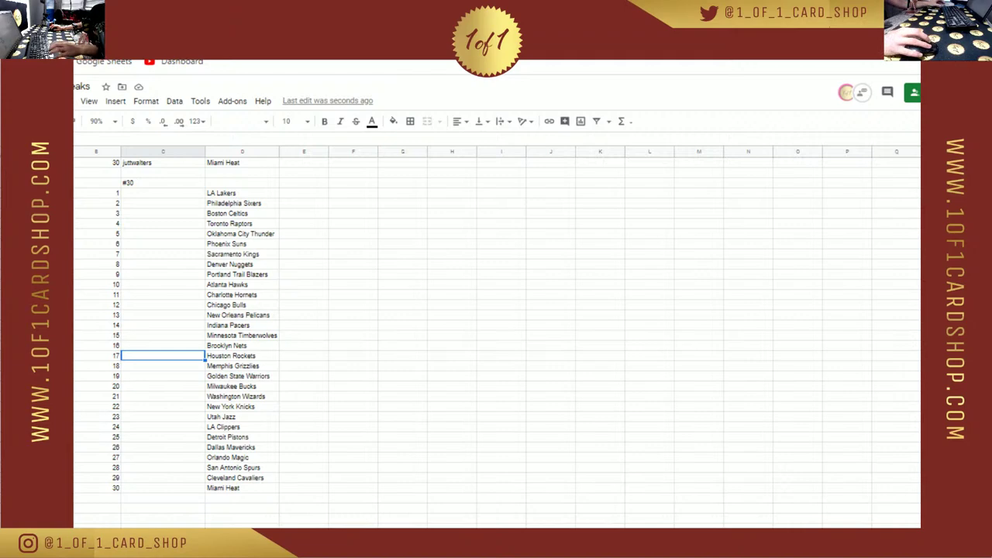
- Paste the buyer order data beside the block and replace the real names with buyer handles
left_click(373, 216)
key("ctrl+v")
left_click_drag(452, 217, 385, 270)
left_click_drag(456, 293, 397, 293)
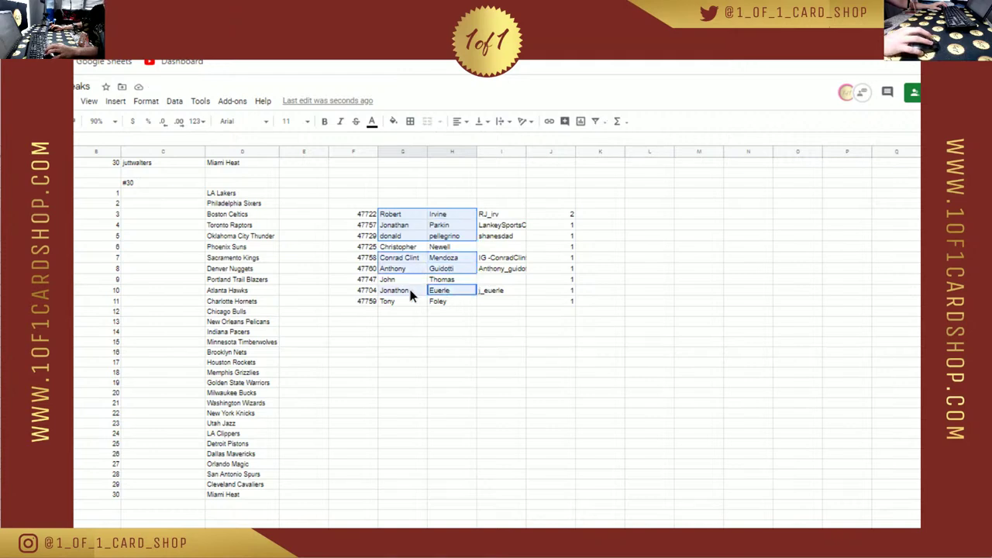
key("Delete")
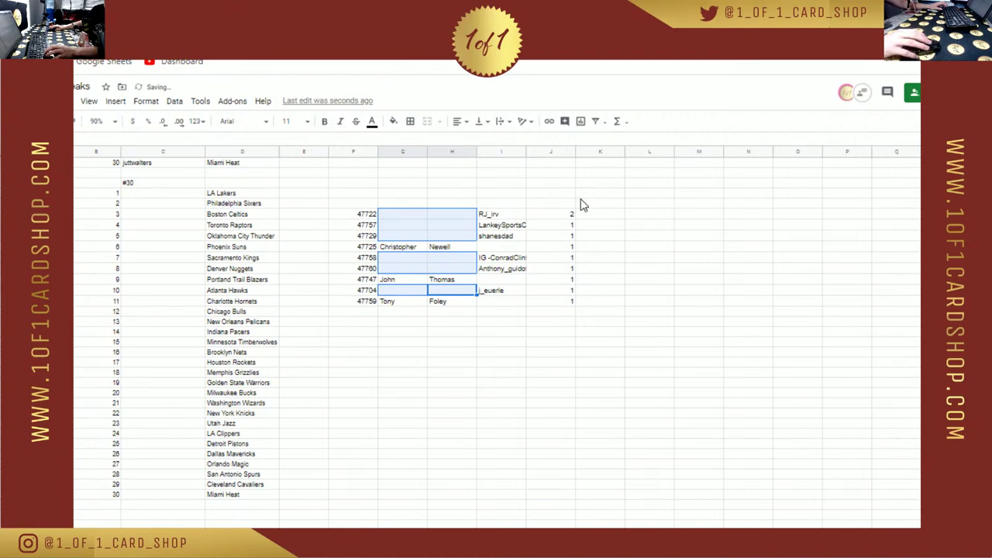
left_click(489, 292)
key("ctrl+c")
left_click(419, 291)
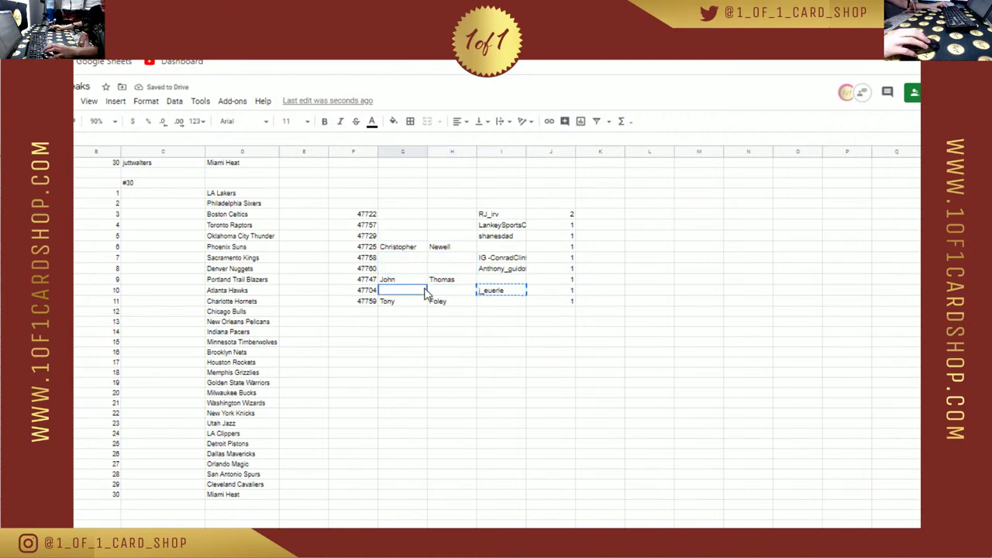
key("ctrl+v")
left_click_drag(488, 258, 487, 270)
key("ctrl+x")
left_click(399, 258)
key("ctrl+v")
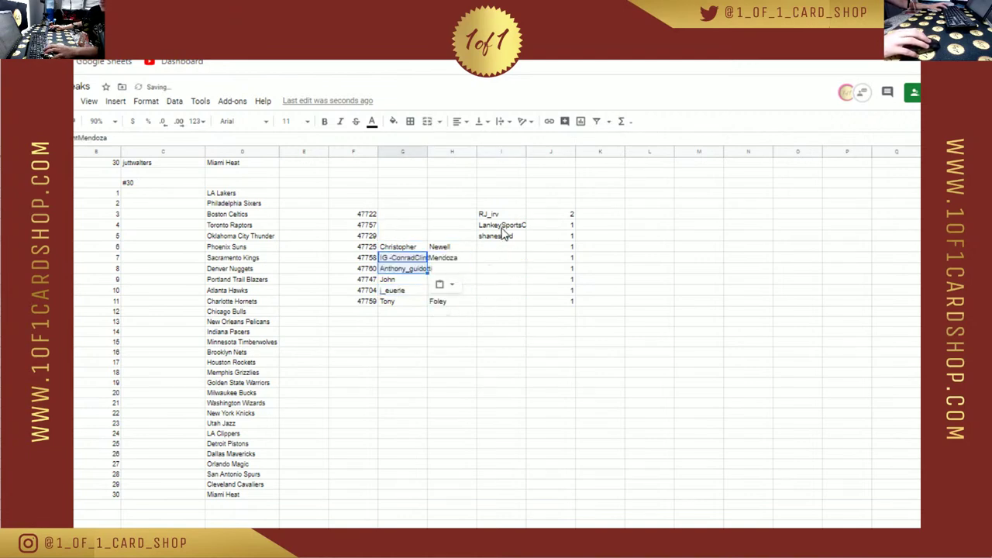
left_click_drag(489, 215, 496, 237)
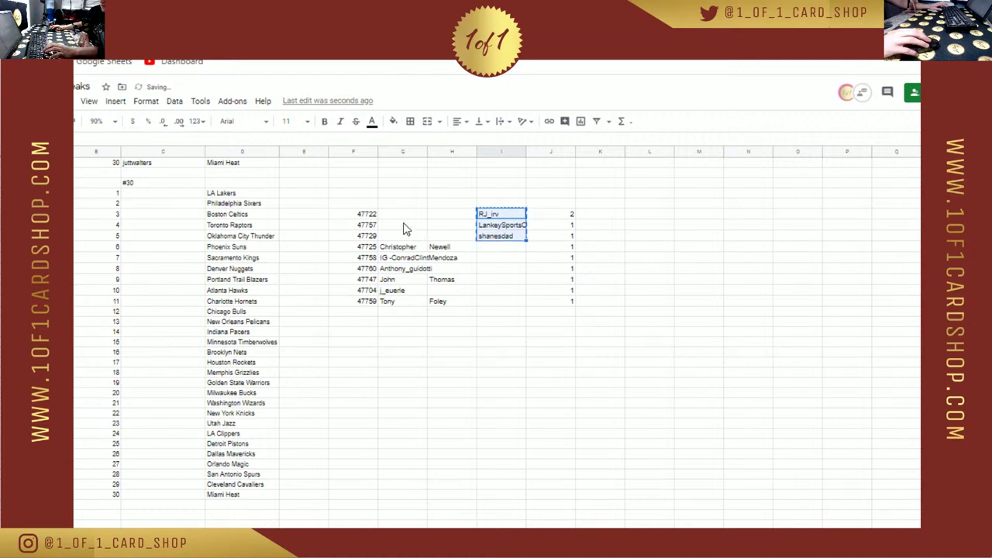
left_click(399, 214)
key("ctrl+v")
- Build and copy a ten-entry buyer list with the two-spot buyer listed twice
left_click_drag(357, 215, 441, 302)
key("ctrl+c")
left_click(699, 225)
key("ctrl+v")
left_click(699, 235)
key("ctrl+v")
key("ctrl+c")
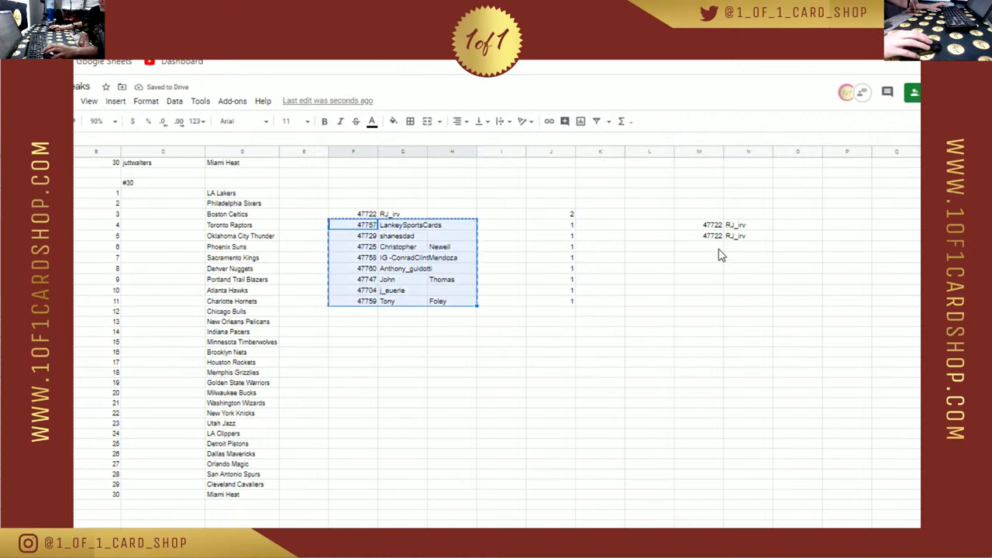
left_click(699, 247)
key("ctrl+v")
left_click_drag(700, 225, 810, 326)
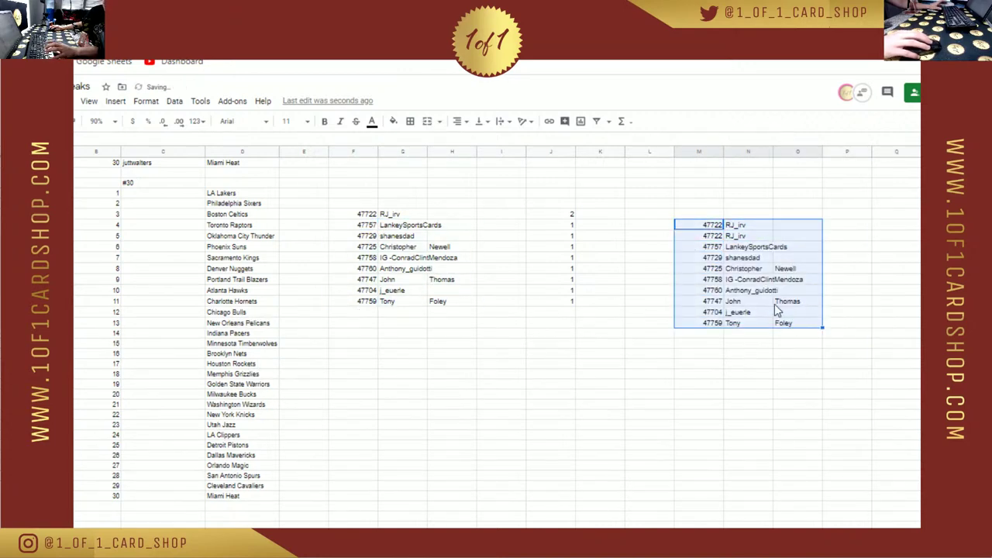
key("ctrl+c")
- Randomize the ten entries on random.org's list randomizer and copy the shuffled result
left_click(356, 47)
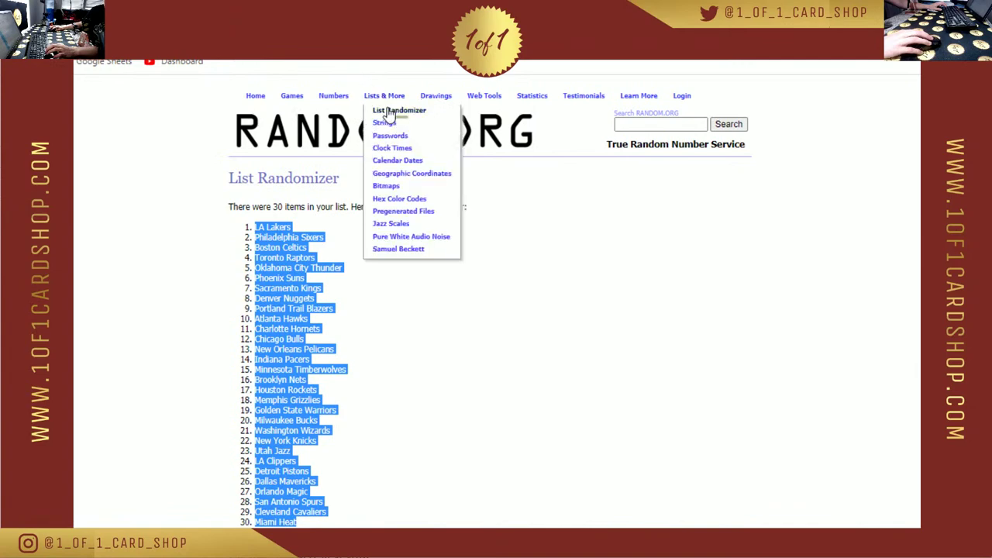
left_click(386, 111)
left_click(236, 304)
key("ctrl+v")
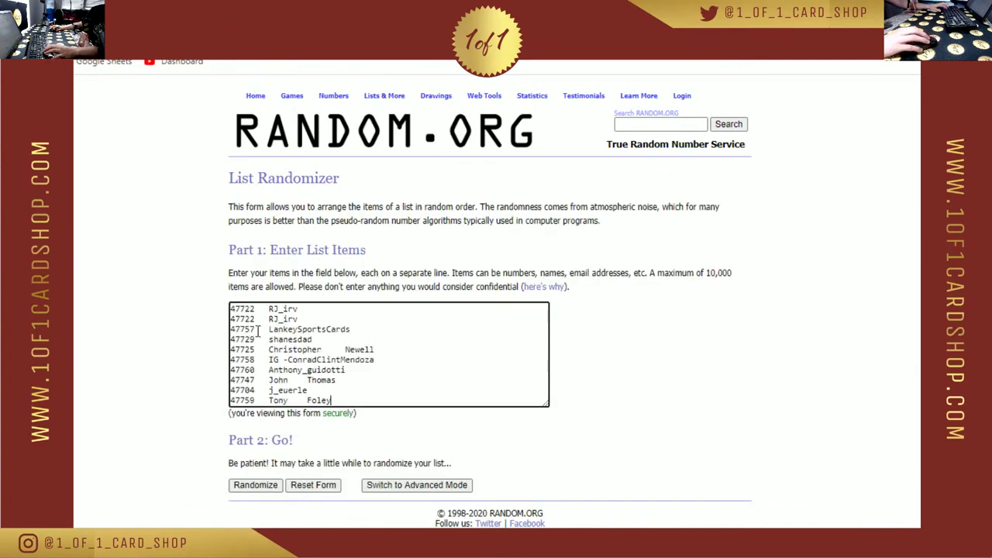
left_click(240, 484)
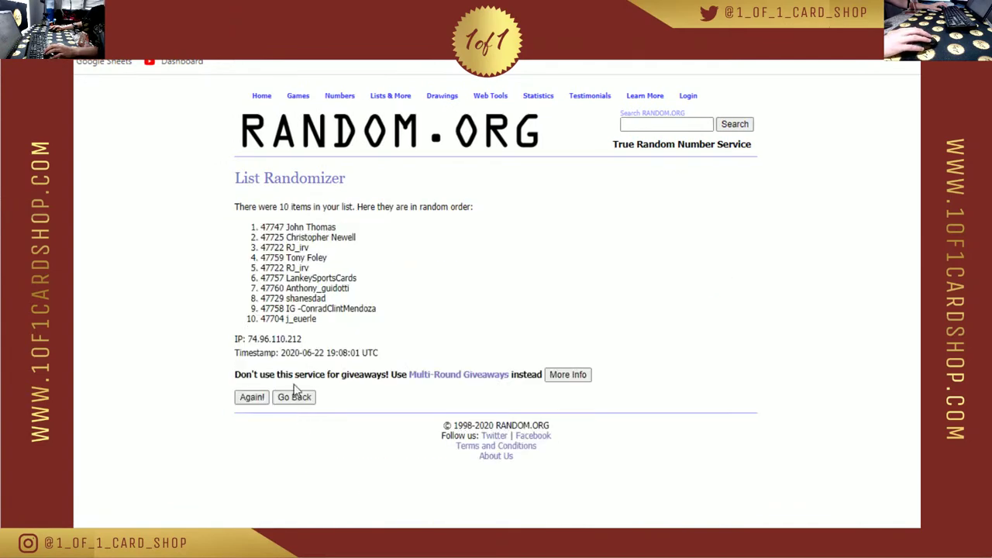
left_click_drag(324, 319, 192, 232)
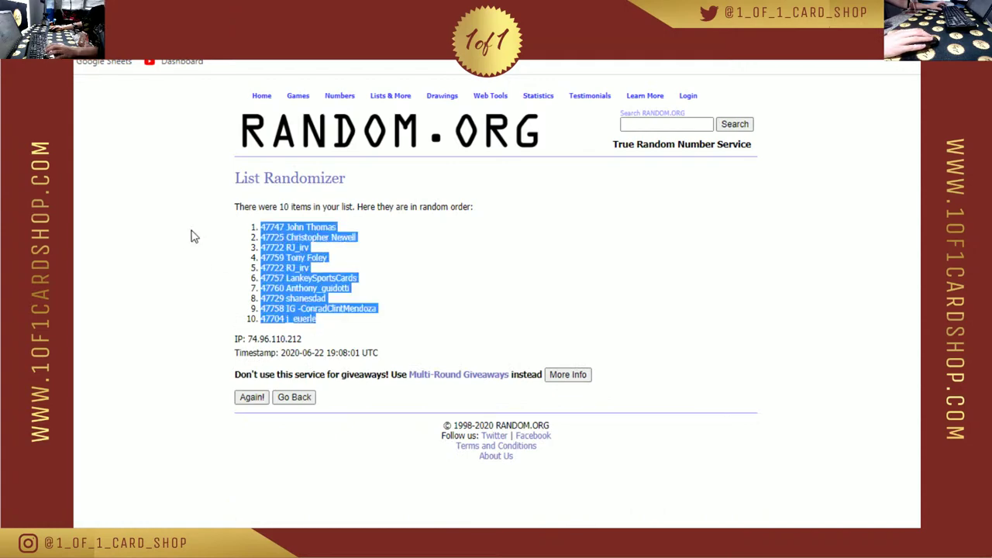
left_click(129, 74)
- Paste the randomized buyers into #30 slots 1–10 and clear the helper lists to the right
left_click(158, 193)
key("ctrl+v")
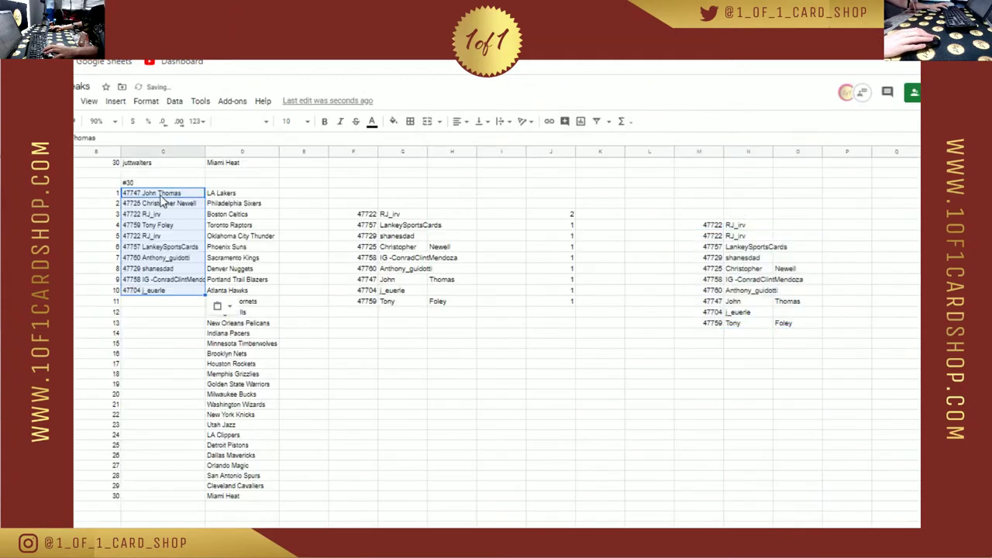
left_click_drag(357, 216, 806, 349)
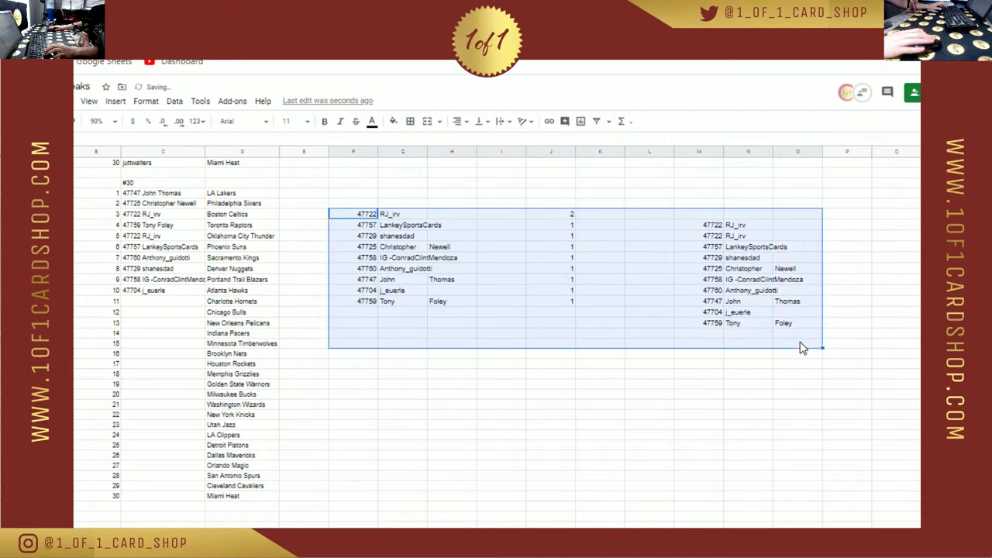
key("ctrl+Page_Down")
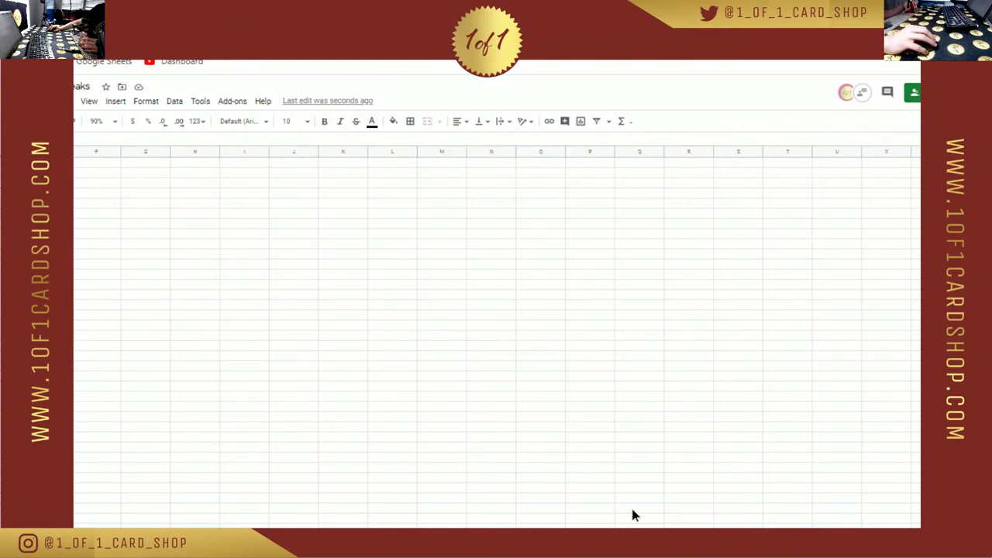
key("ctrl+Page_Up")
- Fill the empty buyer cells C11:C30 light red
left_click_drag(140, 296, 171, 467)
left_click(393, 121)
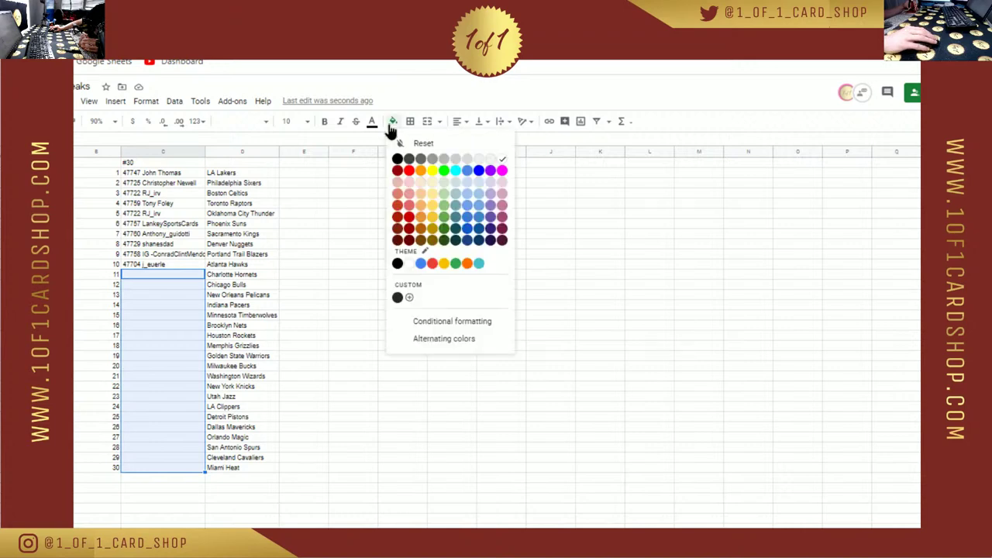
left_click(409, 192)
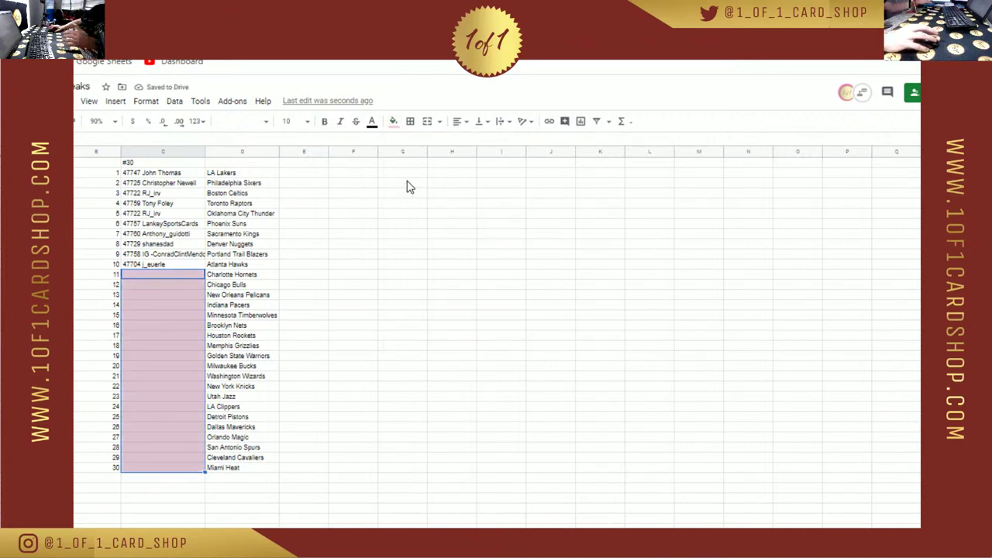
left_click(402, 283)
- Number G5:G14 from 1 to 10, correcting the mistyped 67 to 7
left_click(423, 214)
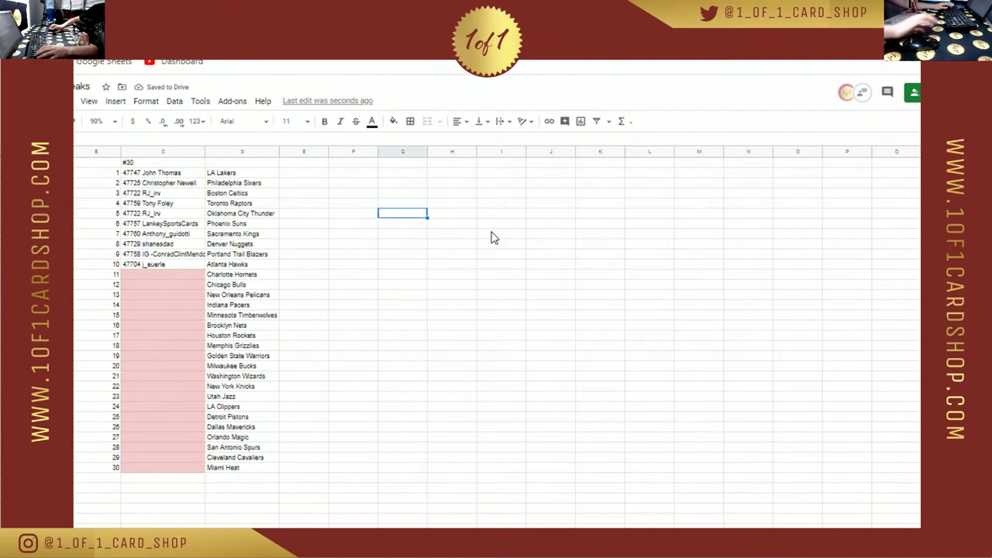
type("1")
key("Return")
type("2")
key("Return")
type("3 4 5 ")
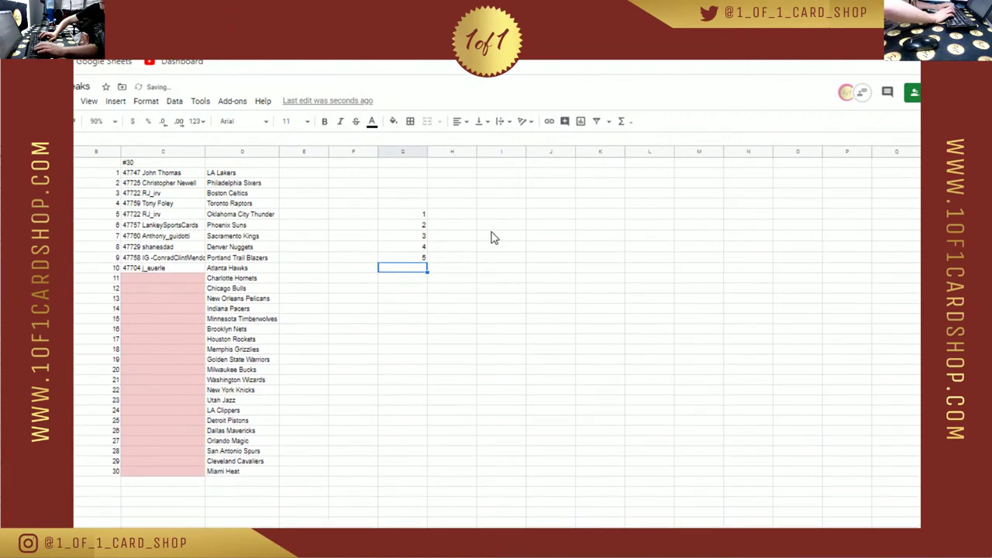
type("6 67")
key("Up")
type("7")
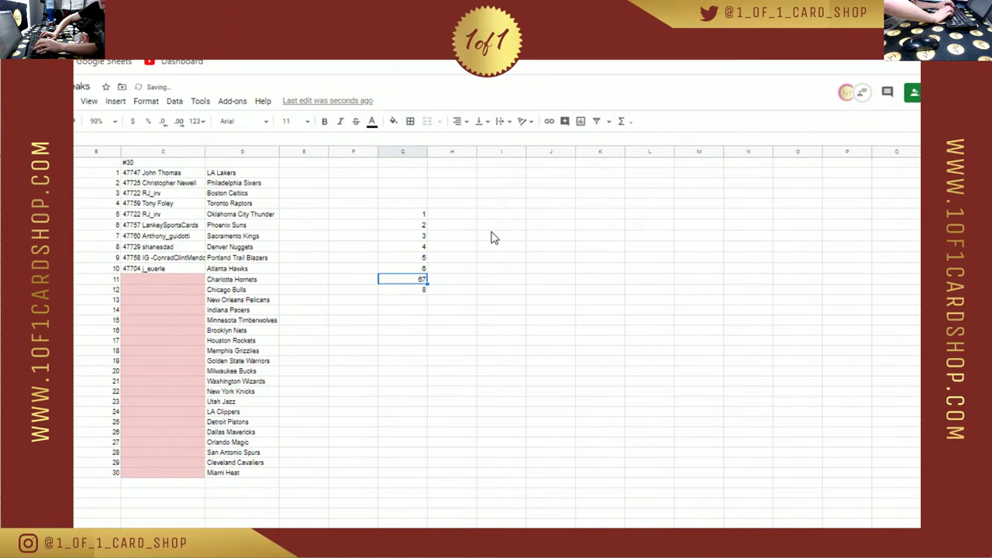
key("Return")
type("8")
key("Return")
type("9")
key("Return")
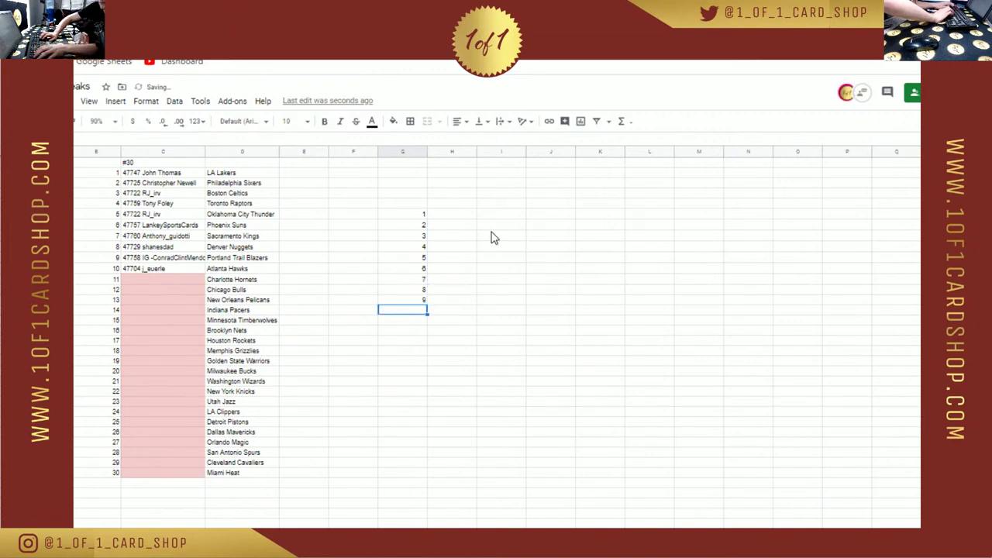
type("10")
key("Return")
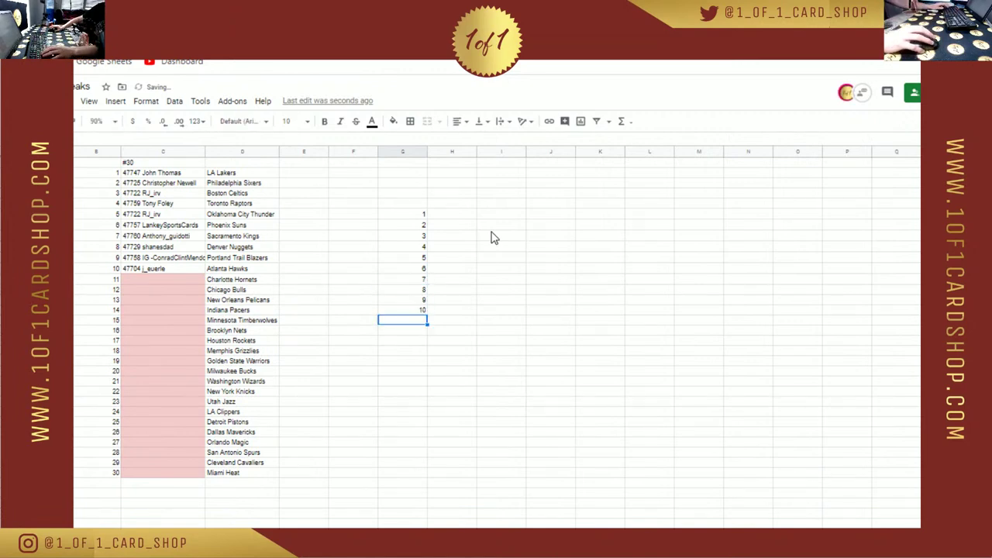
- Fill H5:H14, beside the numbers 1–10, light red
left_click_drag(452, 214, 446, 310)
left_click(393, 122)
left_click(408, 196)
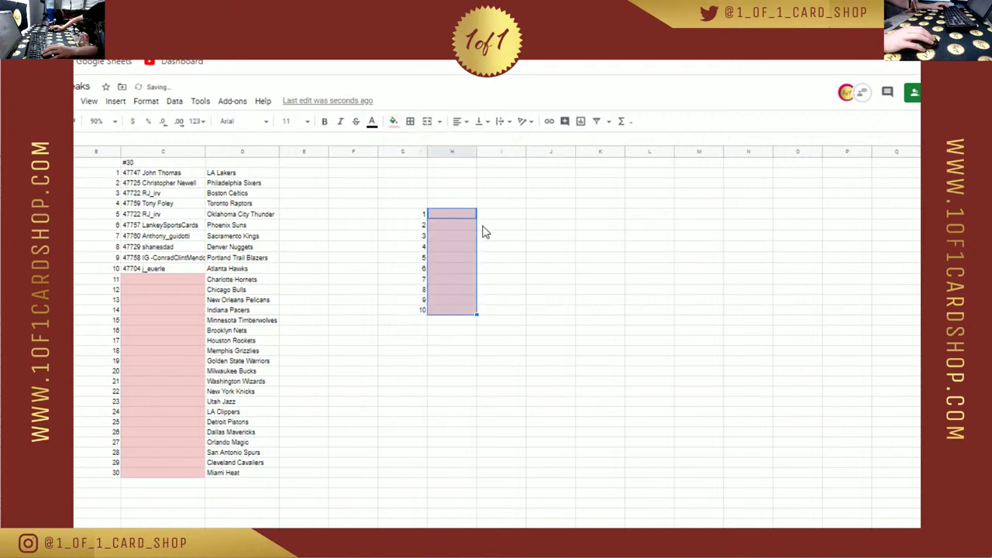
left_click(499, 224)
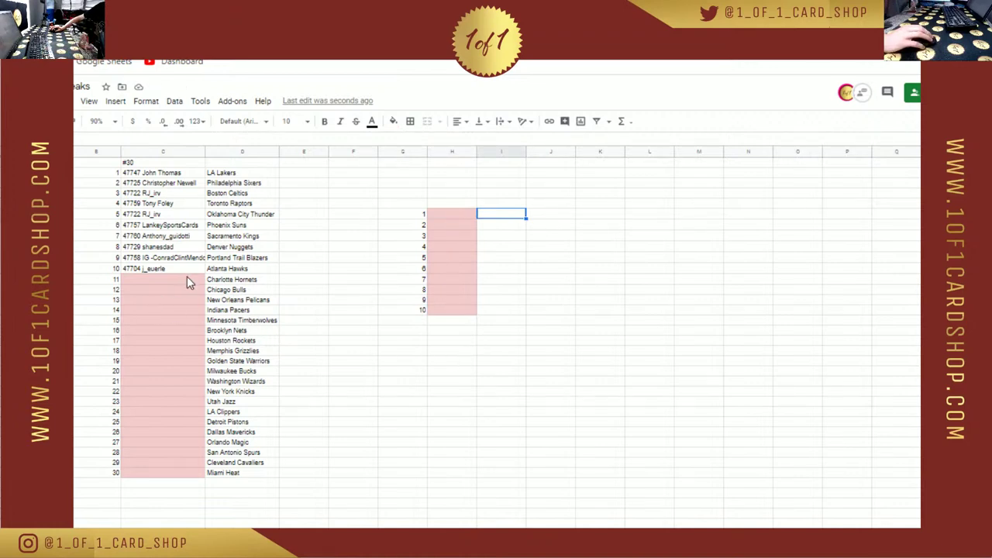
left_click_drag(208, 280, 233, 482)
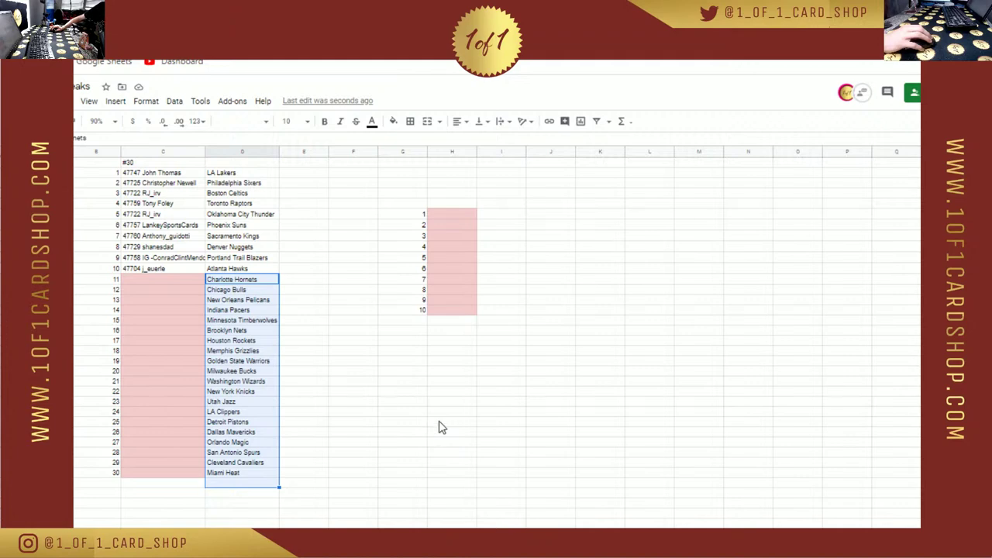
- Enter =20*20 in H4 and show it as centred currency, $40.00
left_click(462, 204)
type("=20*20")
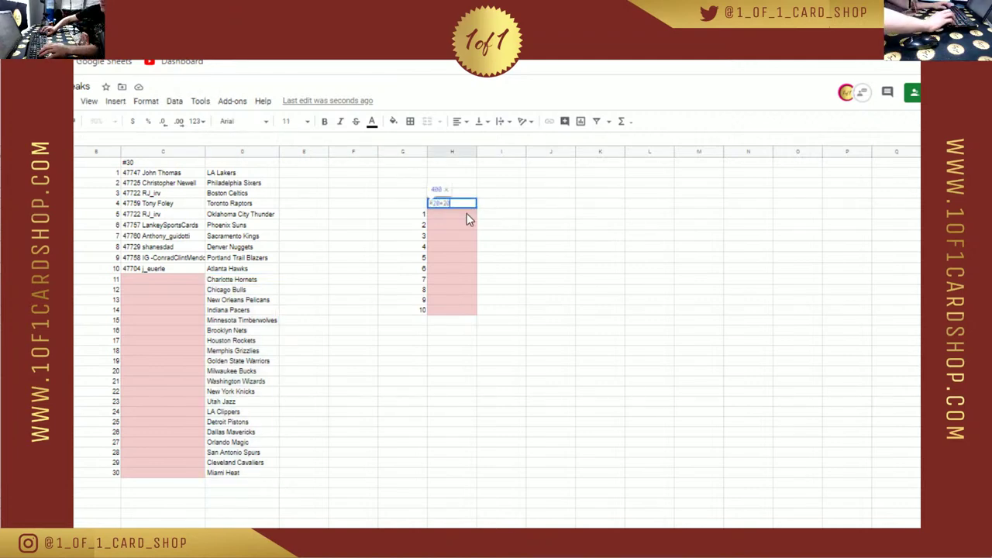
key("Return")
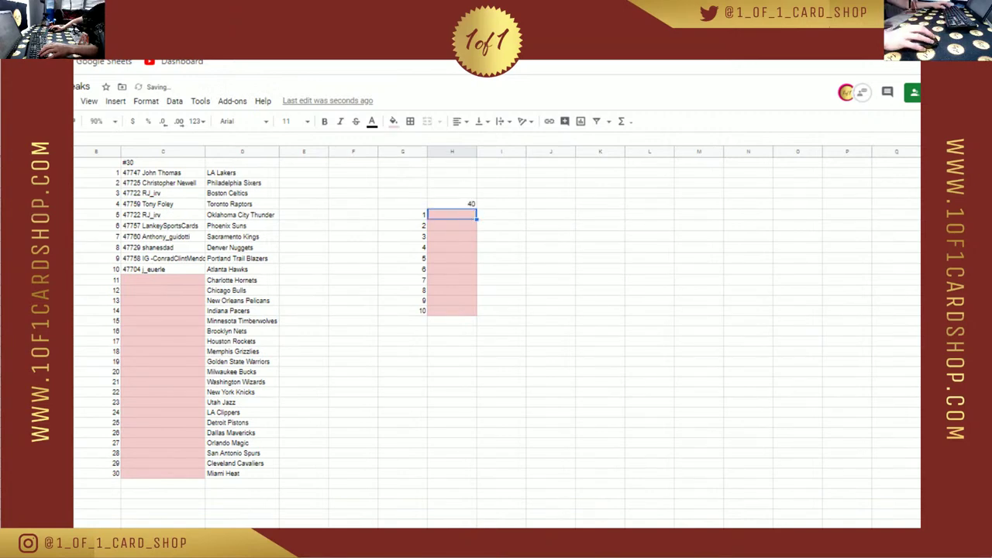
left_click(462, 206)
left_click(459, 121)
left_click(470, 141)
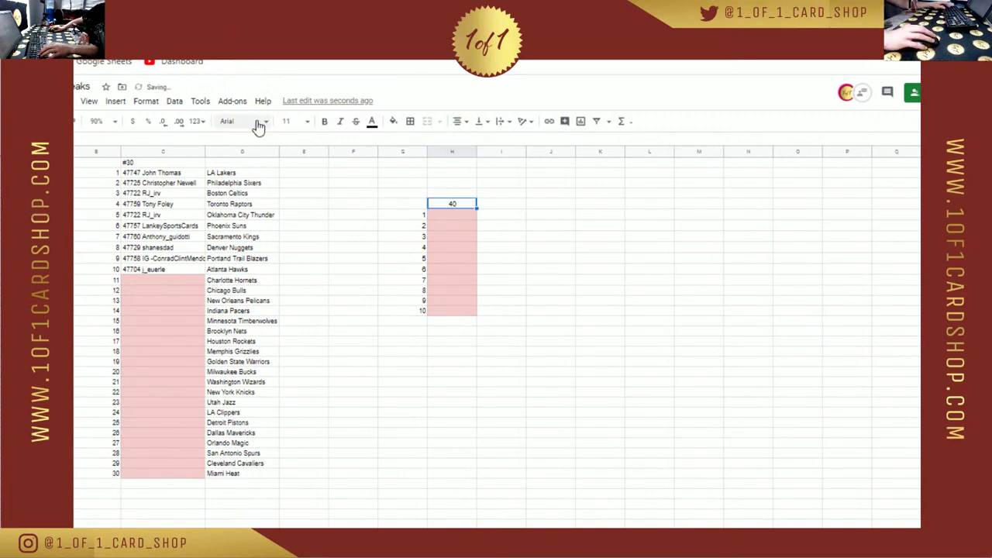
left_click(133, 122)
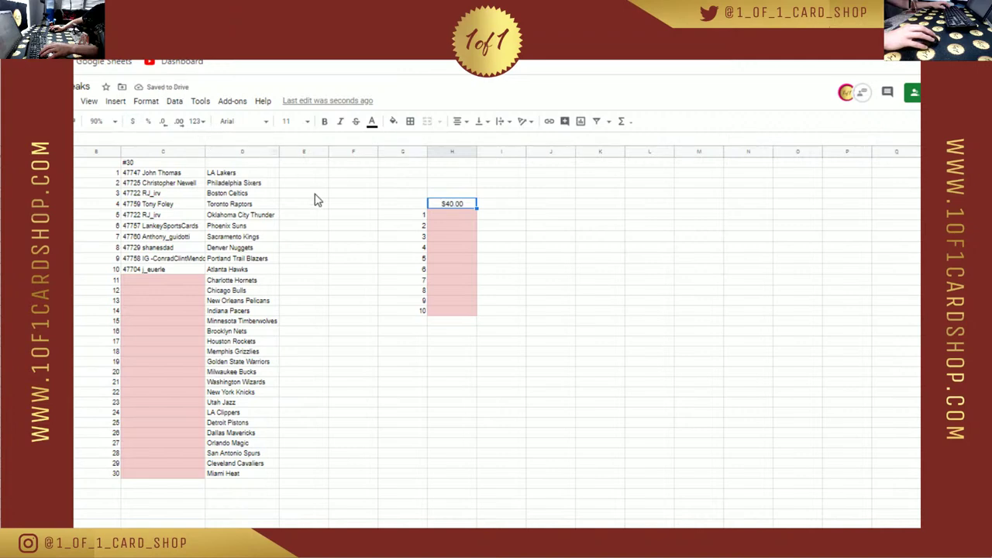
- Enter spot counts 6, 4, 3, 2, 2, 2, 1 into I5:I11, fixing mistaken entries
left_click(502, 215)
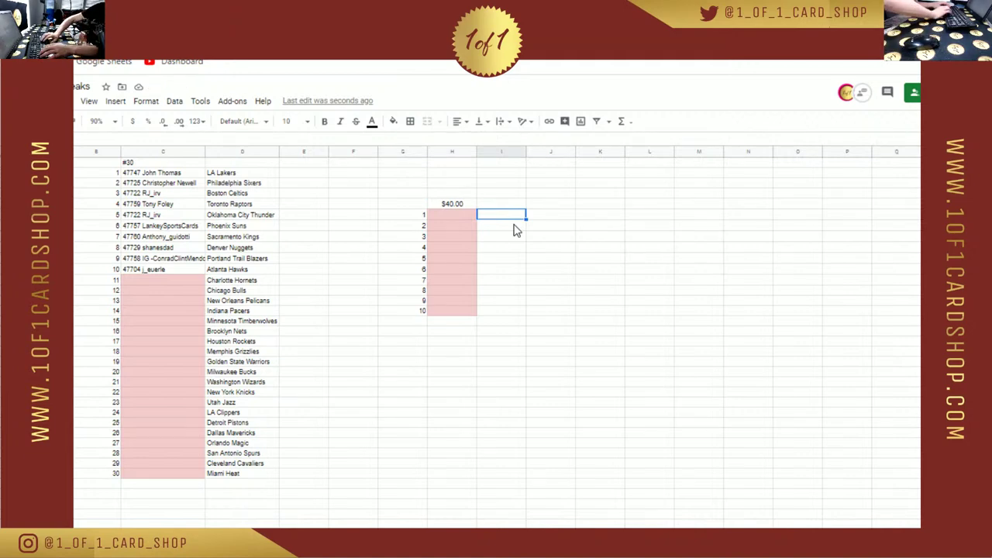
type("6")
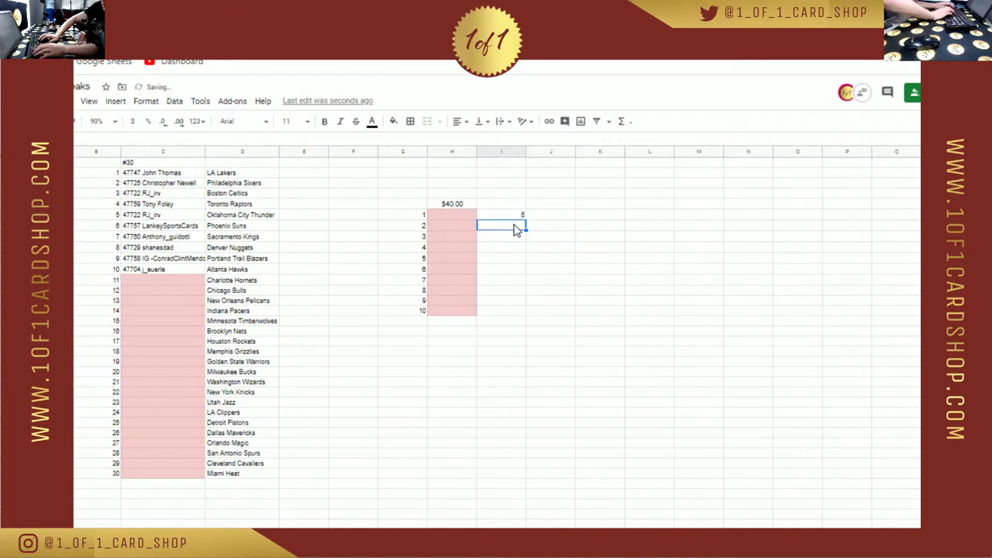
key("Return")
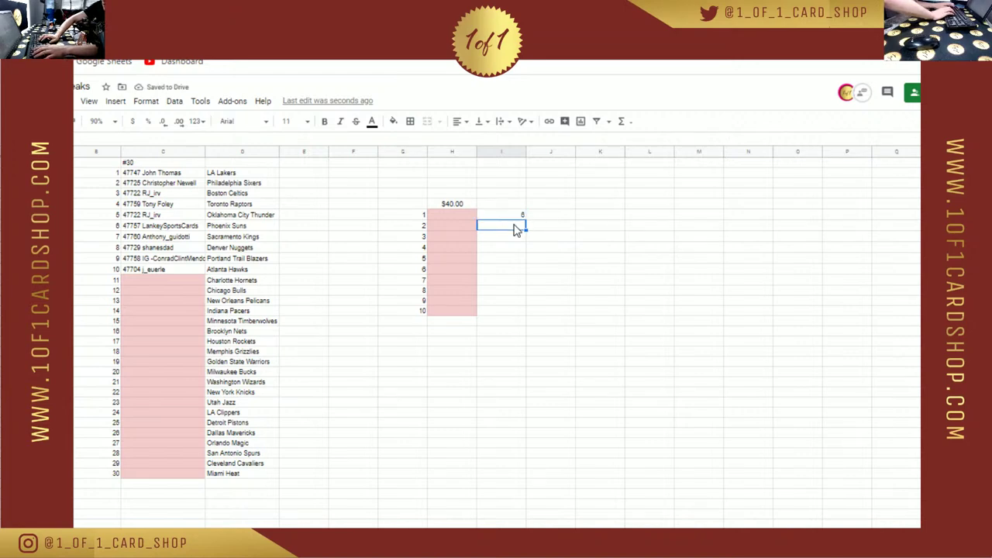
type("4")
key("Return")
type("3")
key("Return")
type("2")
key("Return")
type("1")
key("Return")
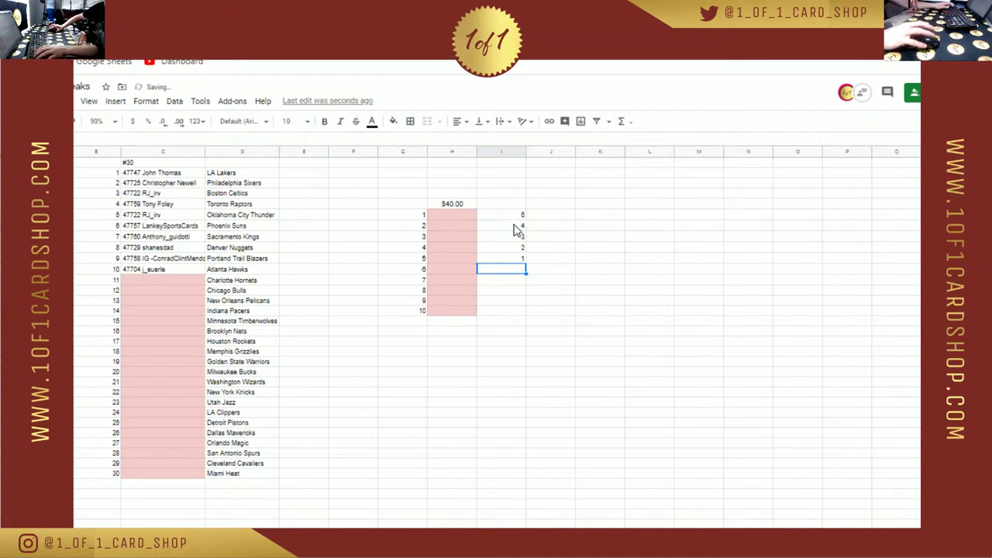
left_click_drag(509, 217, 514, 293)
left_click(507, 269)
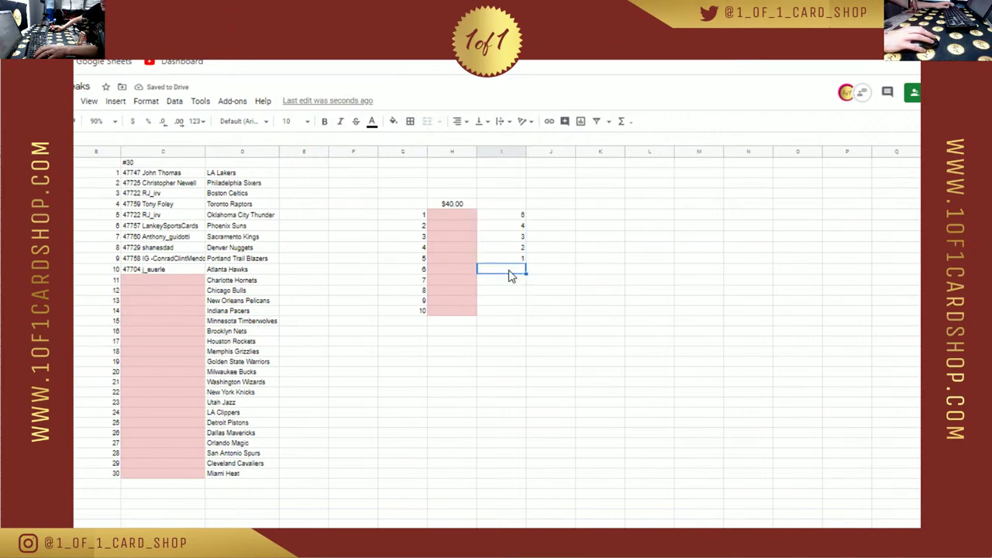
left_click(506, 258)
type("2")
key("Return")
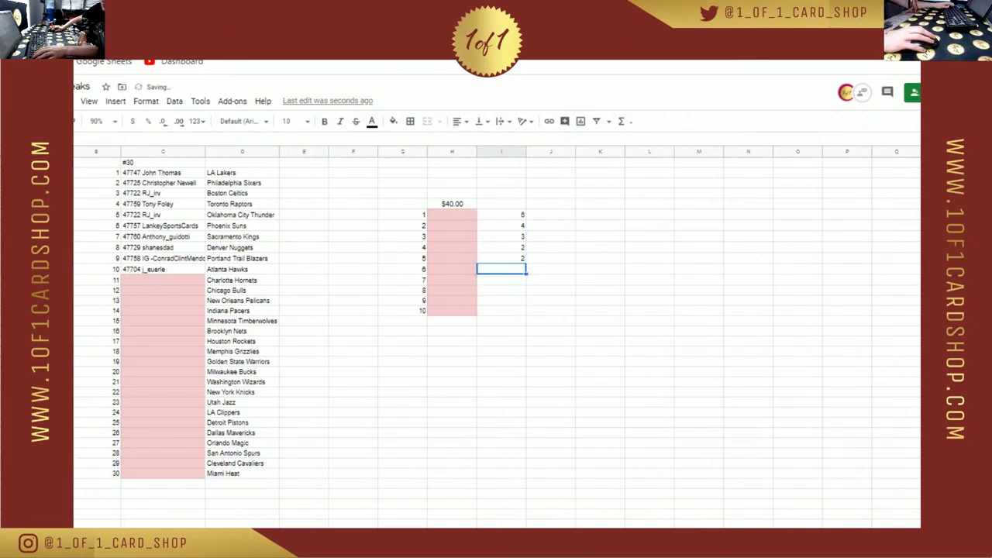
type("1")
key("Return")
type("1")
key("Return")
left_click_drag(516, 216, 517, 304)
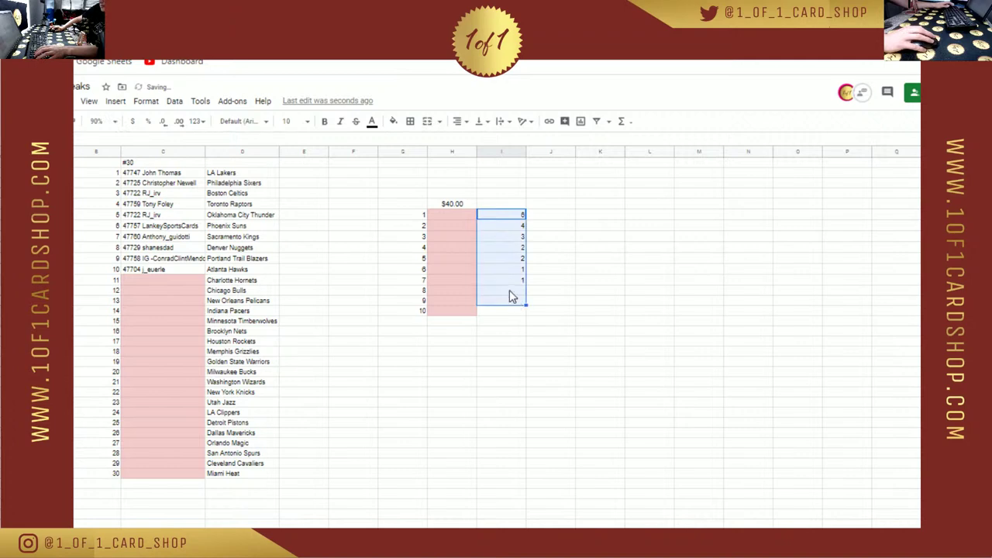
left_click(504, 269)
key("Return")
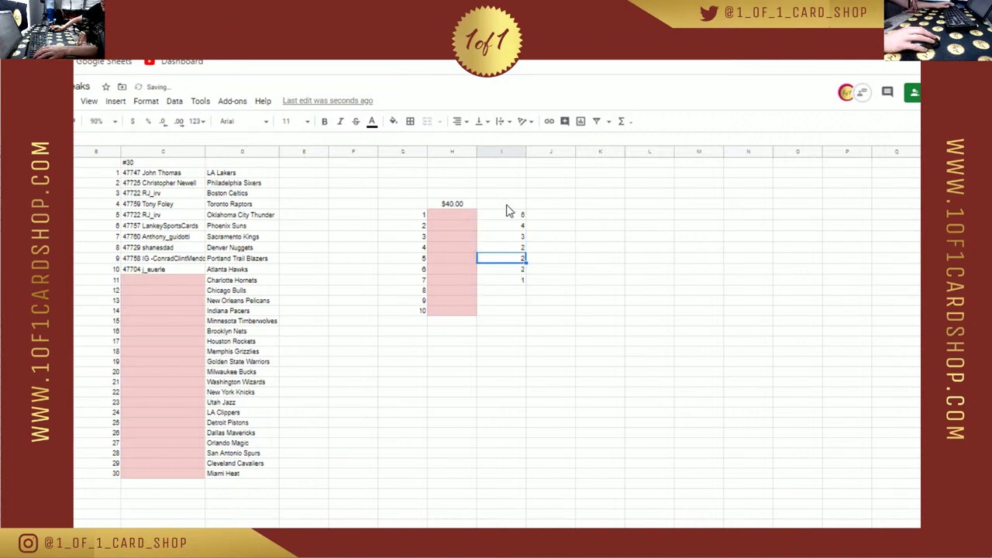
- Left-align the spot counts in column I
left_click_drag(502, 203, 505, 295)
left_click(458, 123)
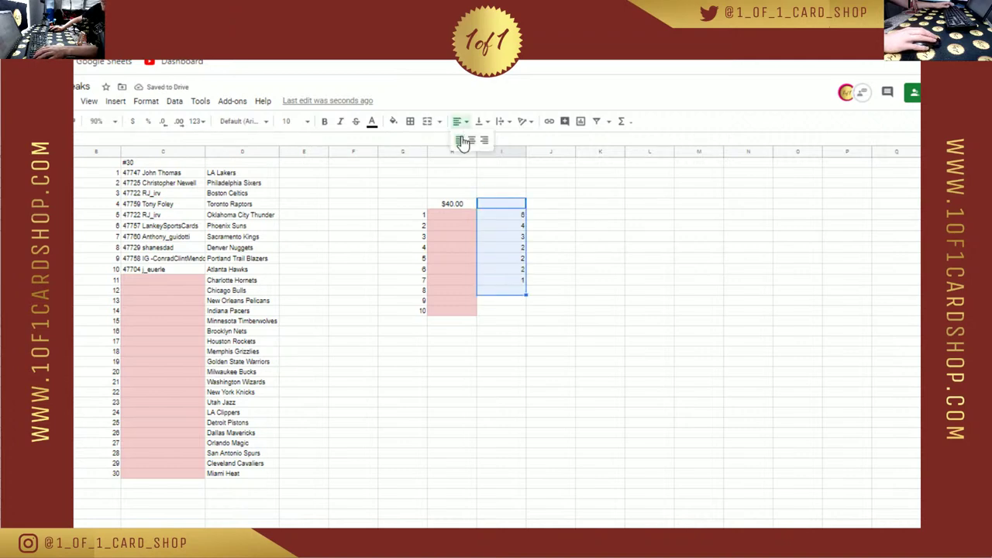
left_click(459, 140)
left_click(540, 270)
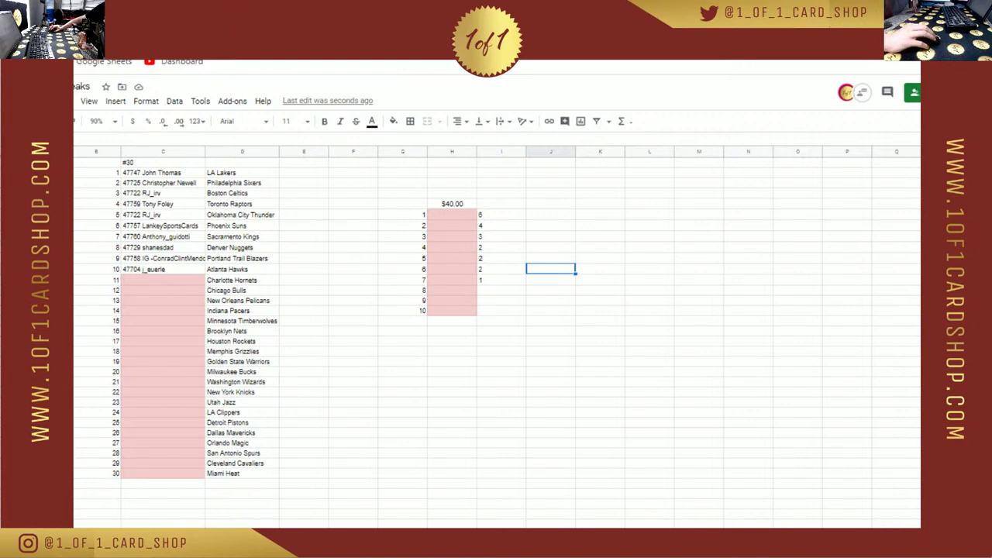
left_click(456, 203)
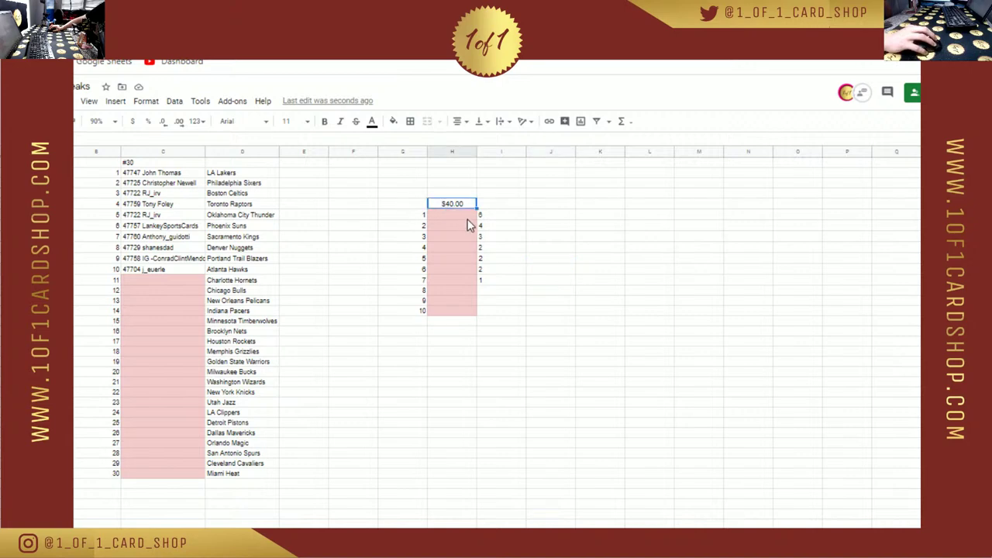
left_click(489, 214)
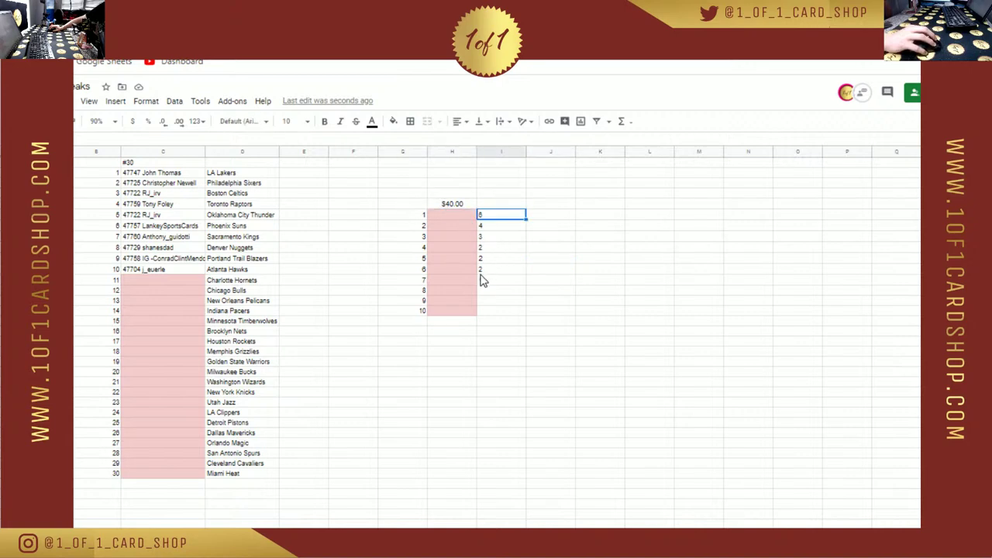
left_click(425, 259)
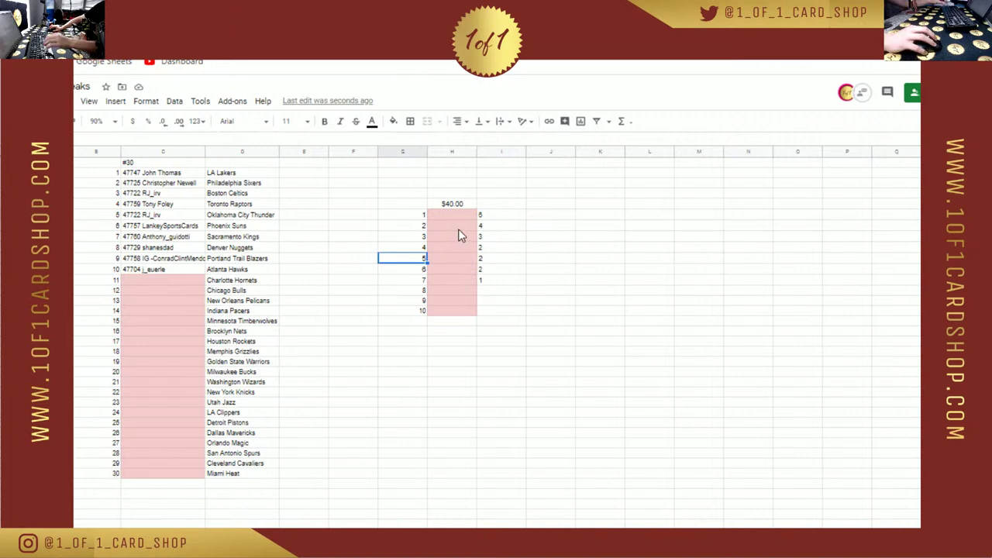
- Enter three buyer usernames into H6, H7 and H8, then select slot numbers 1–10
left_click(458, 229)
type("thegood")
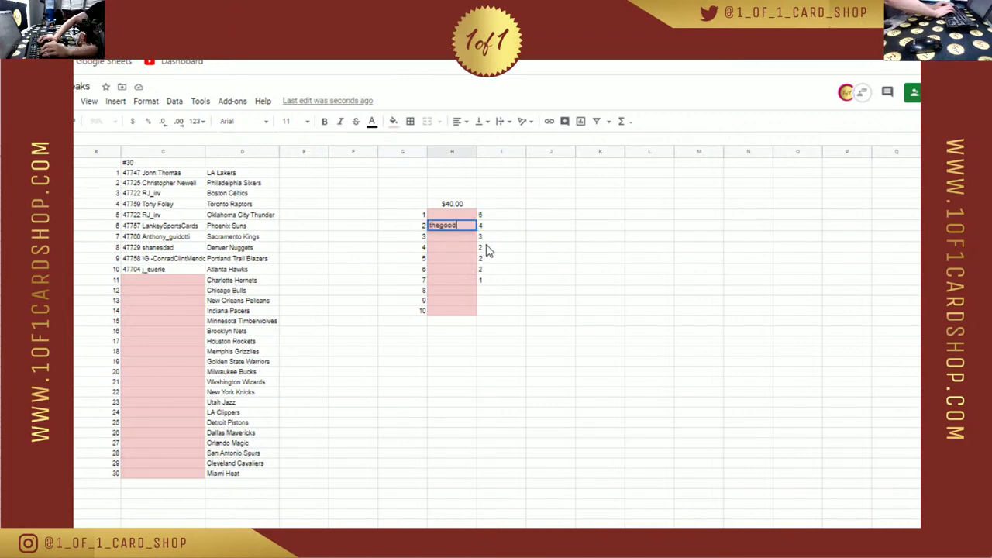
type("vitelli")
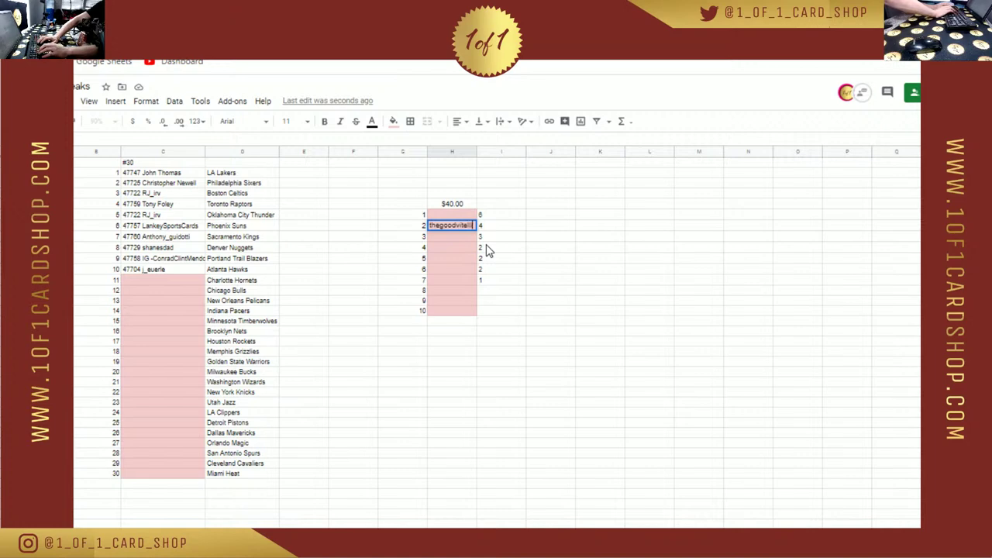
type("86")
key("Return")
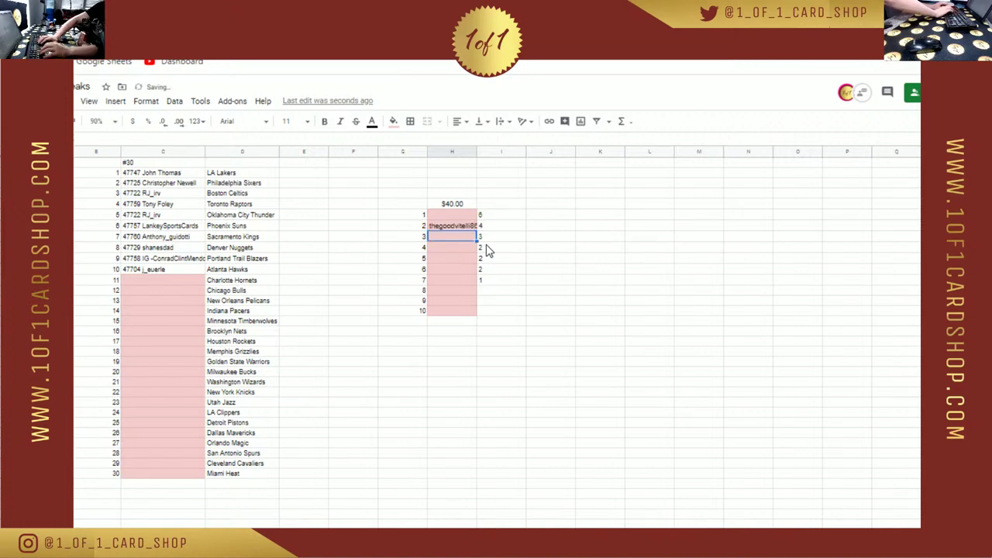
type("brandonthepick")
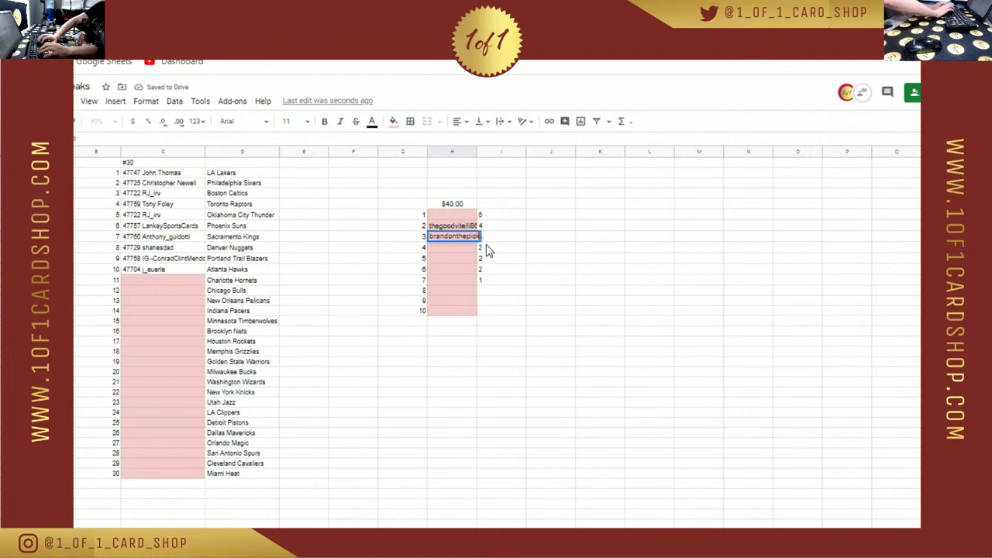
key("Return")
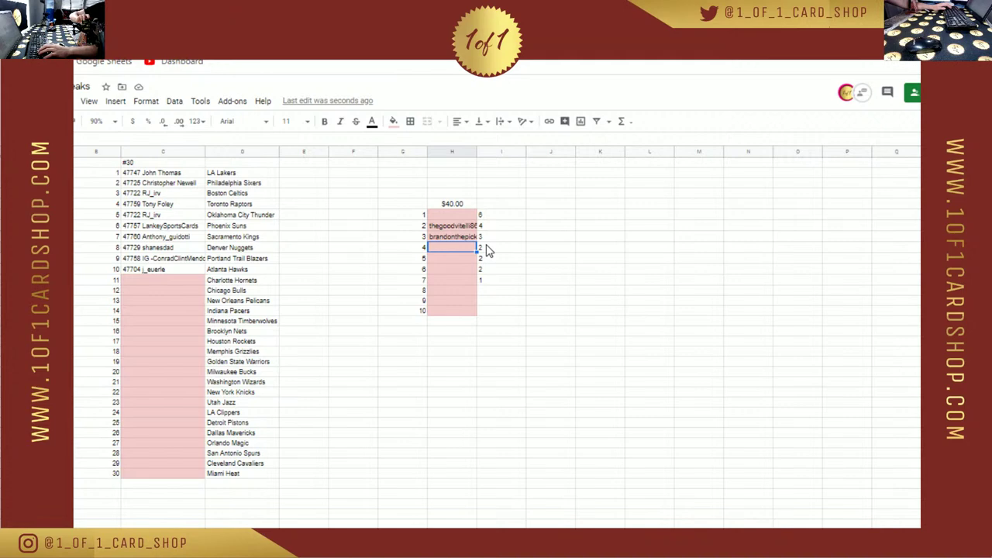
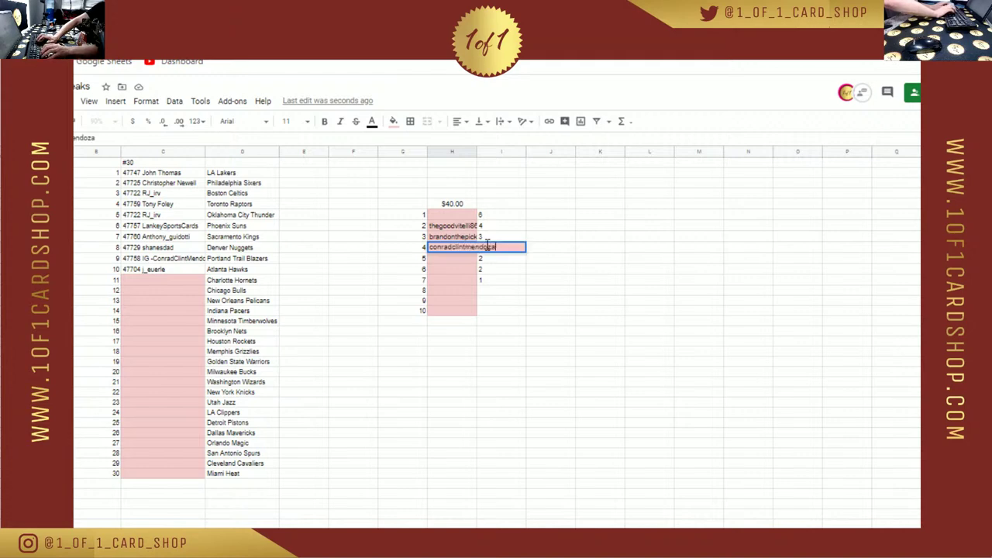
key("Return")
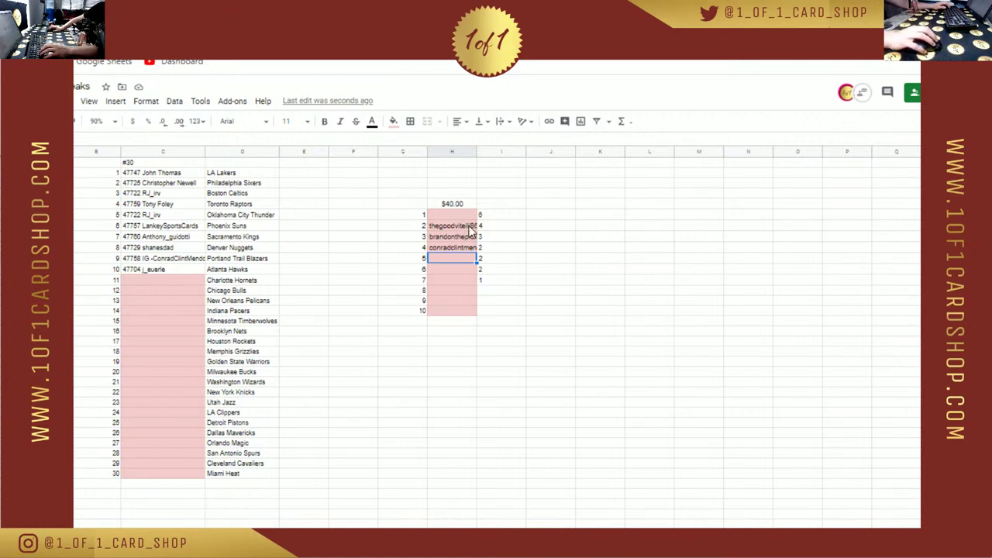
left_click_drag(508, 204, 497, 302)
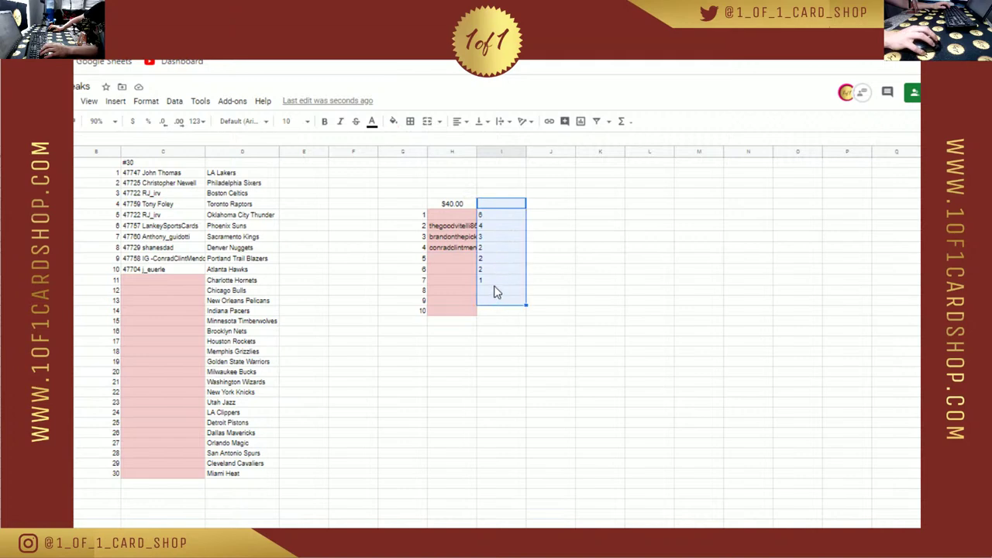
left_click(598, 269)
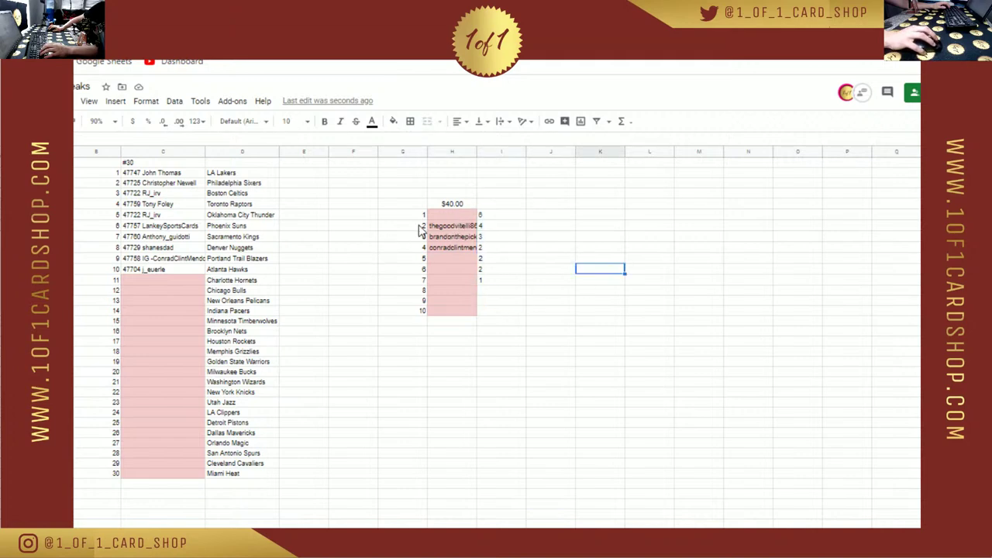
left_click_drag(415, 216, 410, 318)
- Copy slot numbers 1–10 and paste them below the list
key("ctrl+c")
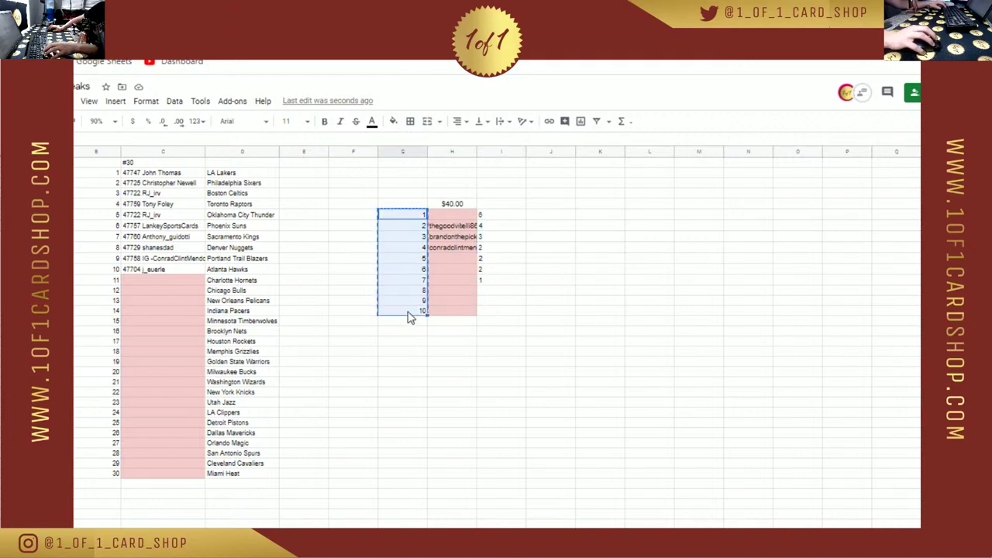
left_click(408, 346)
key("ctrl+v")
left_click(453, 332)
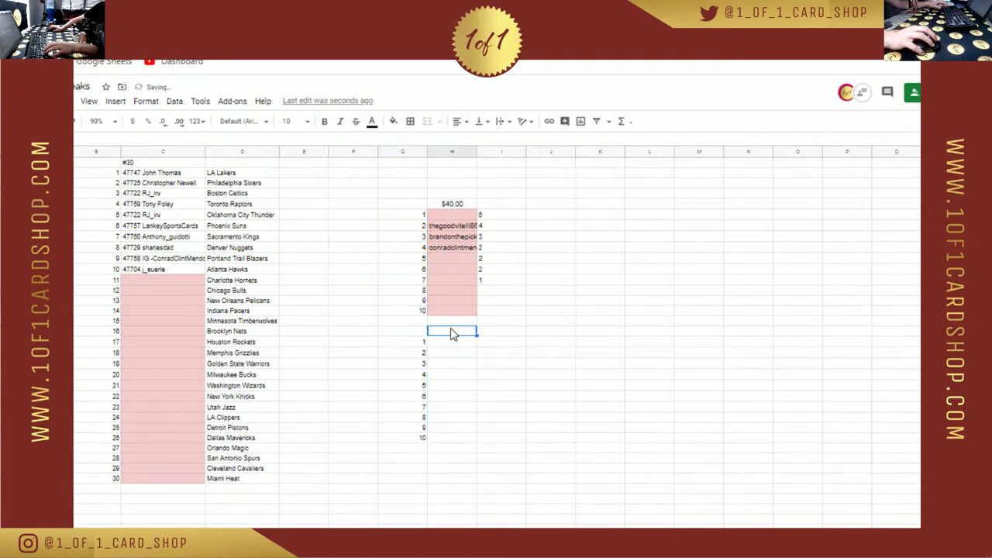
- Enter the buyer usernames into H9, H10 and H11 for spots 5, 6 and 7
left_click(456, 259)
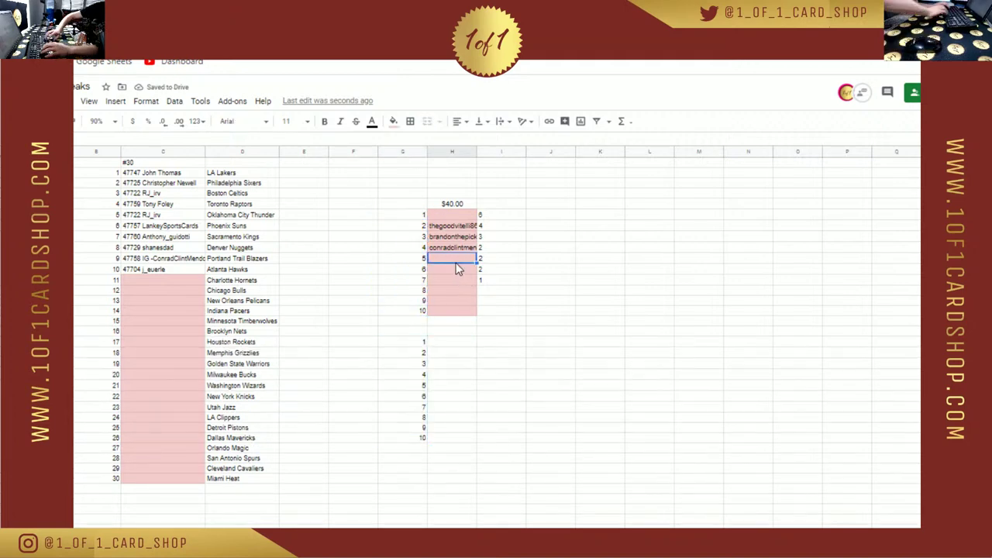
type("mikem")
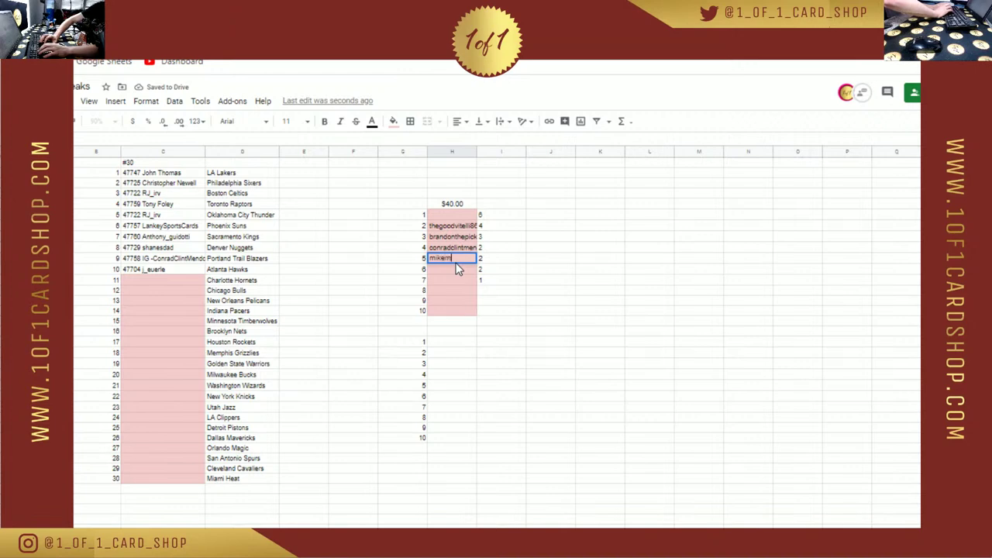
type("080")
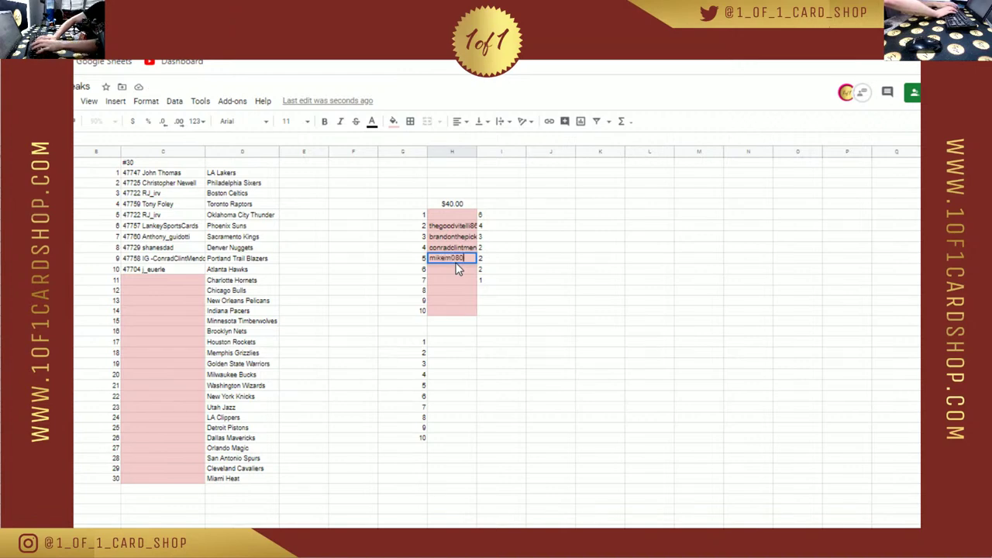
type("6")
key("Return")
type("sean w")
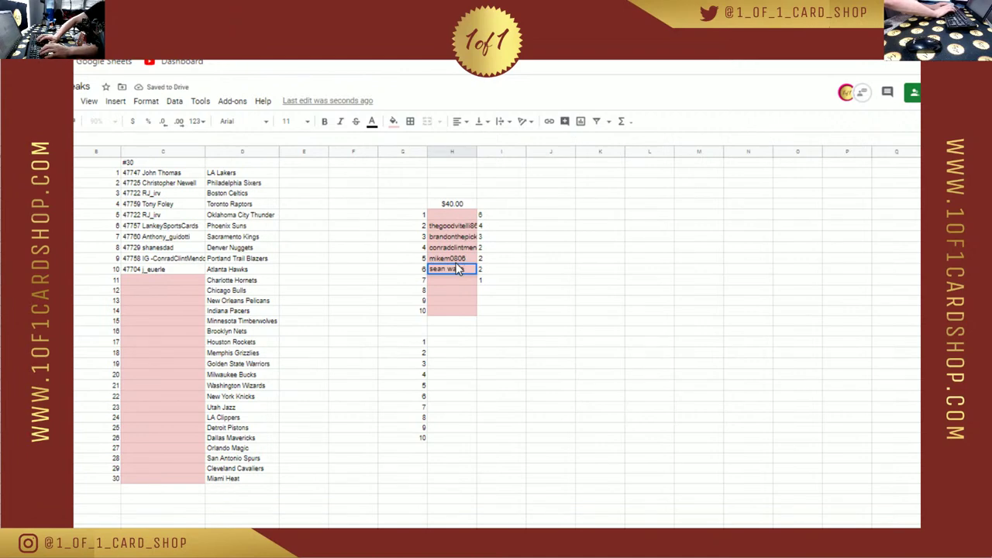
type("a")
key("Return")
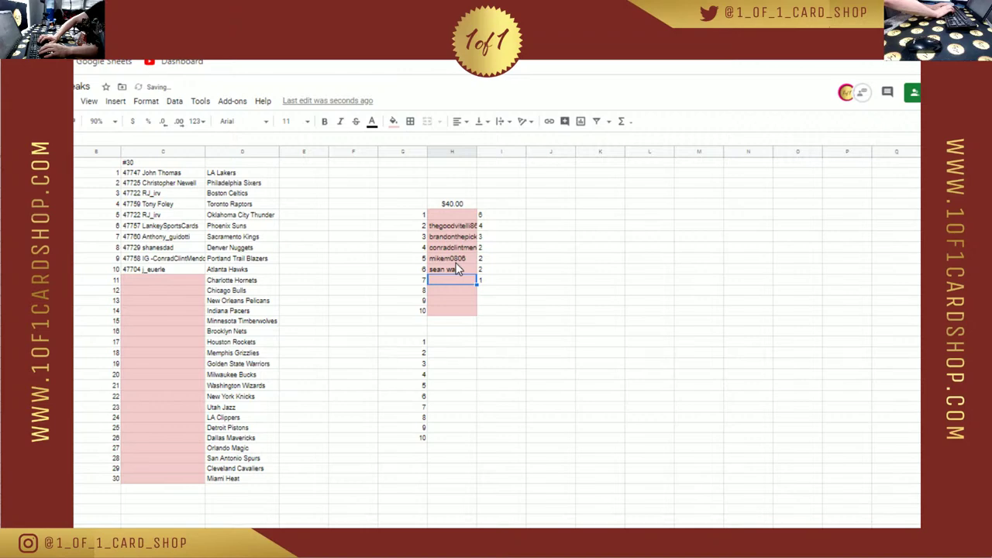
key("Return")
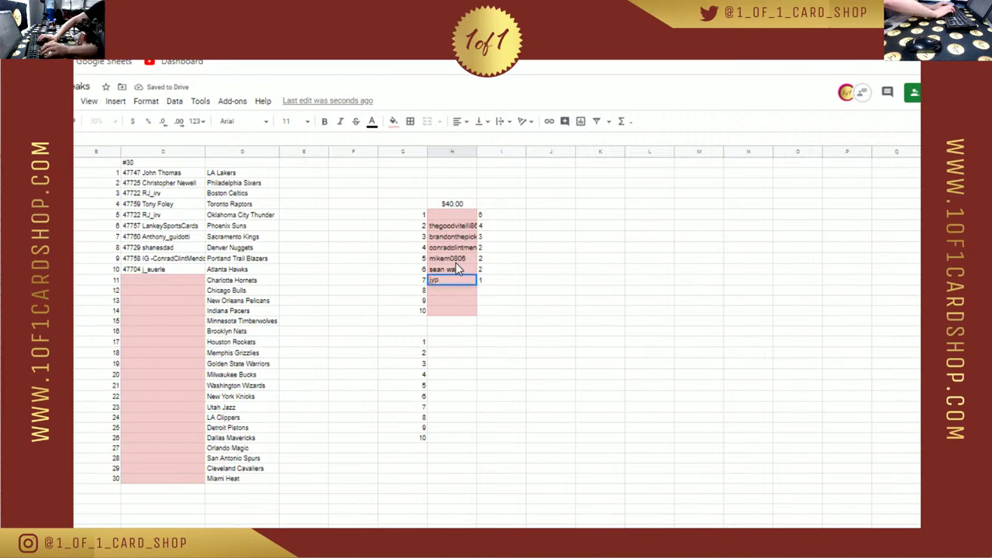
type("jyp_toys")
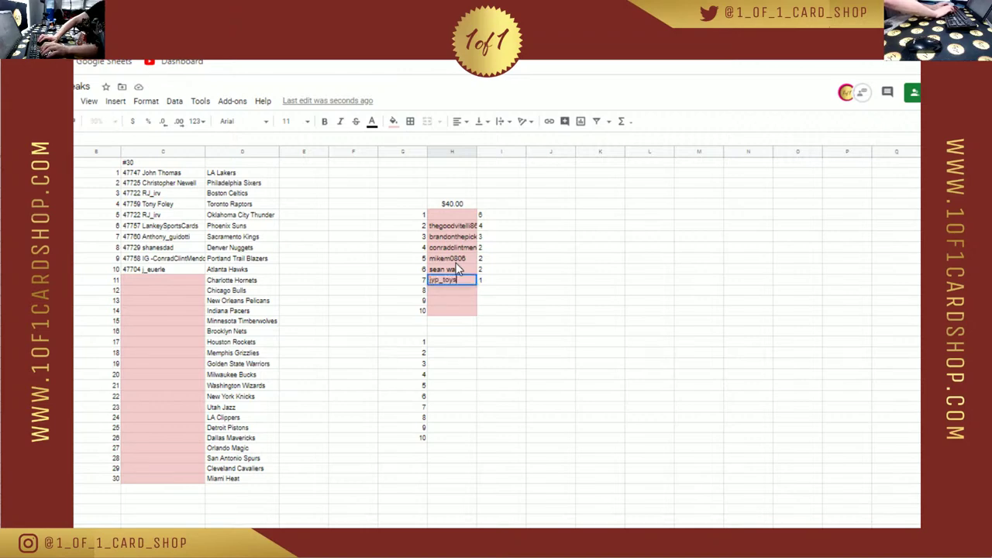
type("andca")
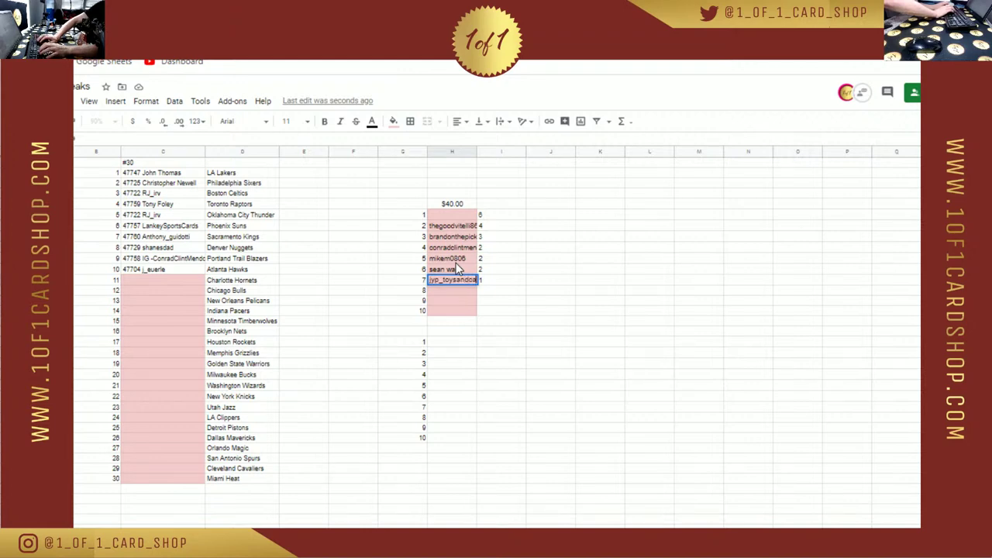
type("rf")
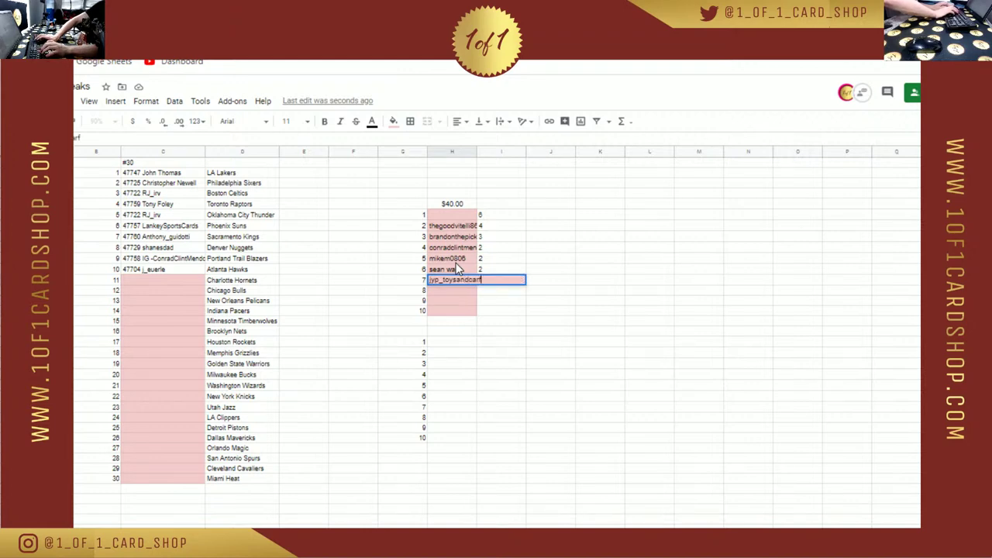
key("BackSpace")
type("ds")
key("Return")
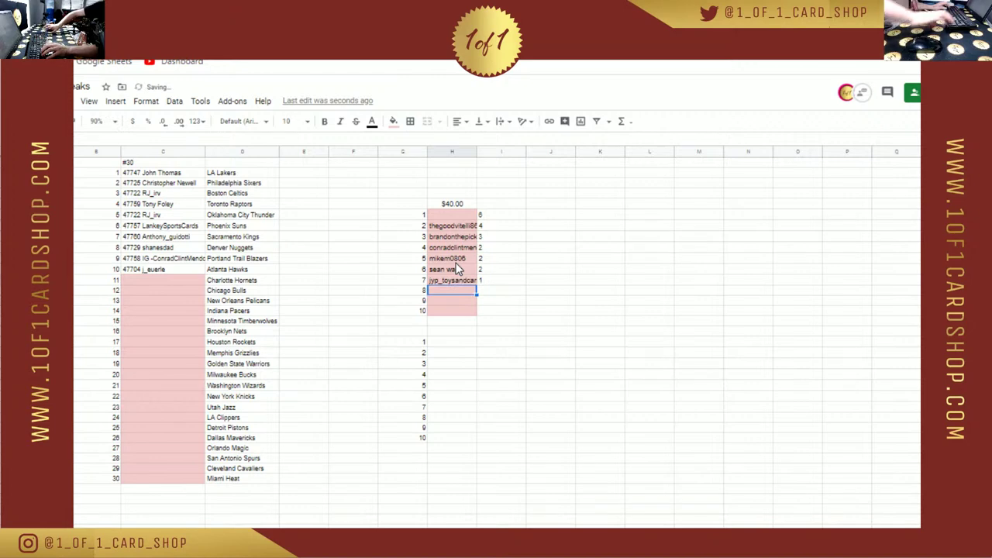
left_click(448, 216)
left_click_drag(448, 220, 452, 264)
- Add the buyer's order number in front of the spot 2 username in H6
left_click(570, 283)
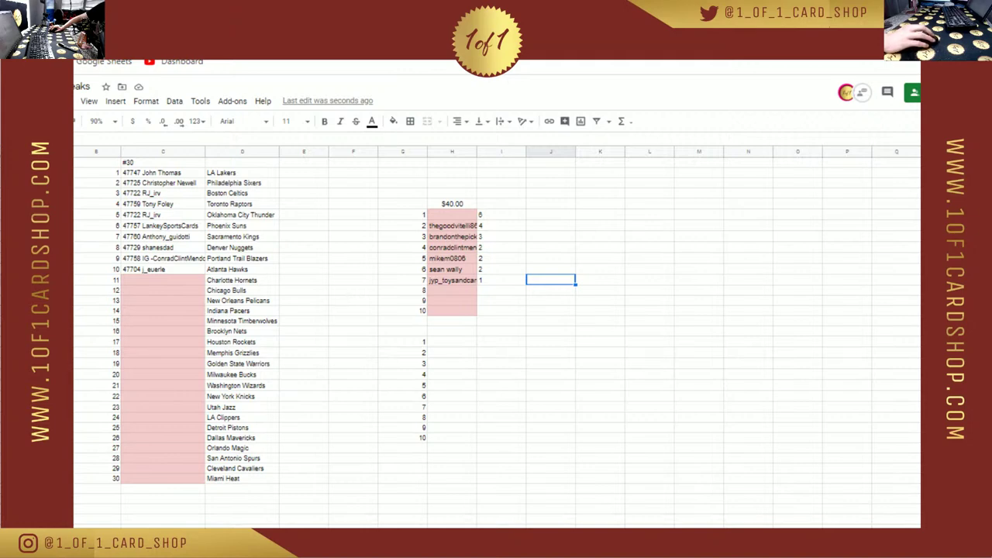
left_click_drag(452, 215, 458, 309)
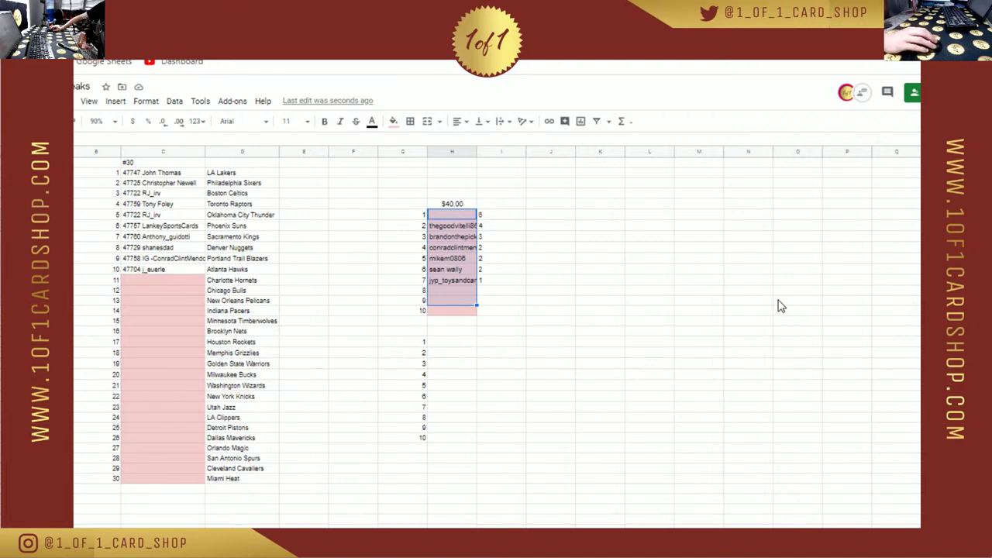
left_click(747, 281)
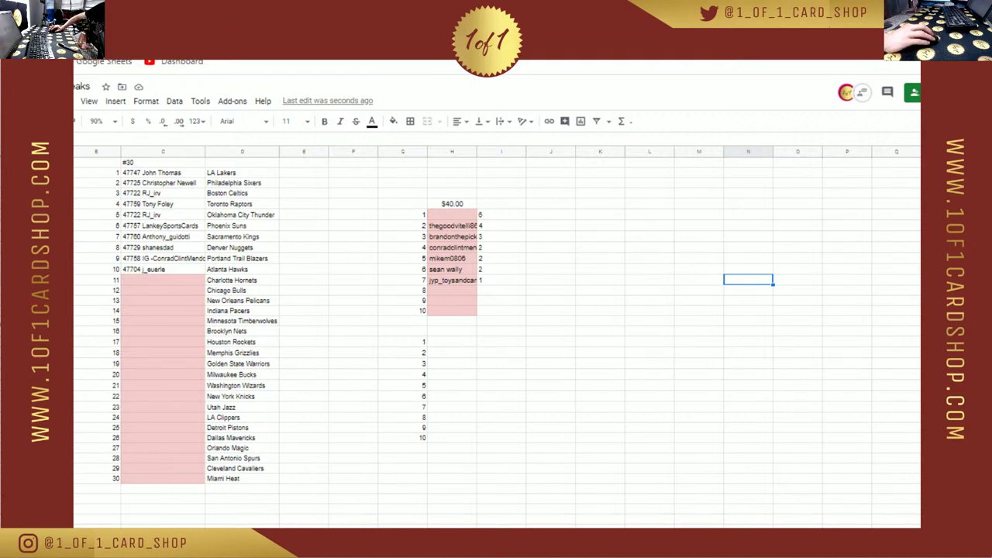
left_click(430, 228)
double_click(430, 227)
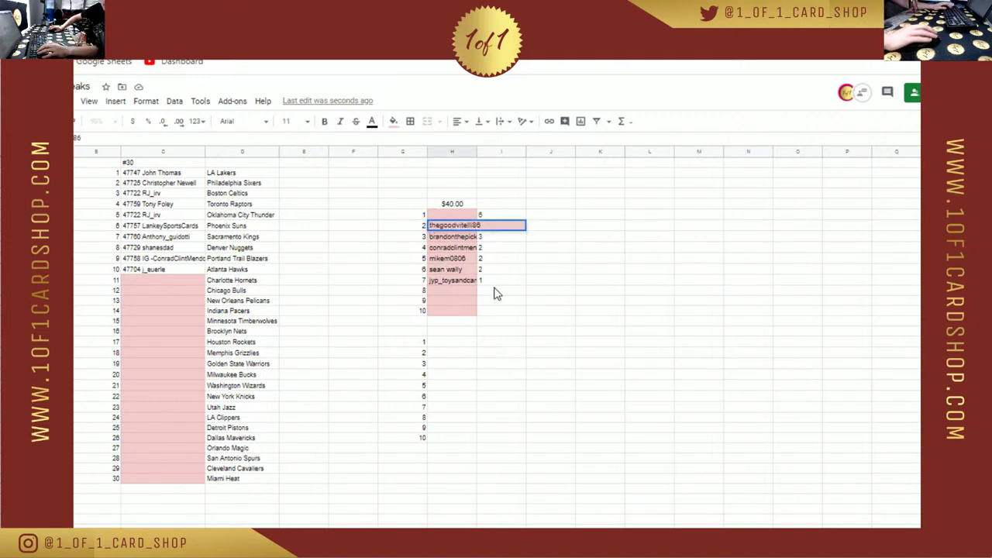
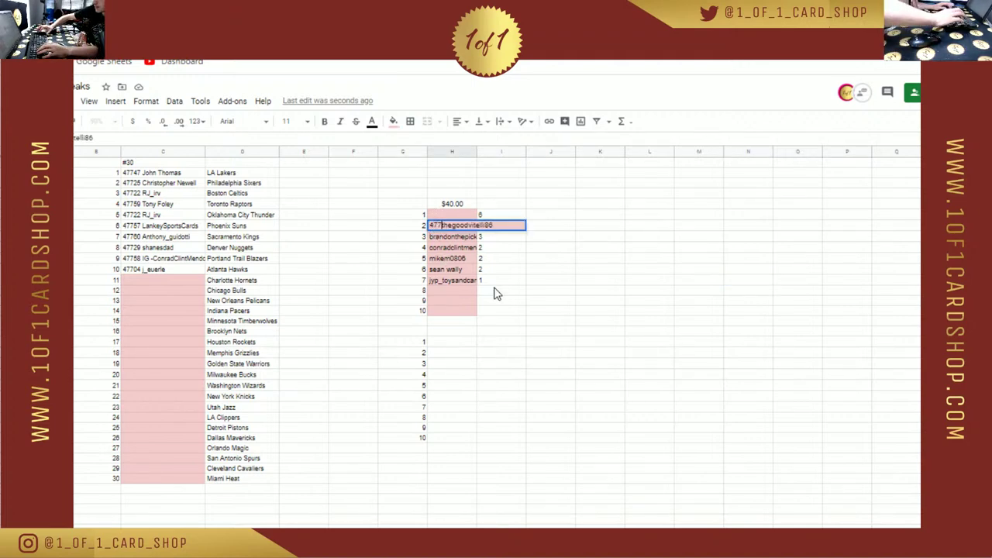
key("Return")
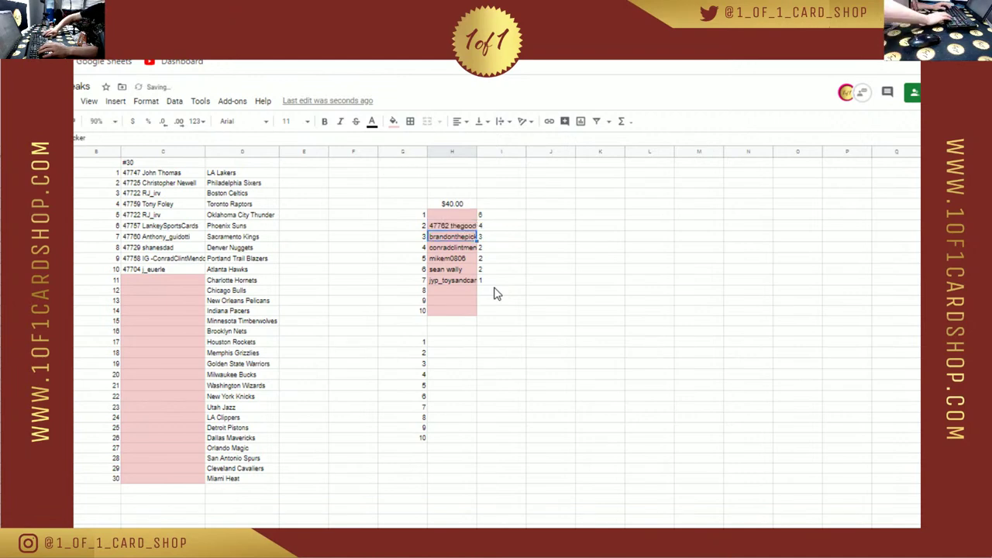
key("Up")
- Re-fill the spot 2 cell pink and enter the spot 8 buyer's username in the $40 list
left_click(393, 121)
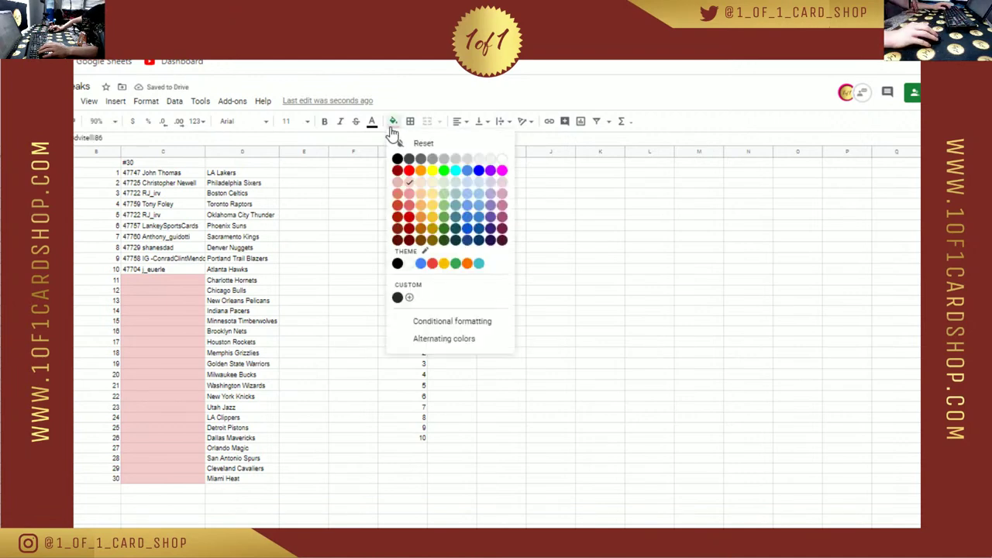
left_click(430, 194)
left_click(460, 334)
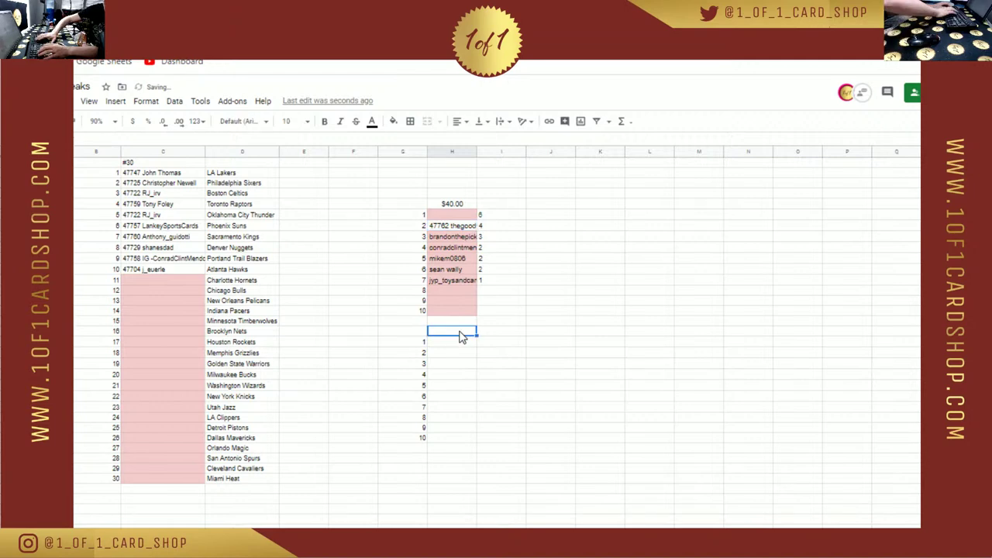
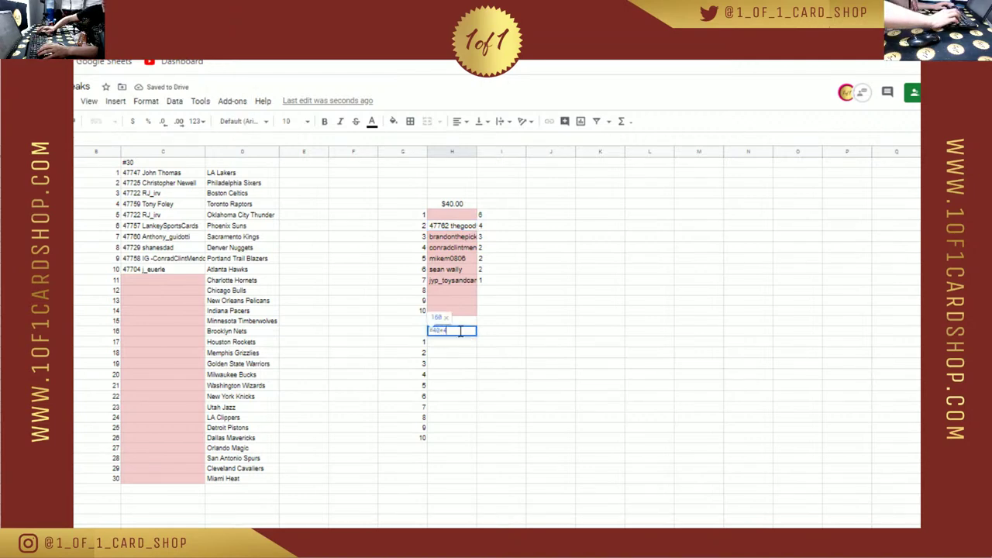
key("Return")
key("Up")
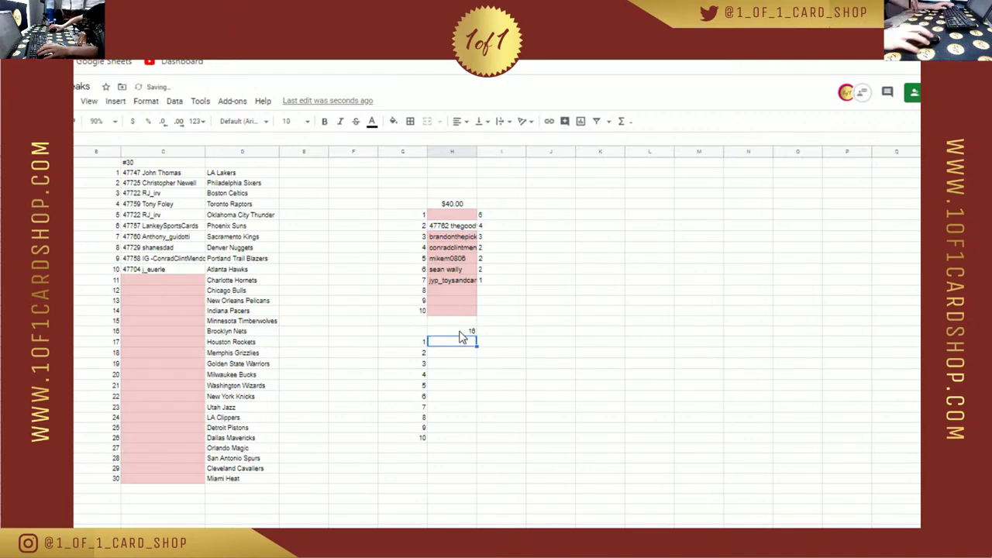
key("Up")
key("Up")
key("Up")
key("Up")
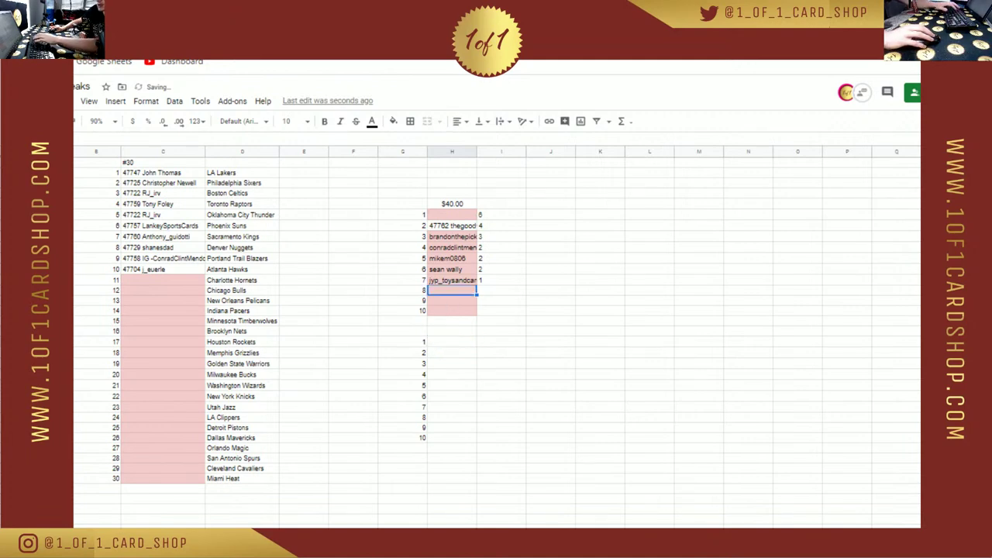
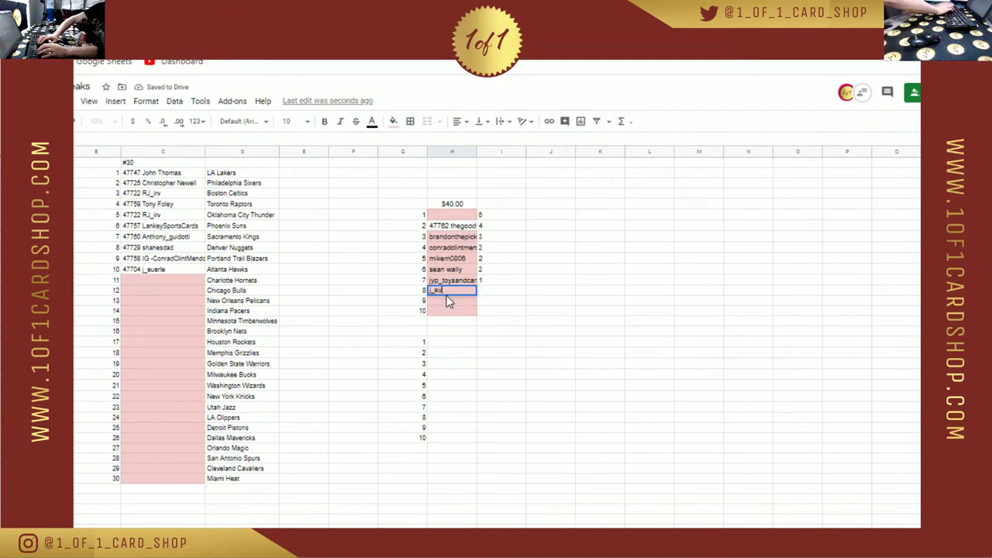
key("Return")
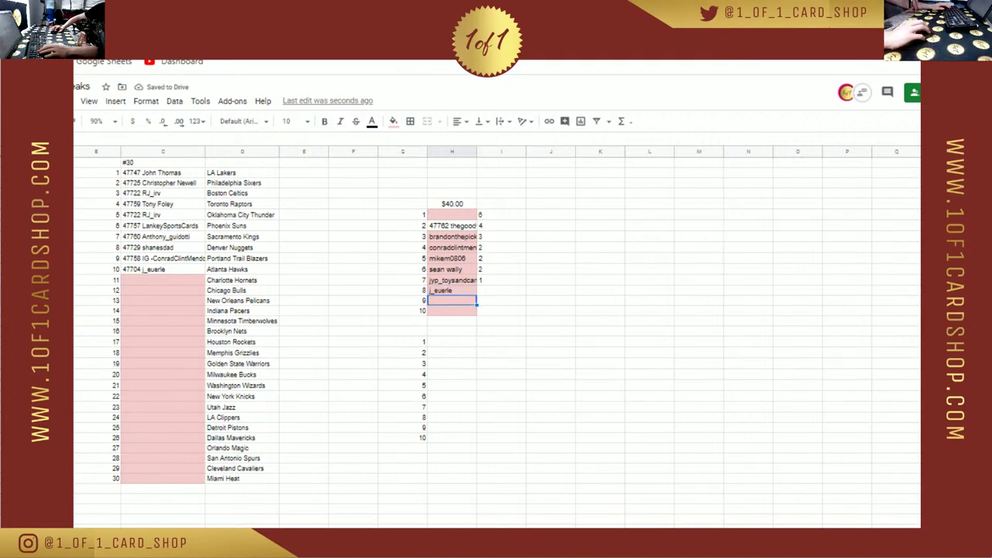
- Add a centred $12.00 price heading in H16 for the new list
double_click(431, 259)
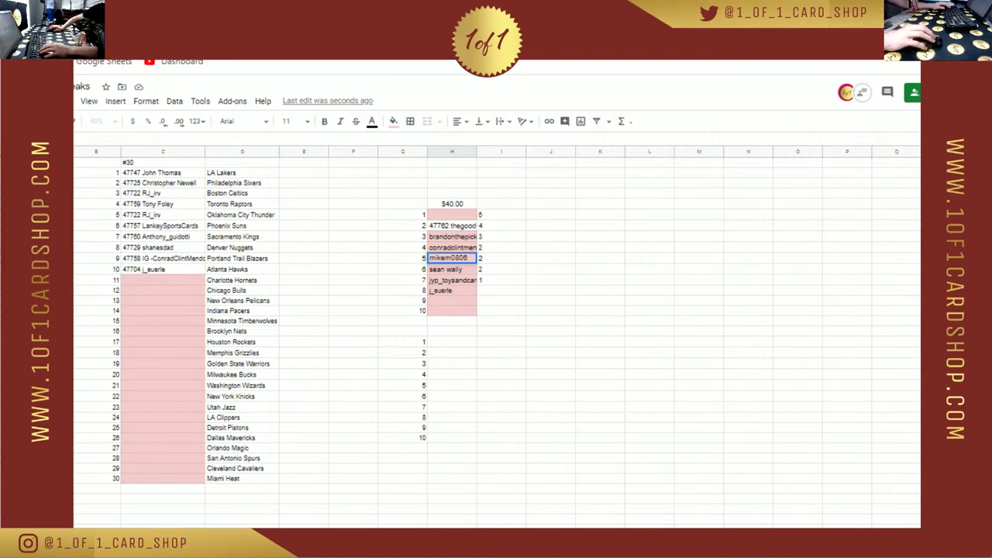
left_click(458, 342)
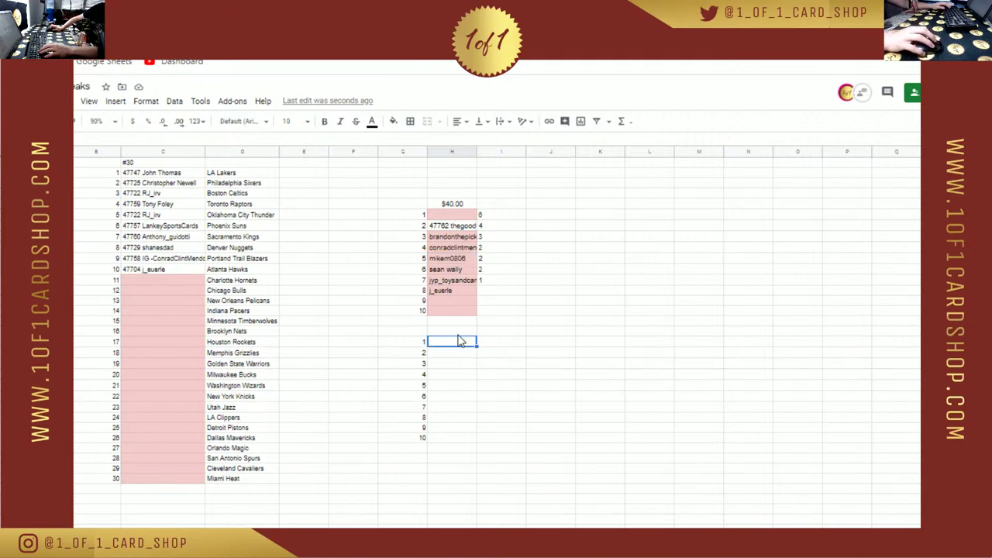
left_click(458, 333)
type("12")
key("Return")
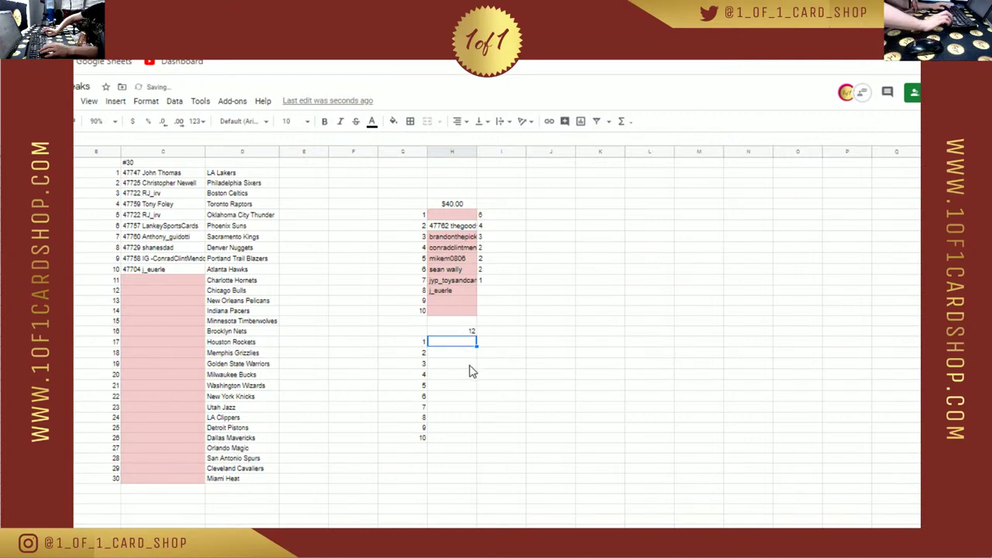
key("Up")
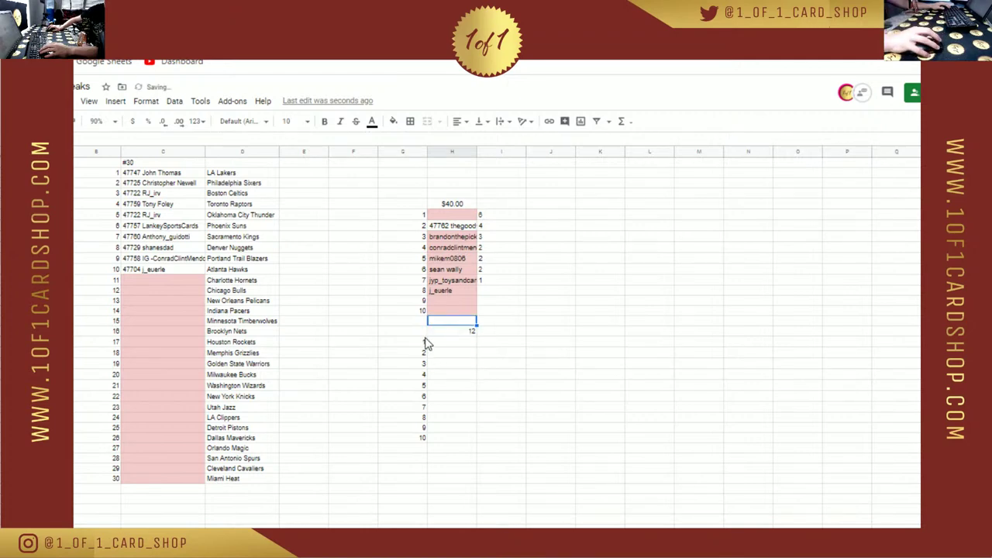
left_click(464, 122)
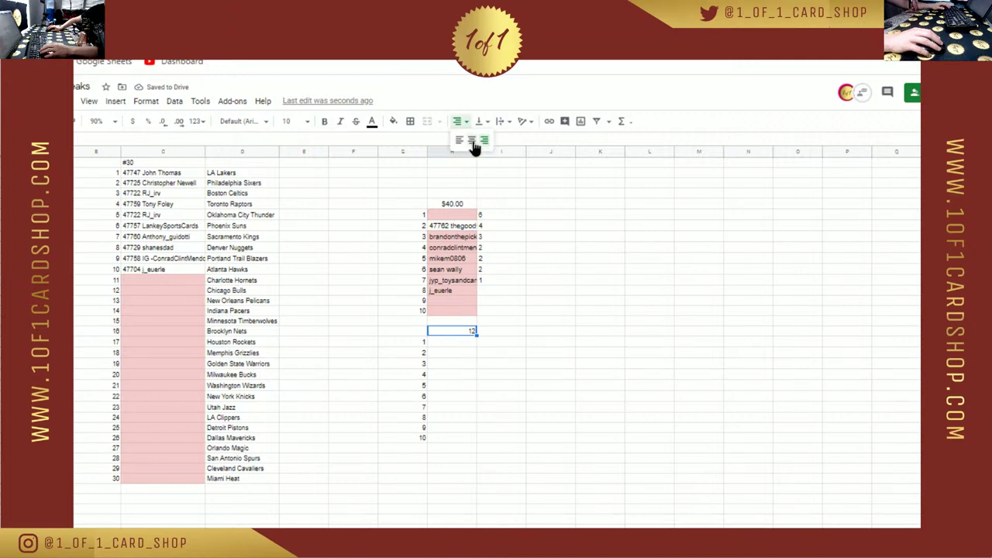
left_click(468, 138)
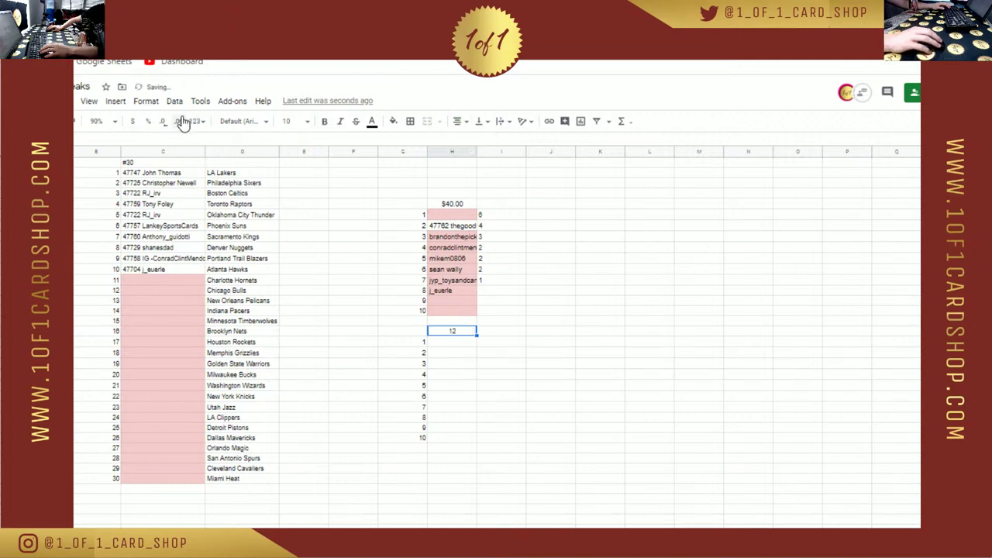
left_click(132, 121)
- Shade the ten new spots H17:H26 light pink
left_click_drag(452, 342, 442, 443)
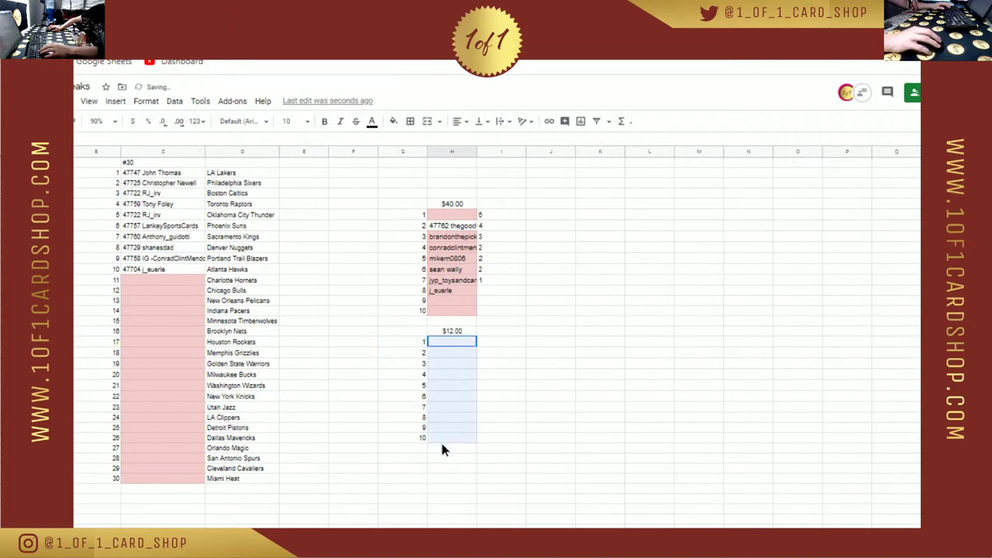
left_click(393, 121)
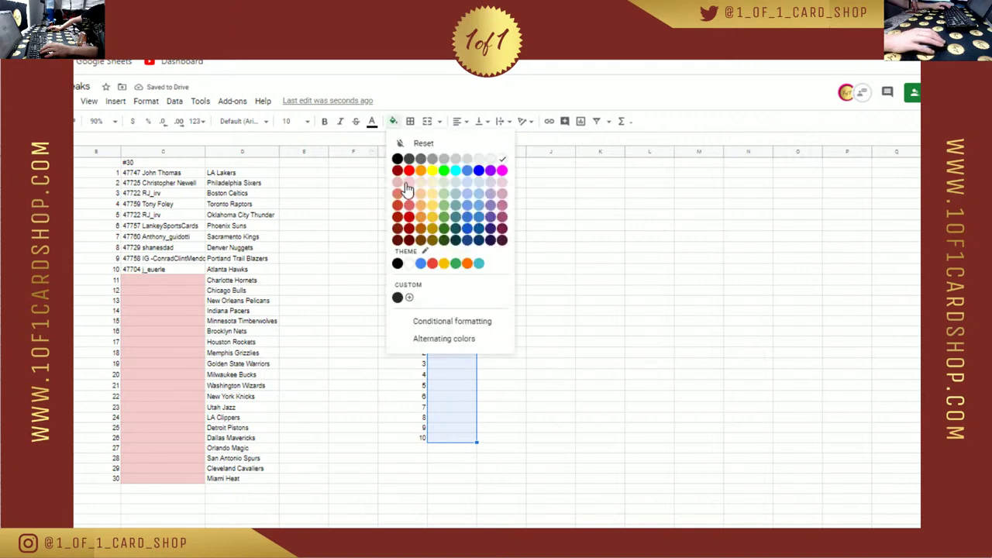
left_click(406, 190)
left_click(504, 342)
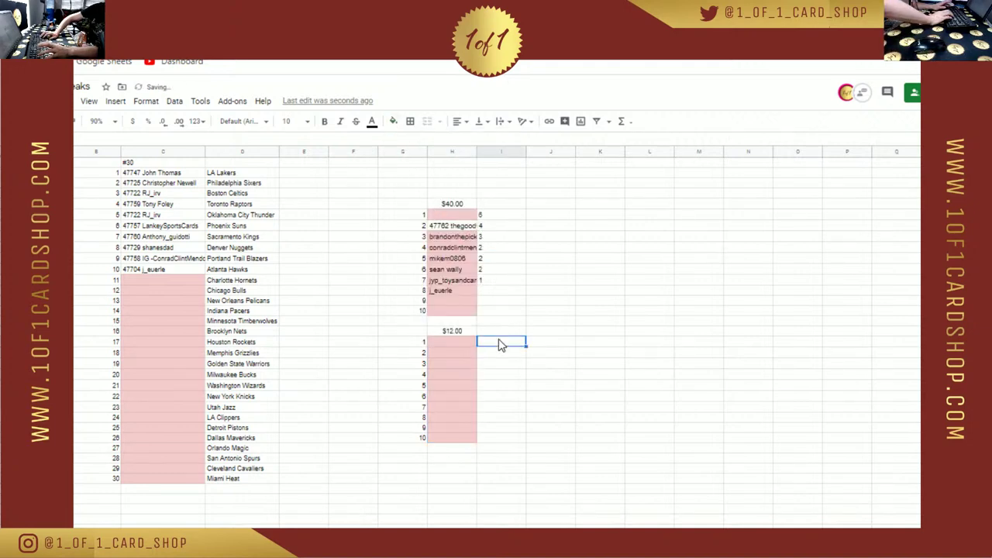
- Mark three consecutive spots in the lower list with W
type("W")
key("Return")
type("W")
key("Return")
type("W")
key("Return")
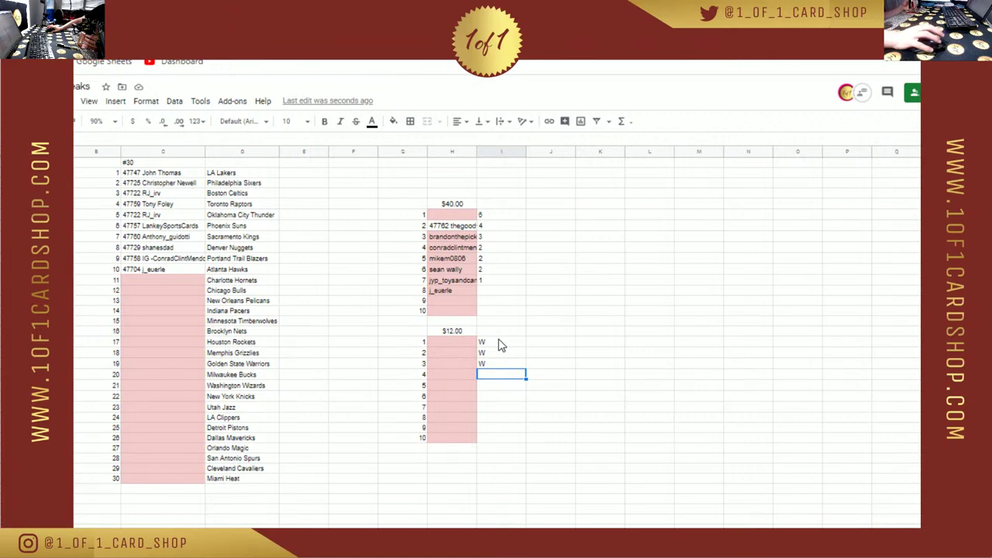
scroll(500, 310, "down", 3)
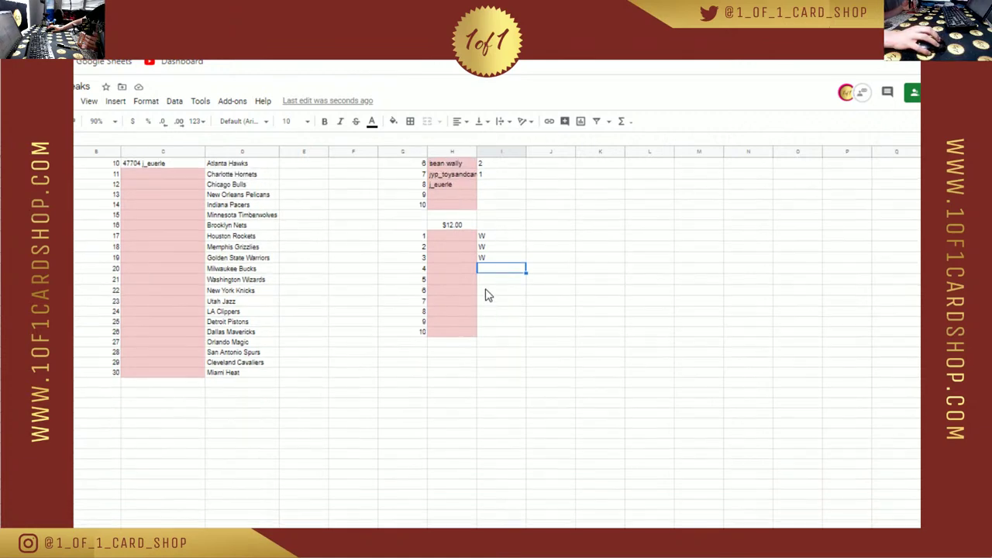
scroll(487, 295, "up", 1)
left_click(465, 273)
scroll(472, 268, "up", 2)
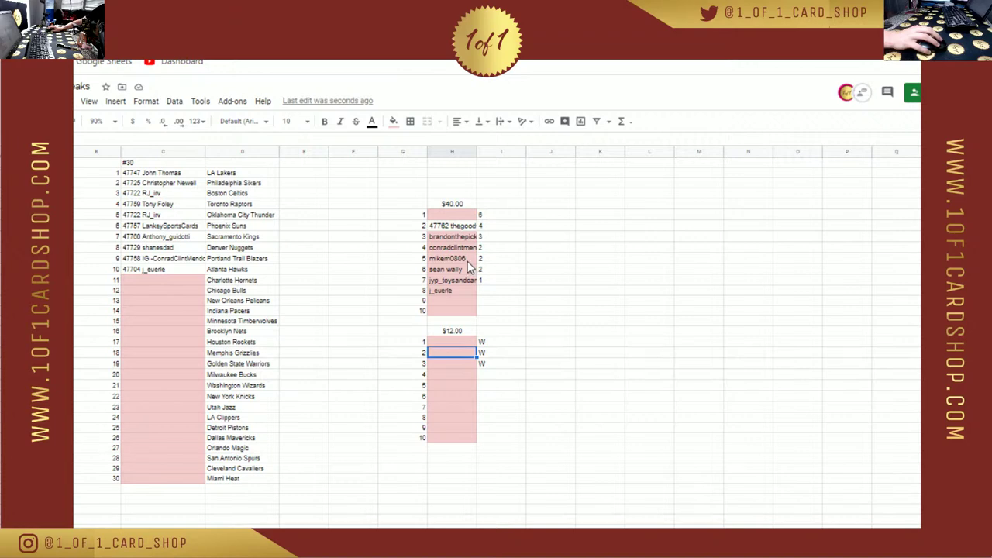
- Enter the slot 9 buyer's username in H13 and delete the $12.00 heading below
left_click(459, 299)
type("chamelon")
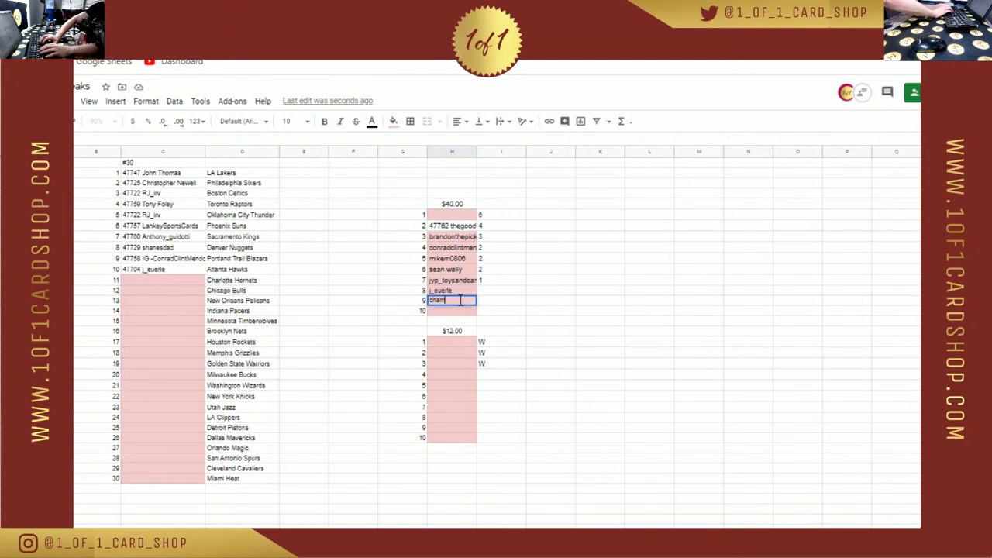
key("Return")
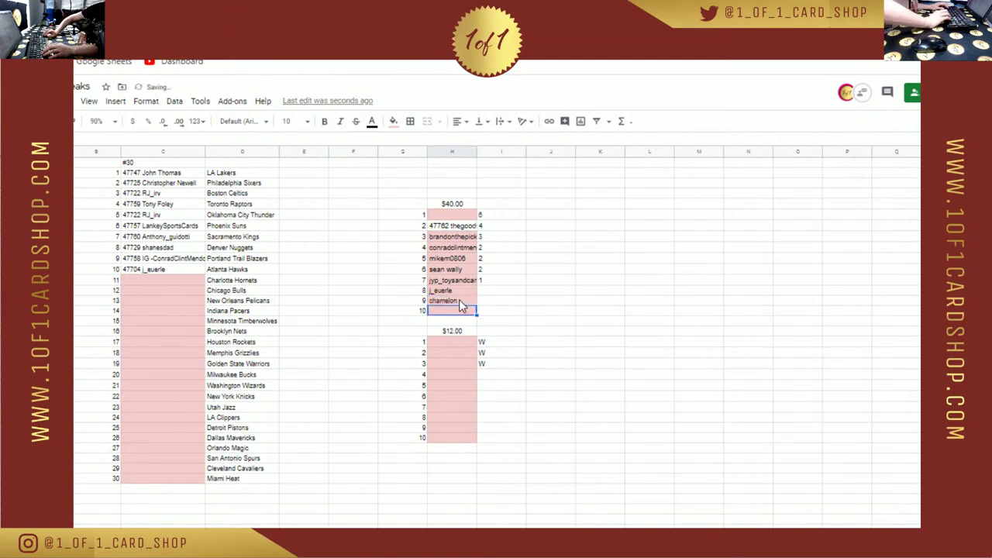
key("Down")
key("Down")
key("Delete")
key("Down")
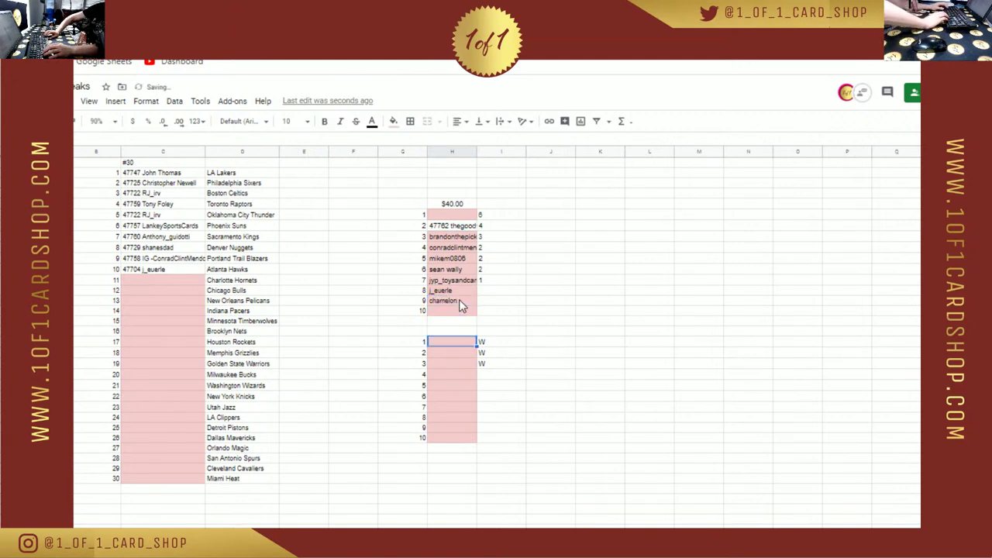
key("Down")
key("Down")
key("Right")
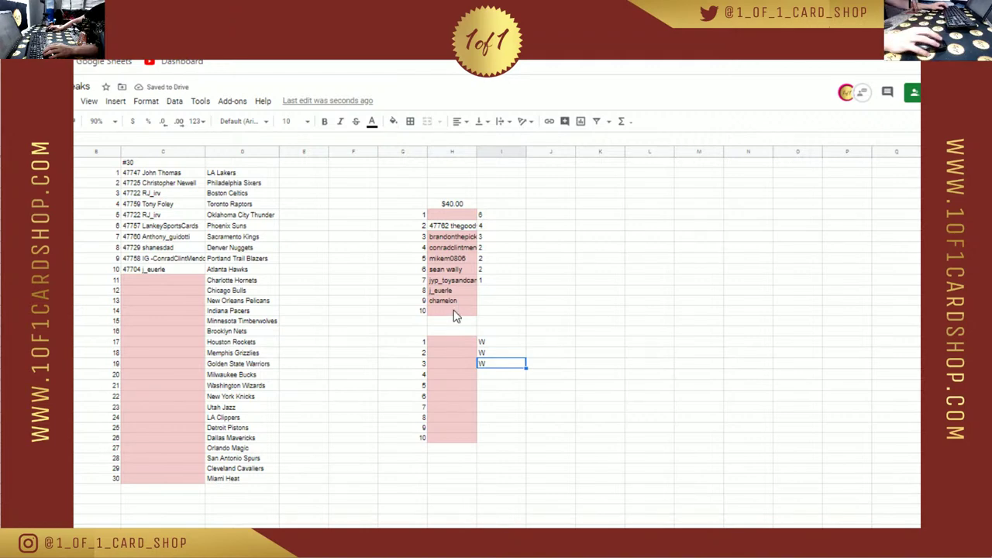
- Delete the contents of G16:J31 and reset its fill to remove the pink
left_click_drag(413, 335, 550, 486)
key("Delete")
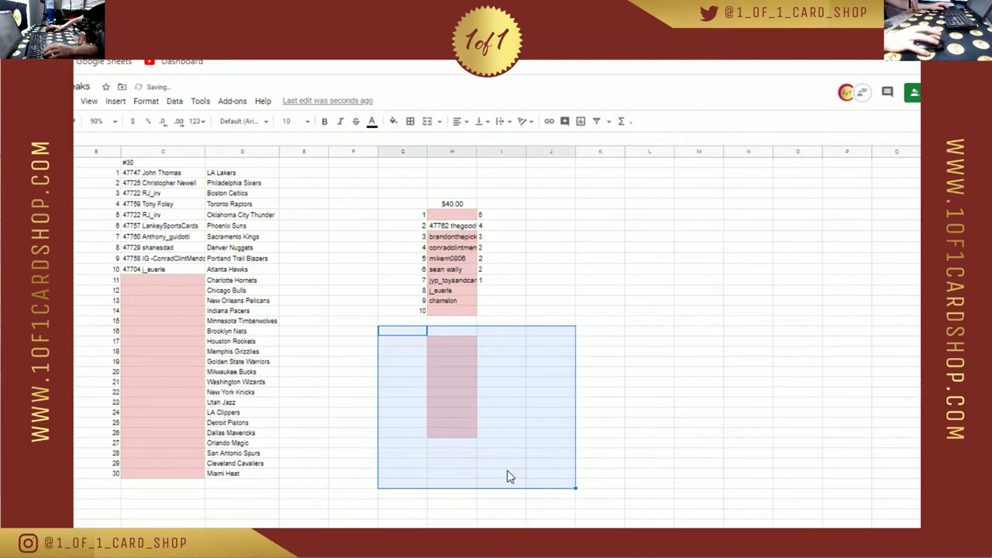
left_click(393, 121)
left_click(502, 158)
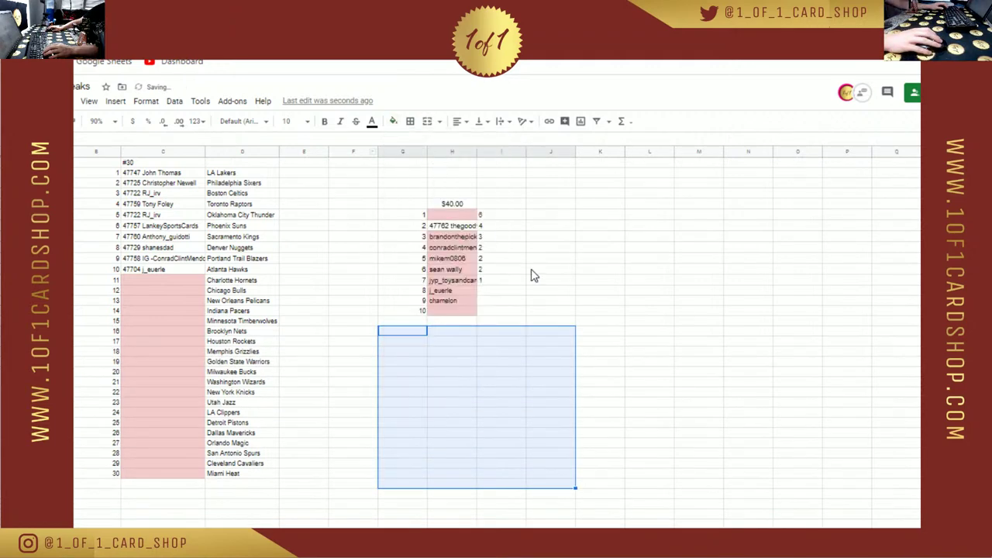
left_click(587, 311)
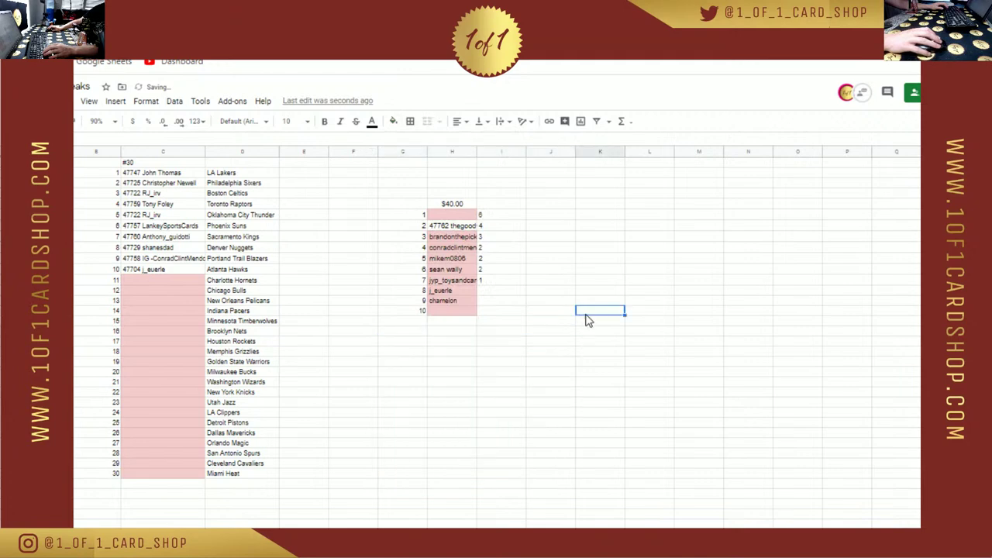
left_click(455, 216)
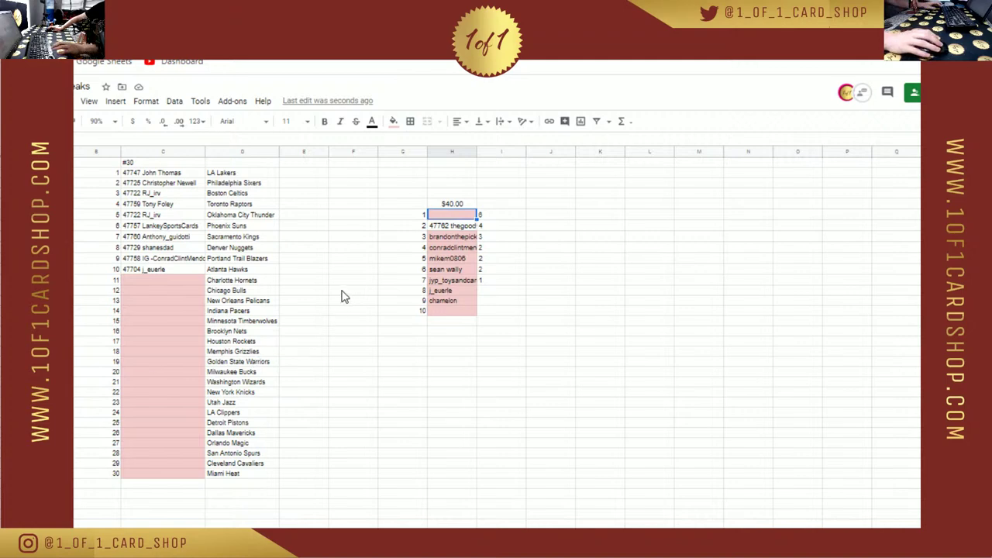
- Reset the slot 4 cell's fill and put its order number before the buyer handle
left_click(445, 271)
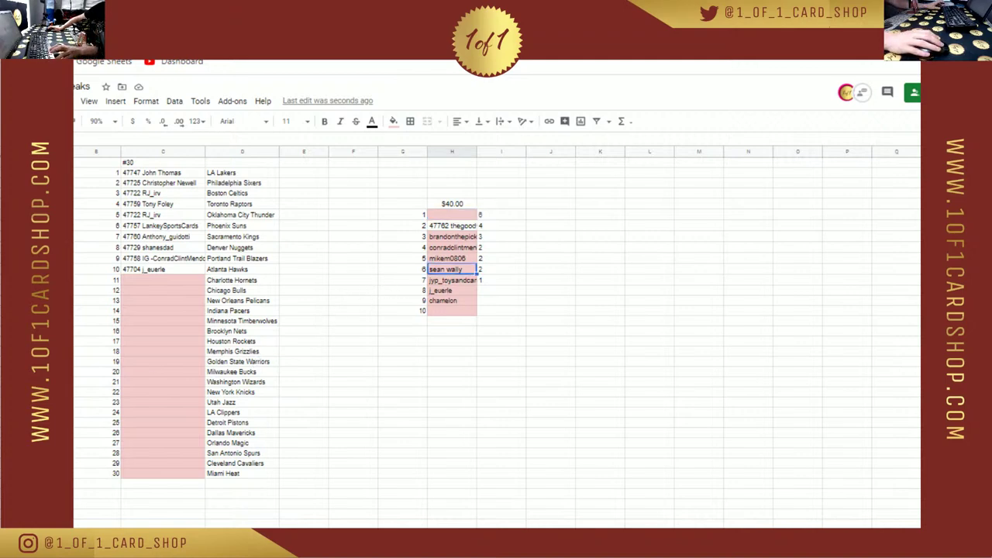
left_click(466, 245)
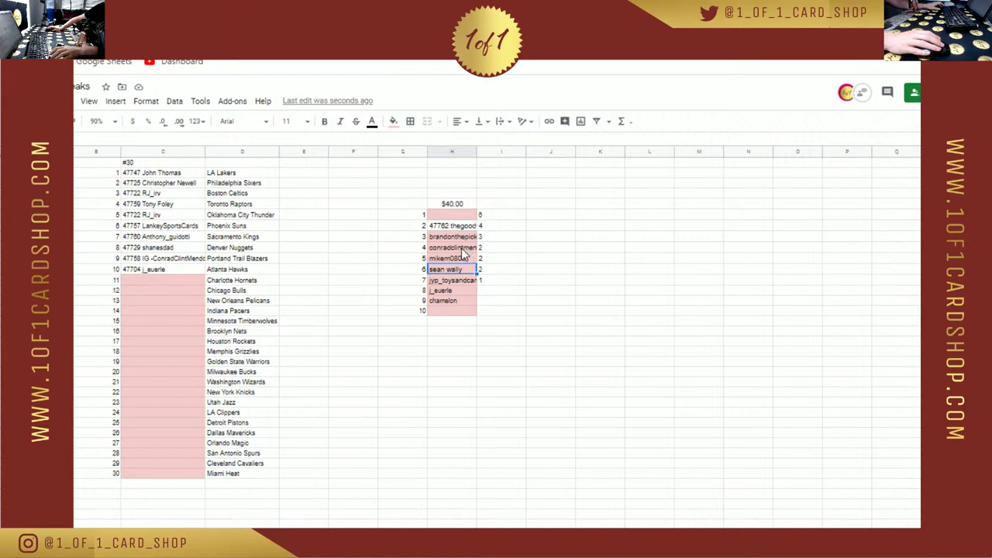
left_click(393, 121)
left_click(399, 145)
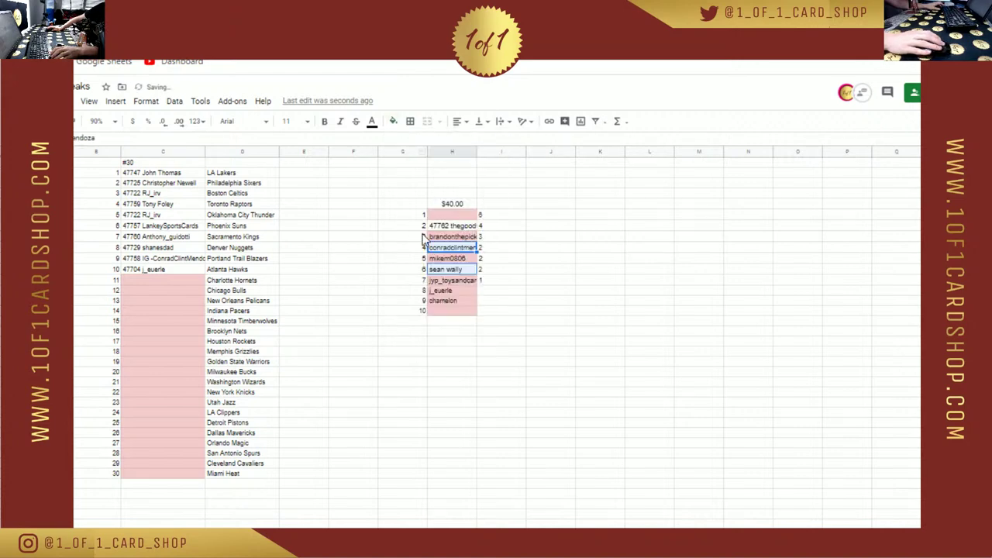
double_click(432, 247)
double_click(431, 246)
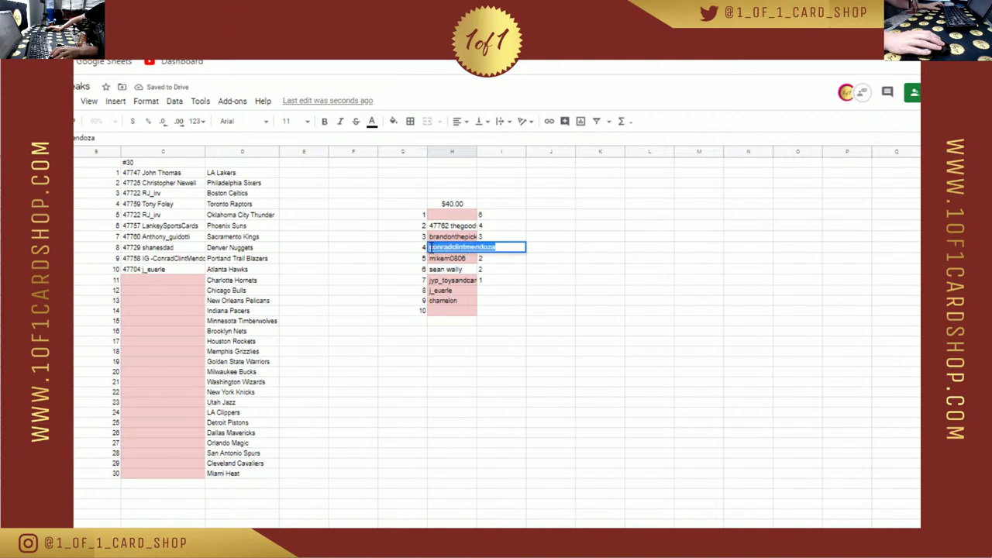
key("Escape")
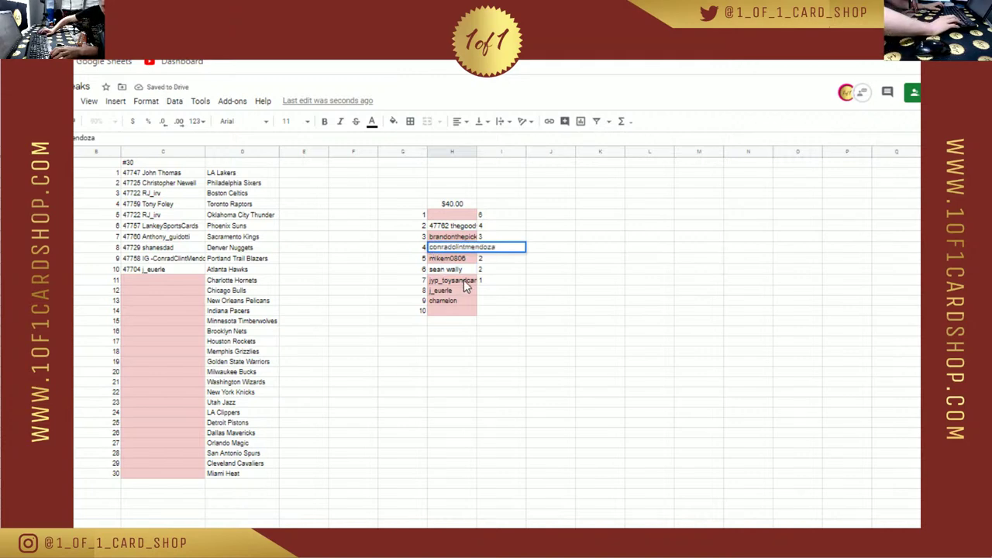
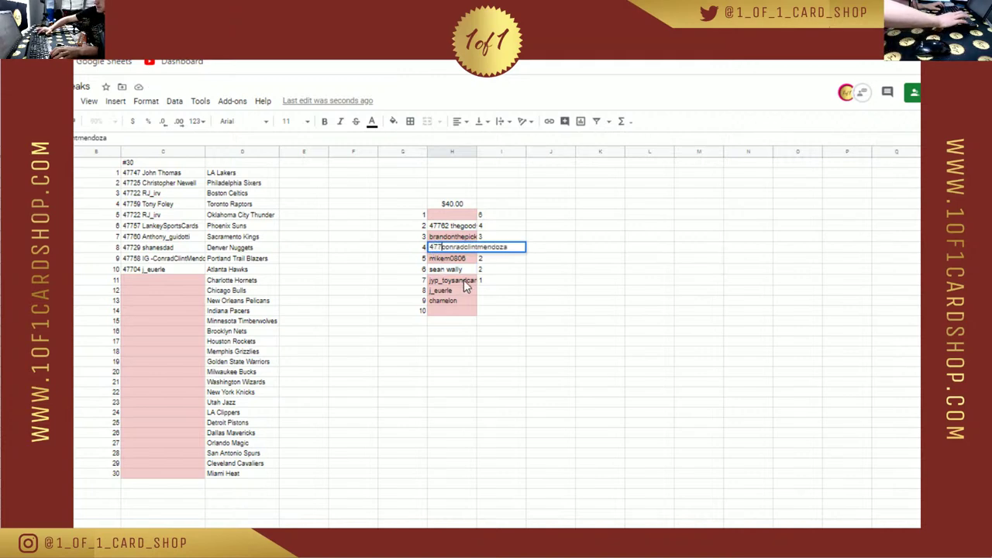
key("Return")
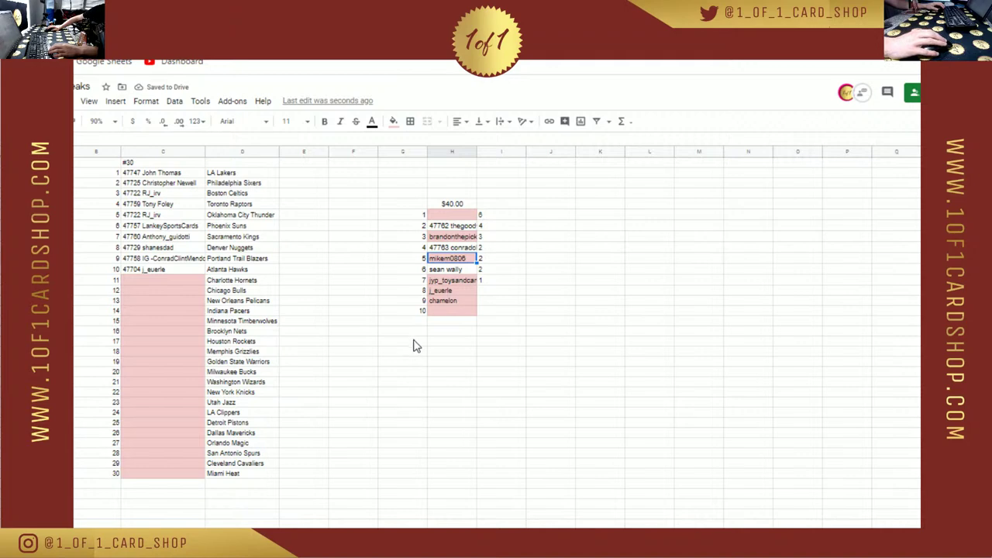
- Put the order number before the slot 5 buyer handle and reset its fill
double_click(447, 260)
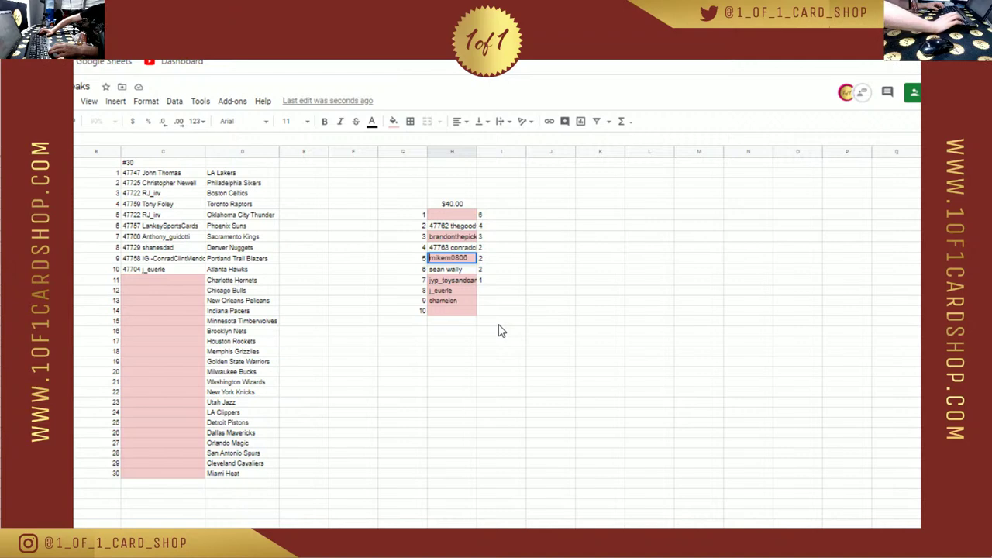
key("Return")
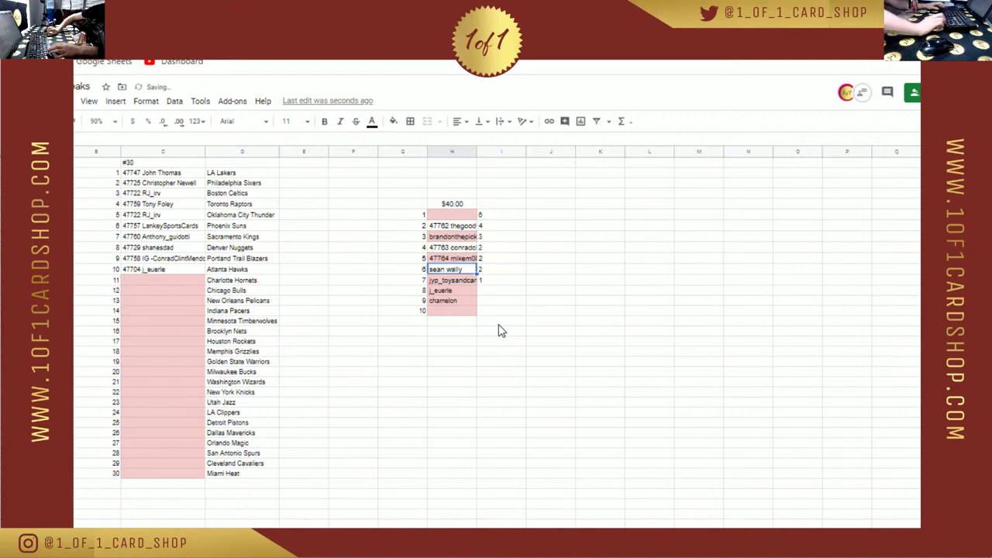
key("Up")
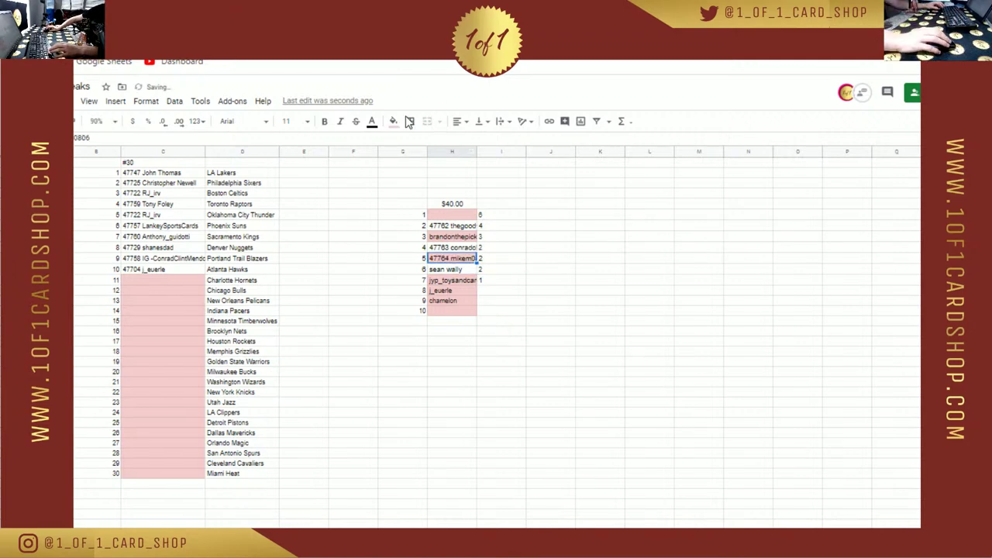
left_click(393, 125)
left_click(498, 222)
left_click(554, 250)
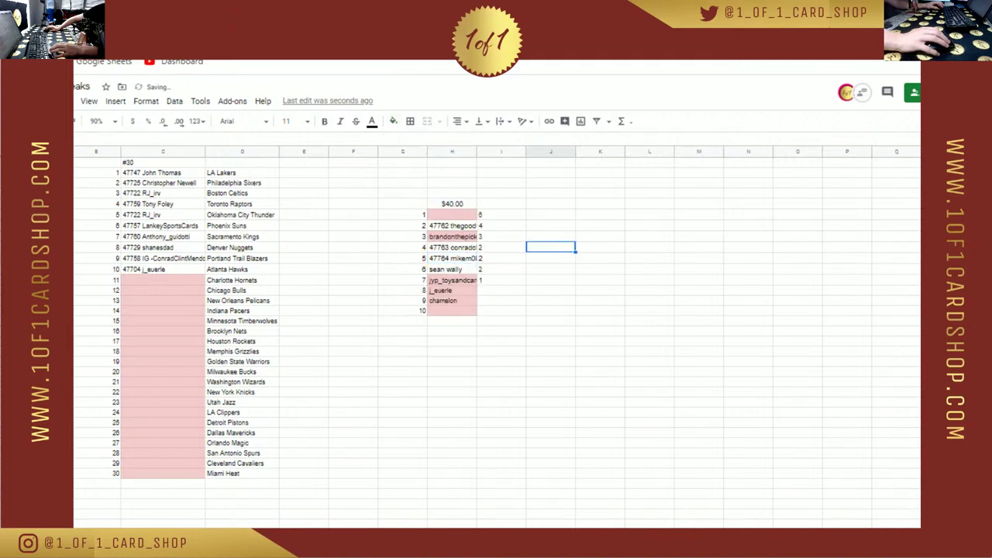
- Reset the fill on the slot 8 buyer cell in column H
left_click_drag(452, 204, 482, 284)
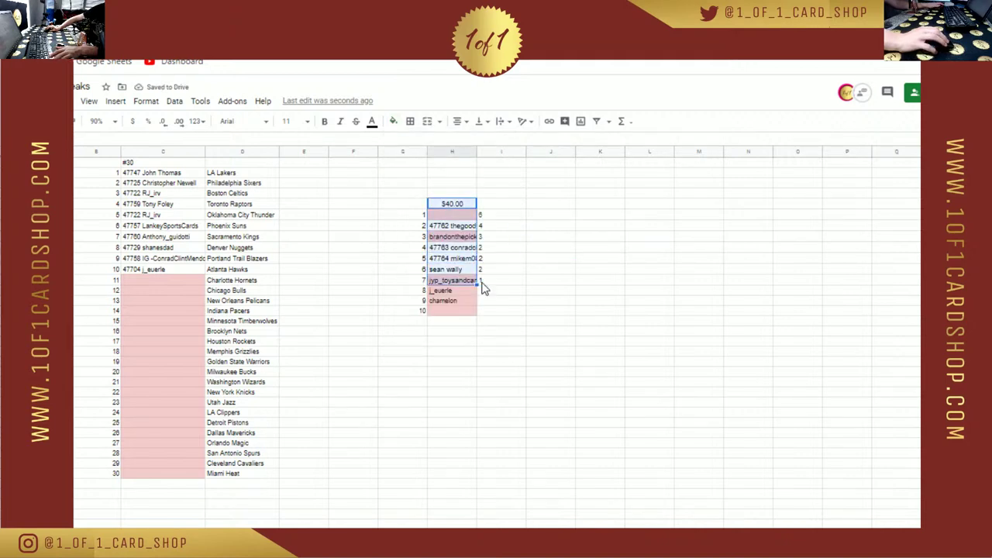
left_click(705, 242)
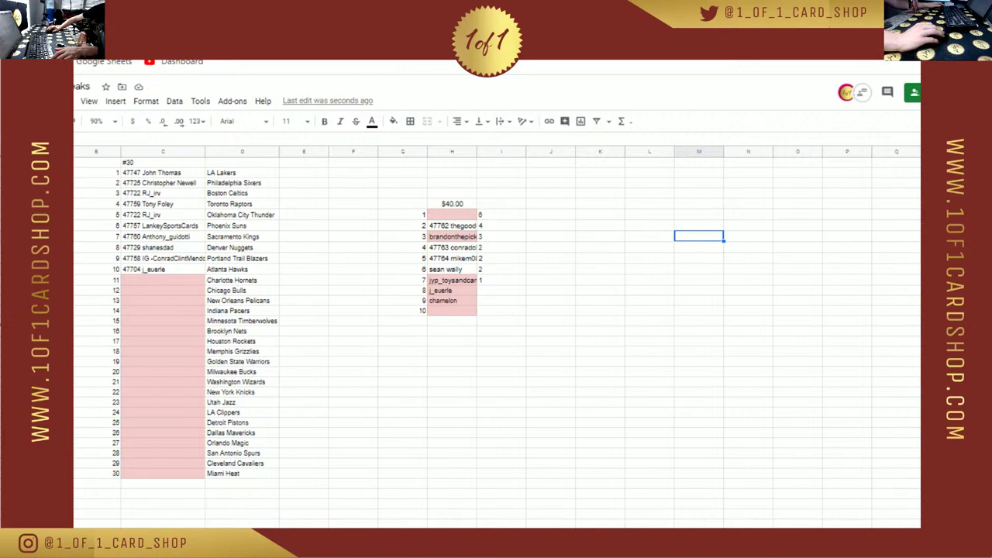
left_click_drag(419, 226, 417, 307)
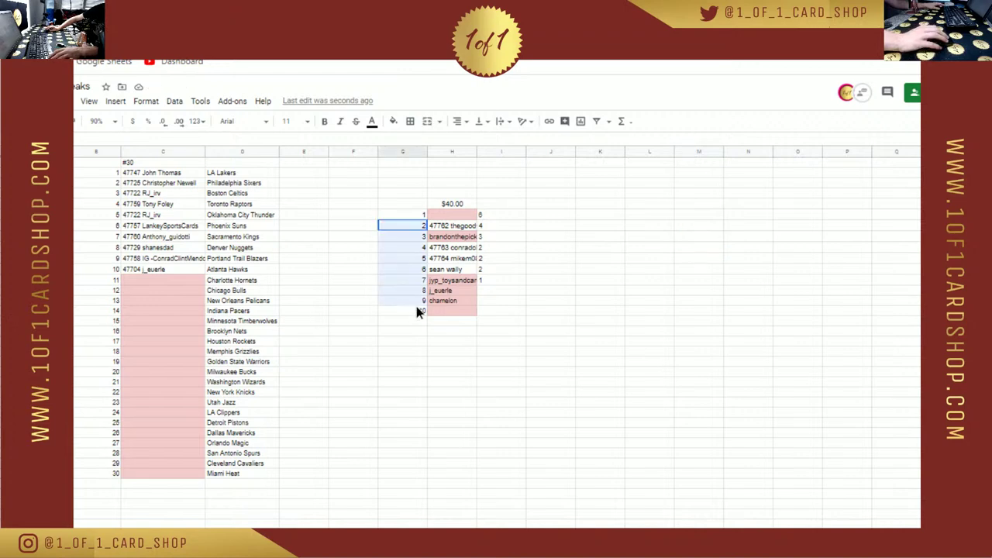
left_click_drag(421, 215, 390, 316)
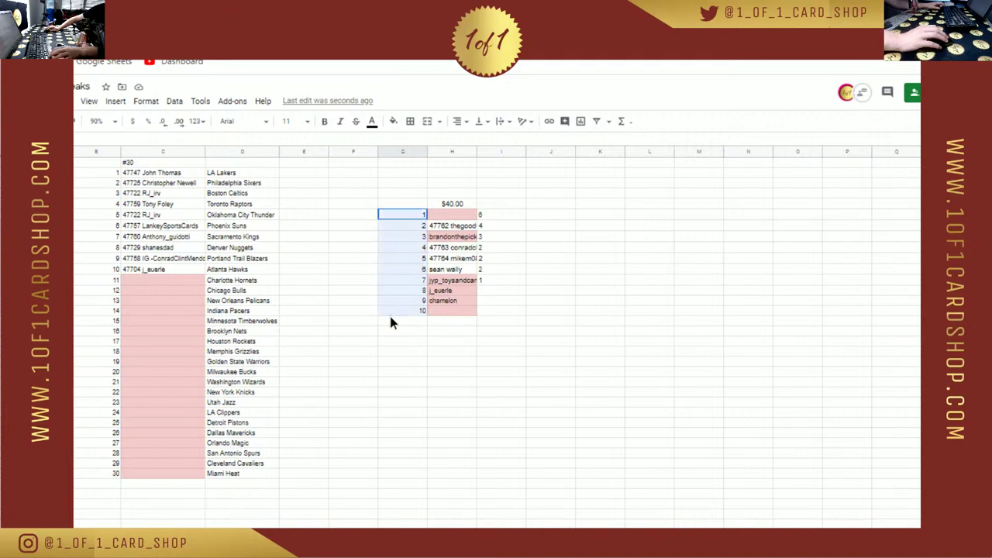
left_click(465, 293)
left_click(393, 121)
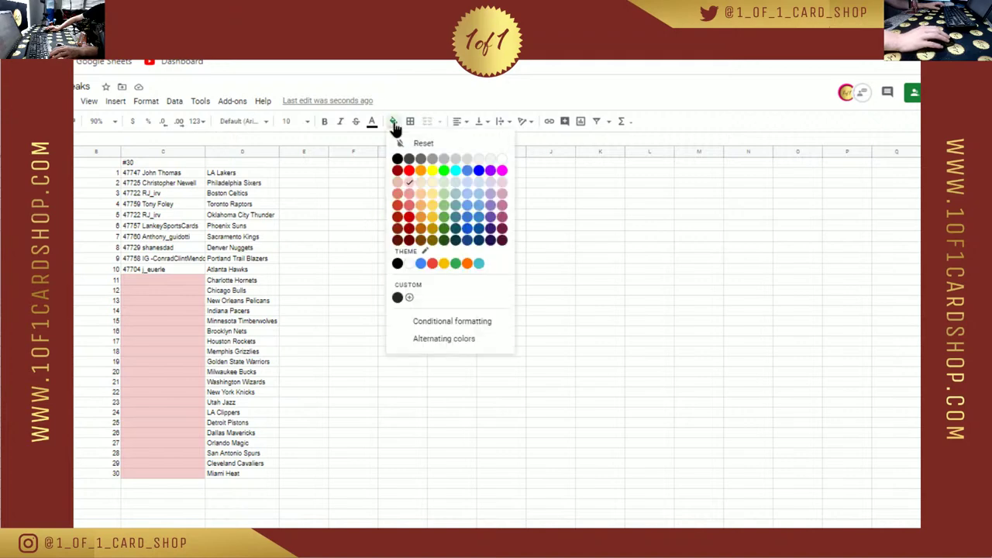
left_click(409, 140)
left_click(403, 166)
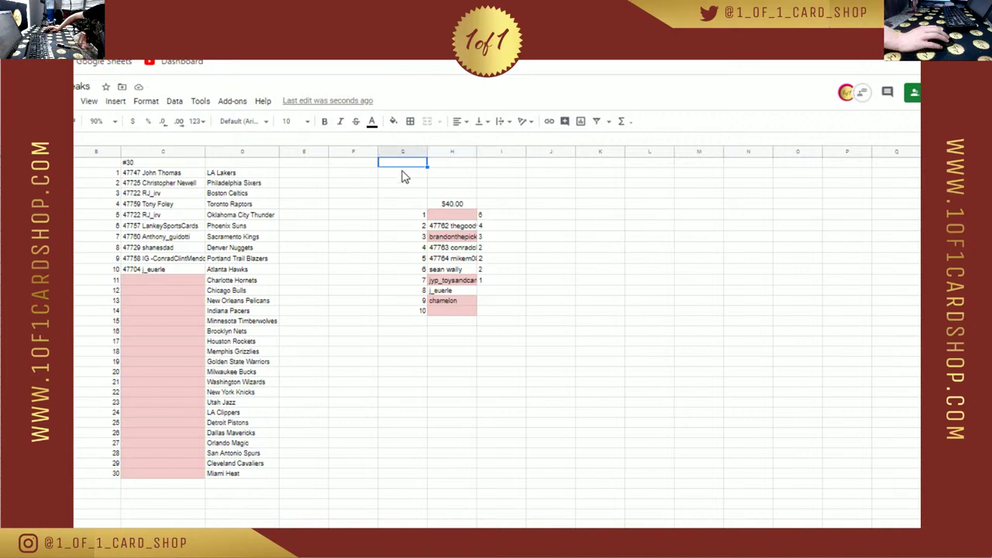
left_click_drag(467, 223, 457, 272)
left_click(522, 283)
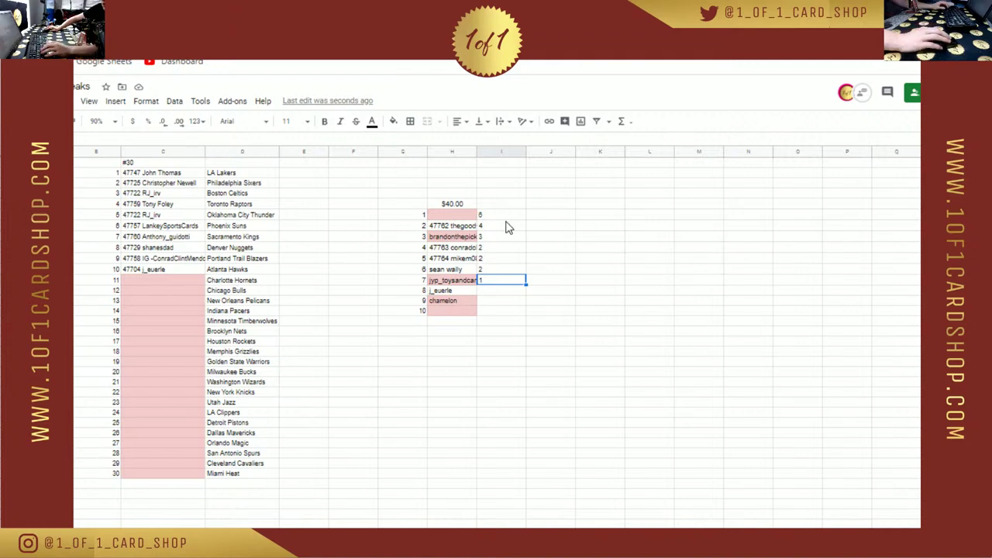
- Enter the slot 1 buyer's handle and copy it in as the tenth list entry
left_click(452, 215)
type("crack")
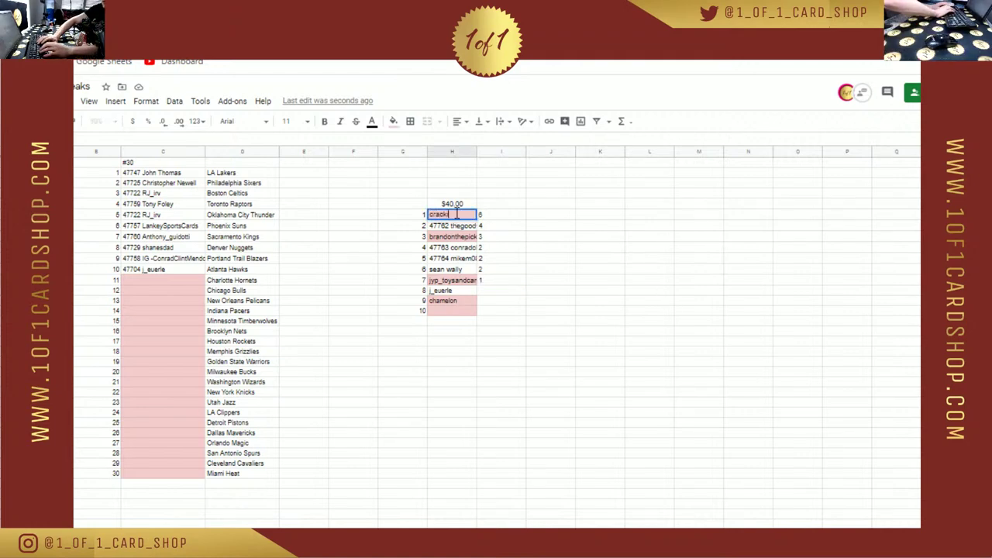
type("ingjacks")
key("Return")
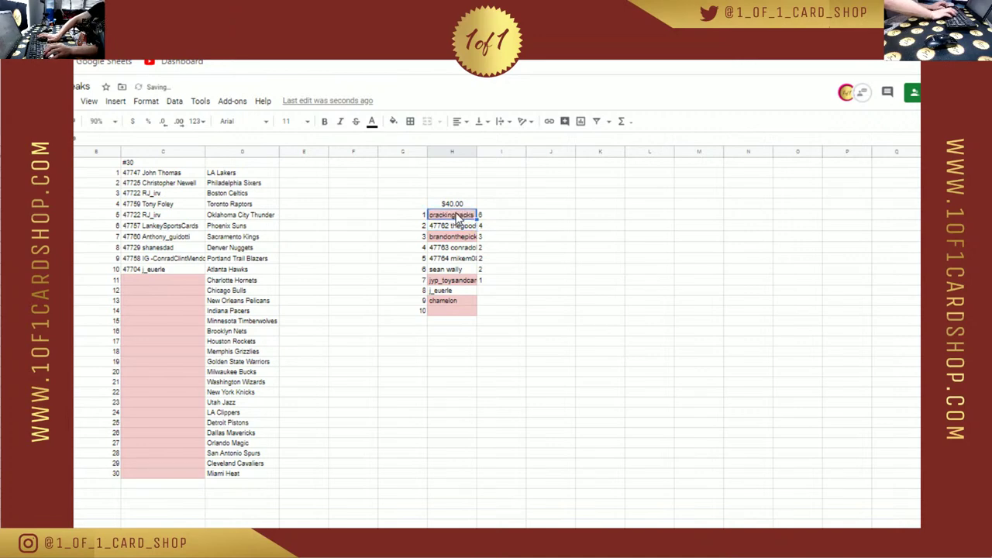
key("ctrl+c")
key("Down")
key("Down")
key("Down")
key("Down")
key("Down")
key("Down")
key("Down")
key("Down")
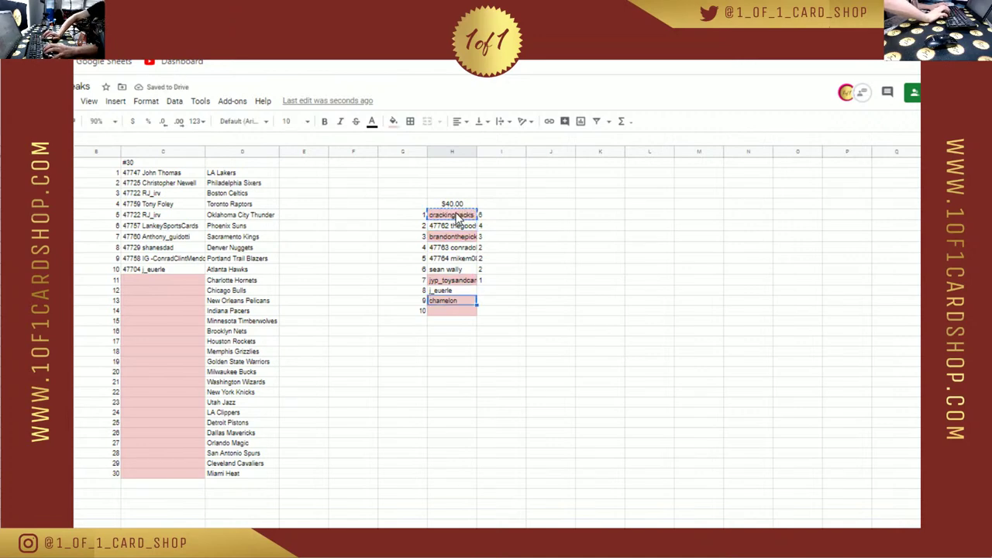
key("ctrl+v")
key("ctrl+z")
key("ctrl+Down")
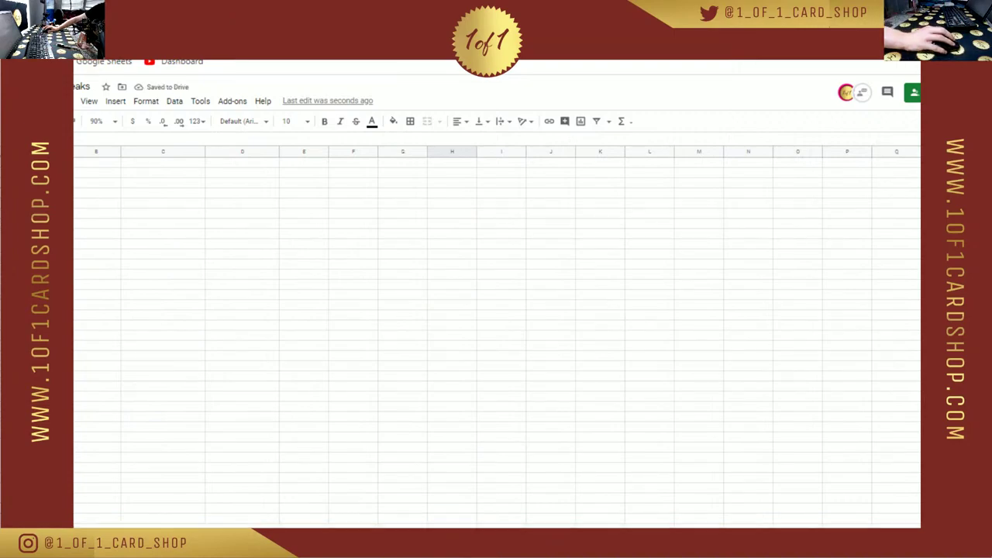
scroll(598, 255, "up", 15)
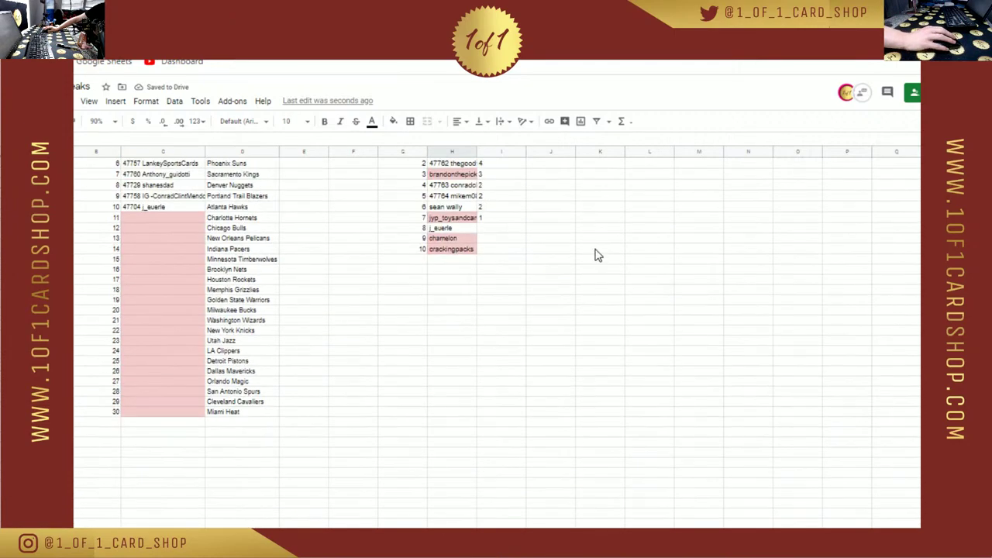
scroll(598, 256, "up", 3)
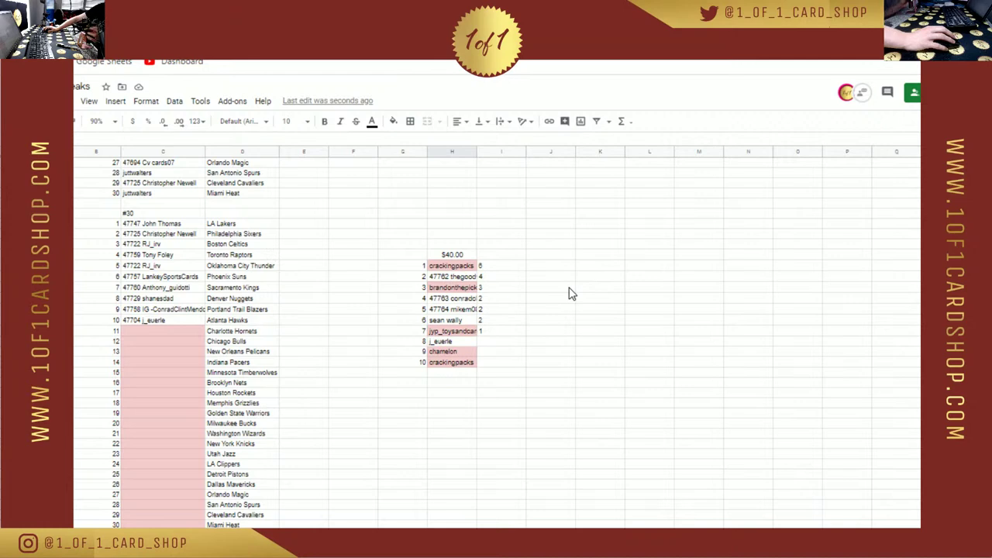
scroll(580, 283, "down", 2)
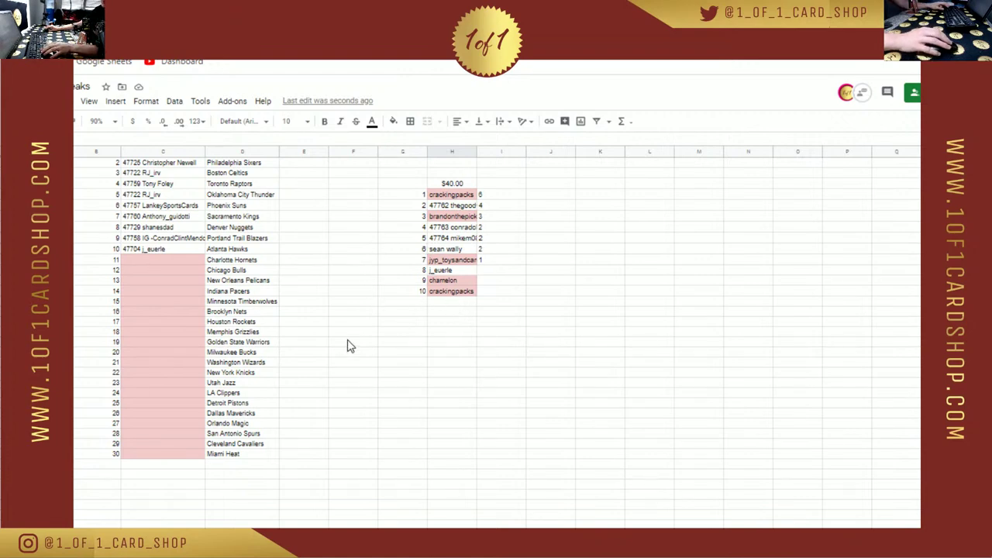
- Prefix the slot 7 buyer with order number and reset the slot 1 entry's fill
double_click(434, 259)
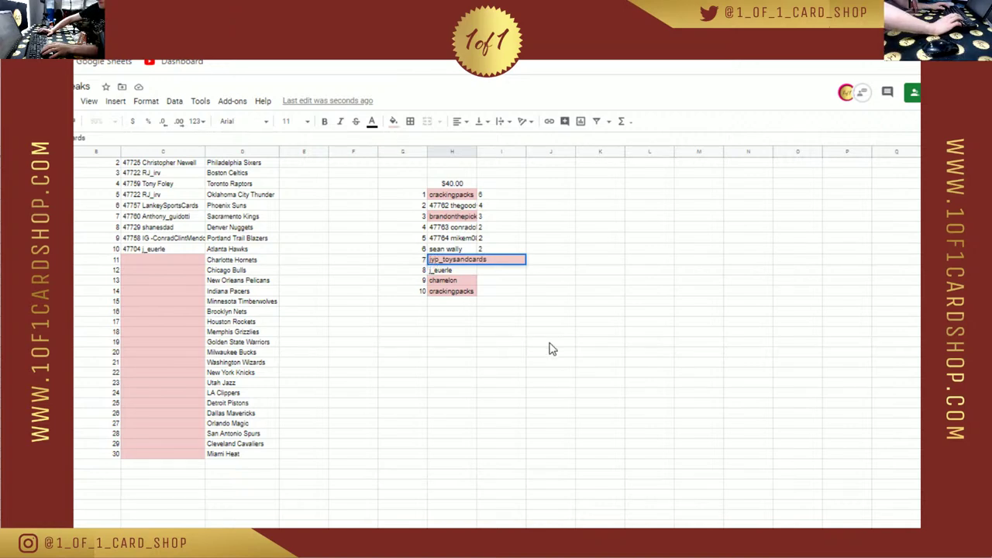
key("Return")
key("Up")
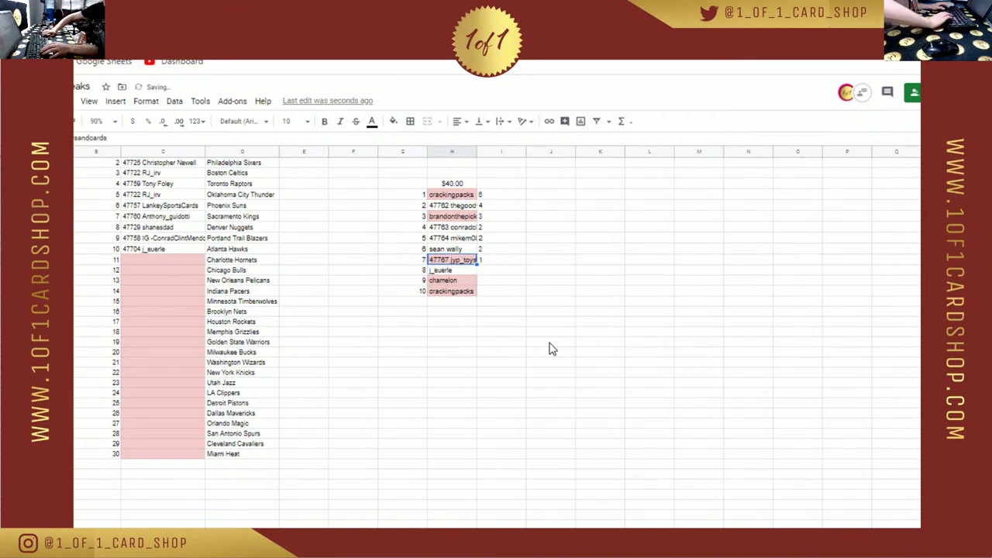
left_click(451, 218)
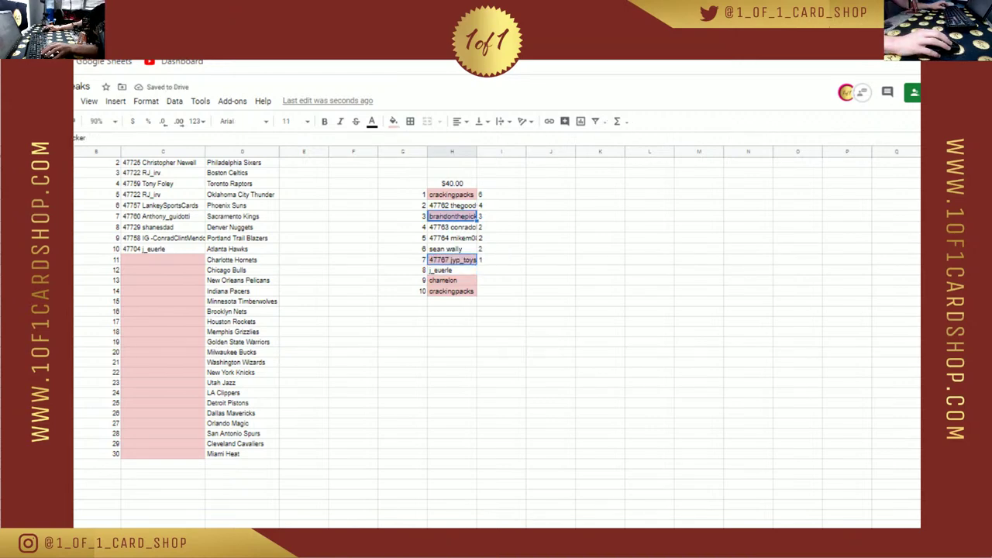
left_click(393, 123)
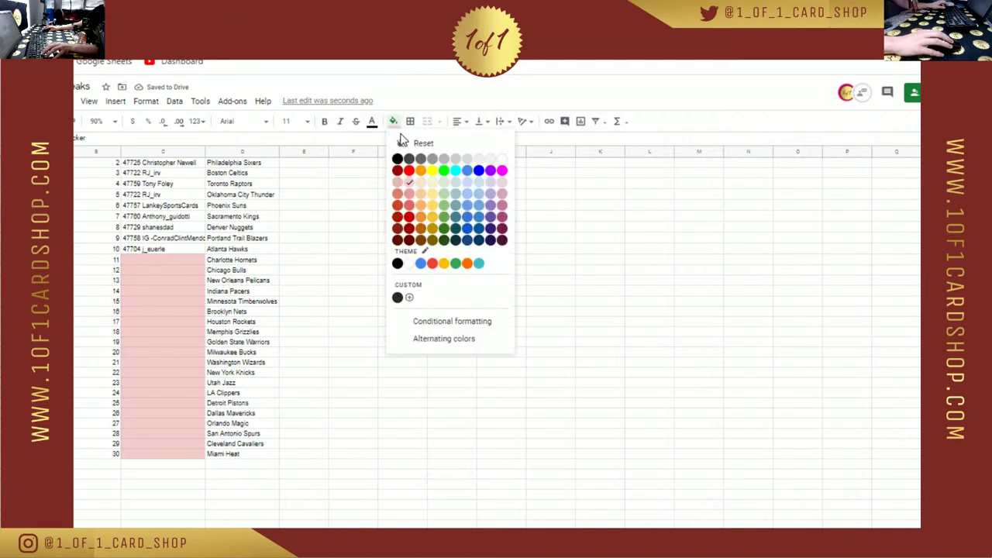
left_click(419, 142)
left_click(563, 249)
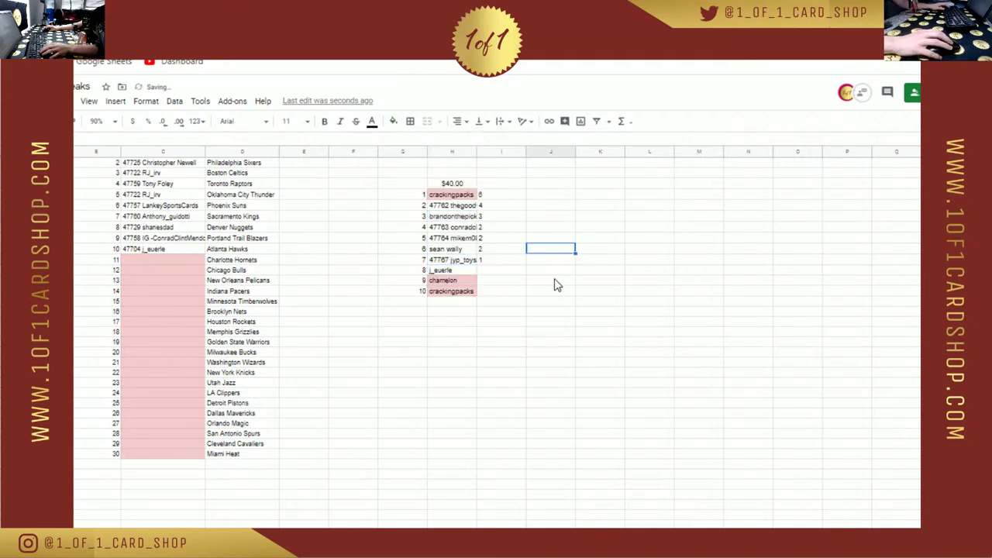
- Note the slot 9 buyer and 40 in column N, deleting the 'cracking 80' note
left_click(729, 208)
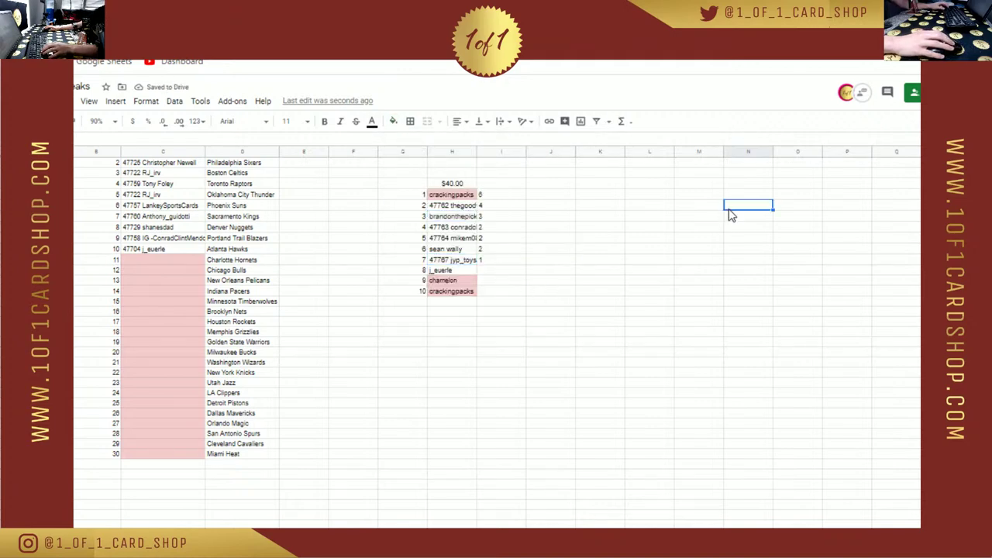
type("chami")
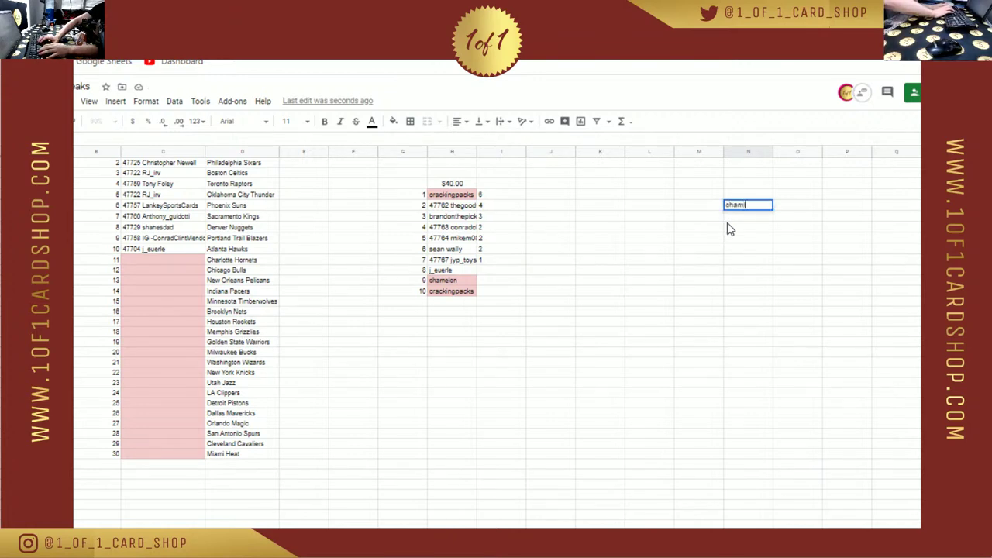
type("eon")
key("Return")
type("40")
key("Return")
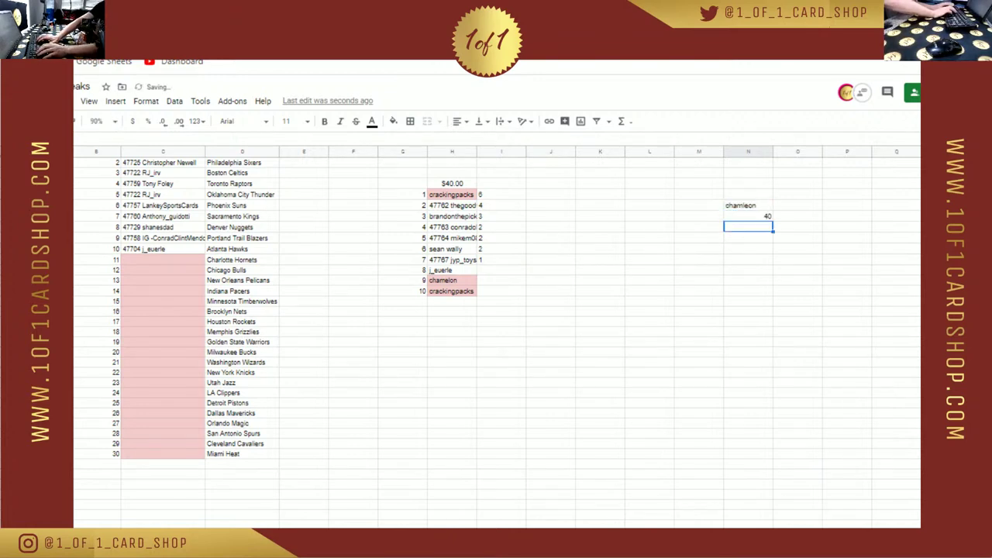
key("Right")
key("Right")
key("Up")
key("Up")
type("cra")
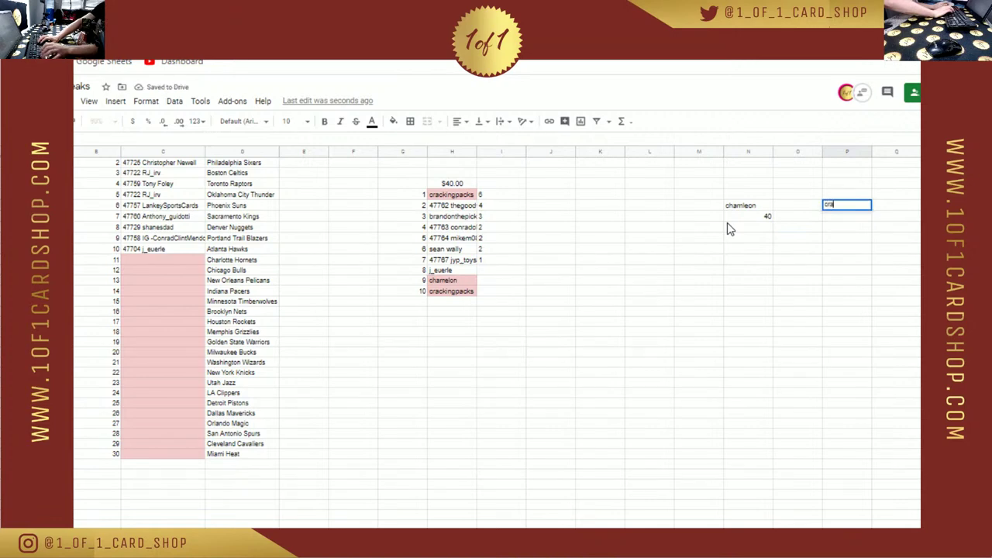
type("g")
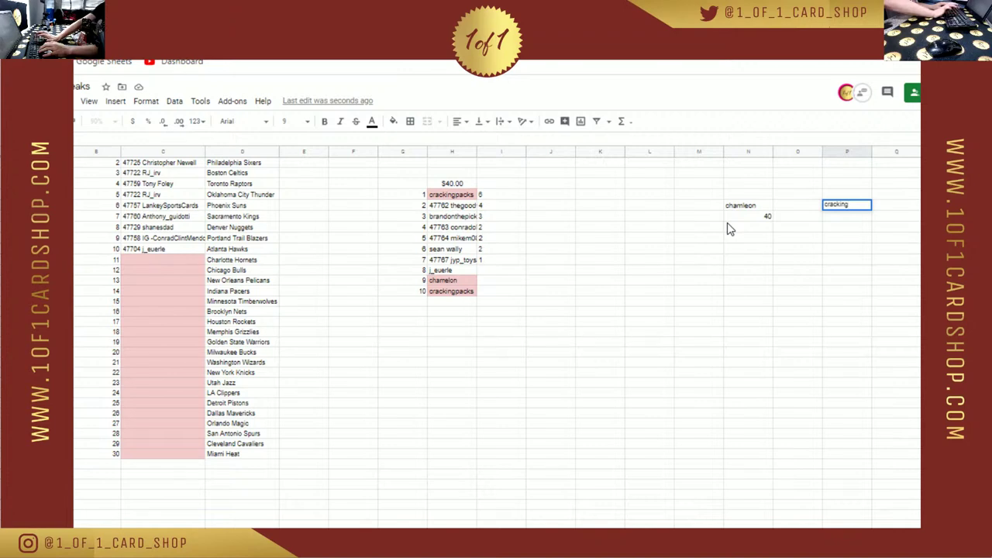
key("Return")
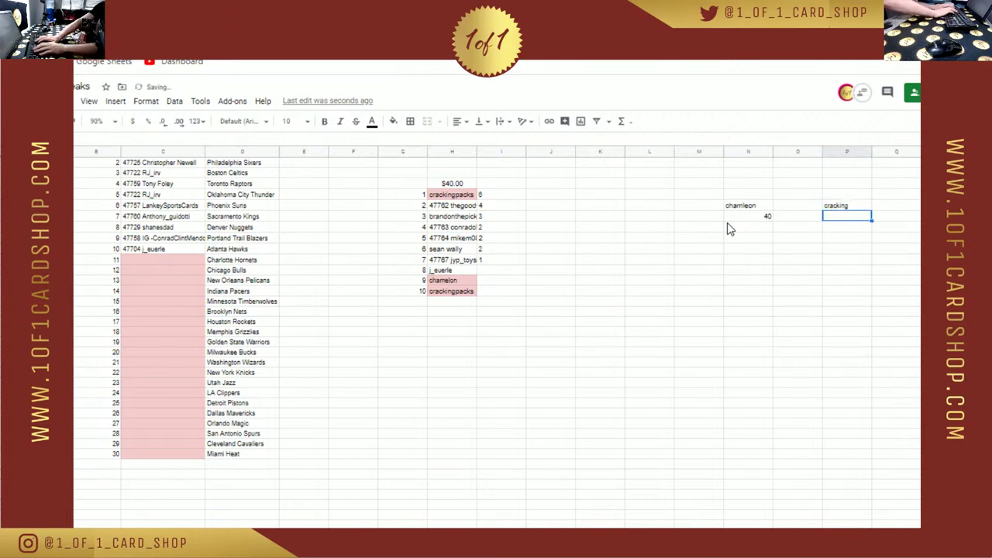
type("80")
key("Return")
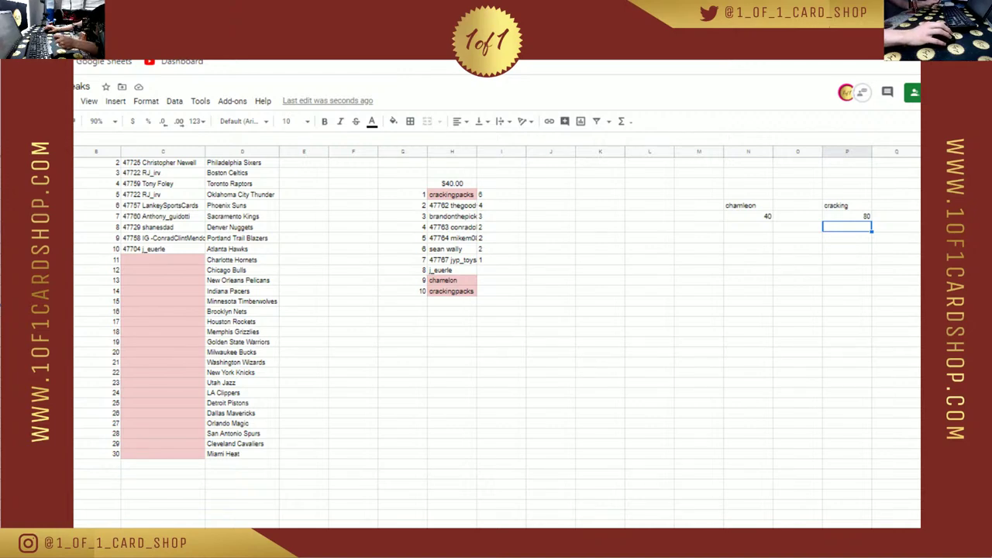
left_click_drag(829, 187, 845, 227)
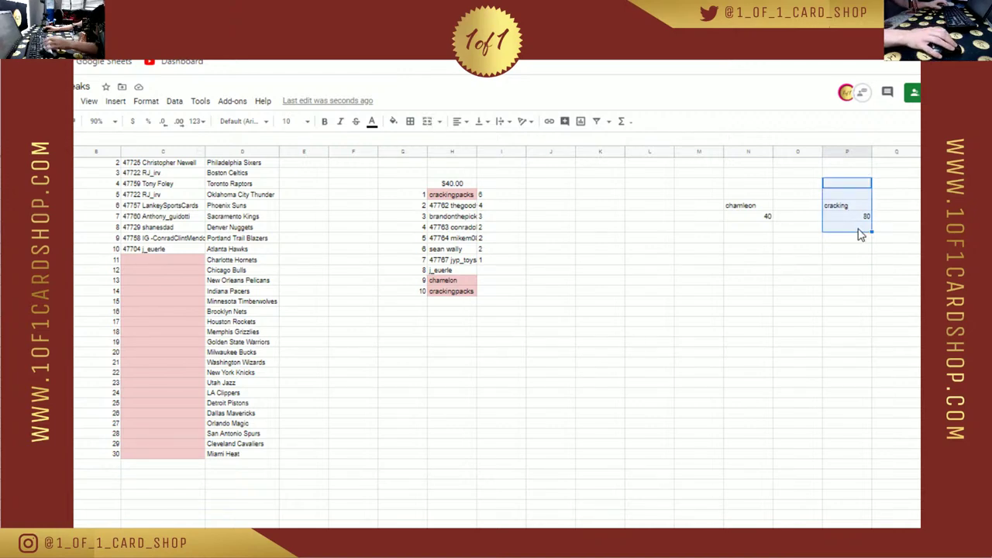
key("Delete")
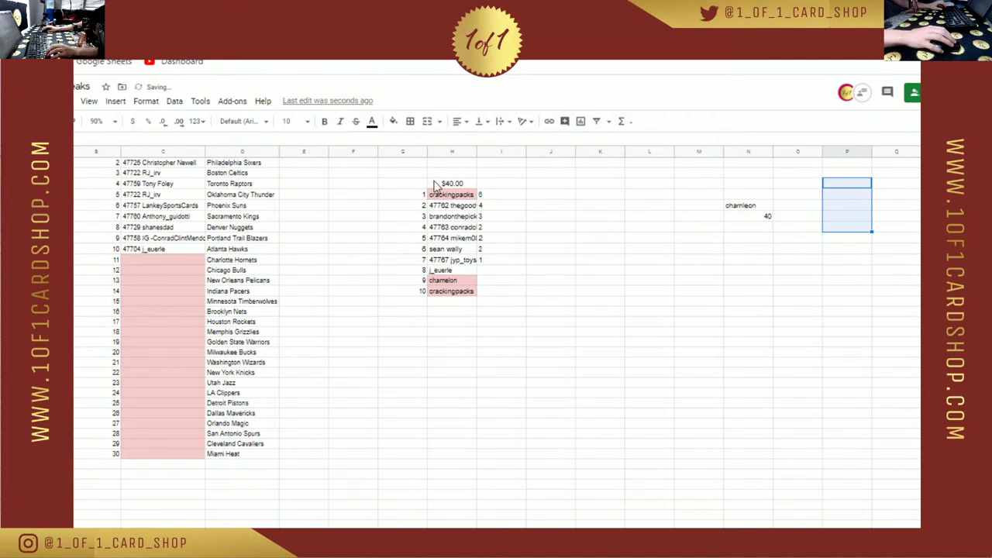
- Reset the fill on both duplicate-buyer entries and select all ten column H entries
left_click(448, 195)
left_click(460, 292, "ctrl")
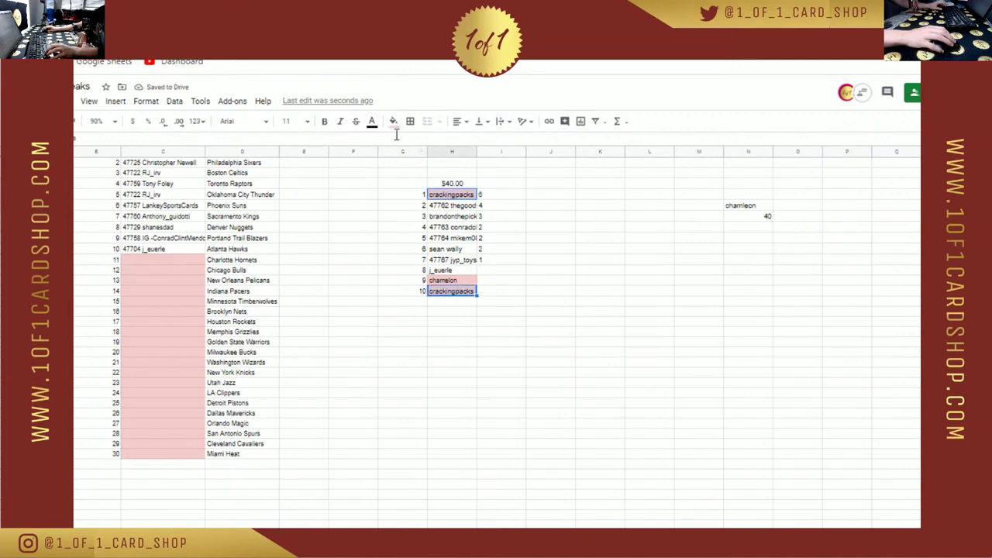
left_click(393, 121)
left_click(400, 138)
left_click_drag(449, 197, 455, 301)
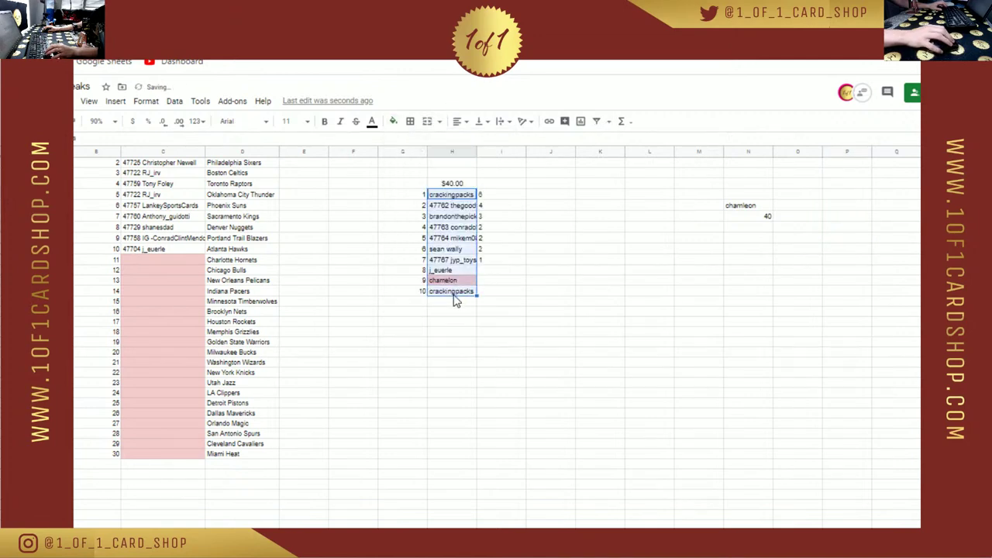
- Paste the ten buyer entries into List Randomizer, shuffle four times, and select the result
key("ctrl+Tab")
mouse_move(384, 95)
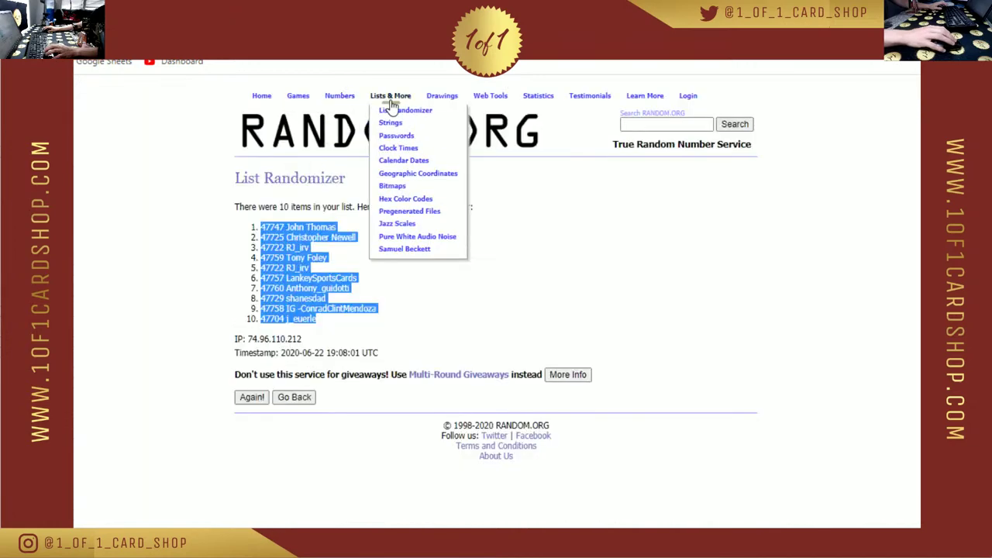
left_click(400, 118)
left_click(370, 317)
key("ctrl+v")
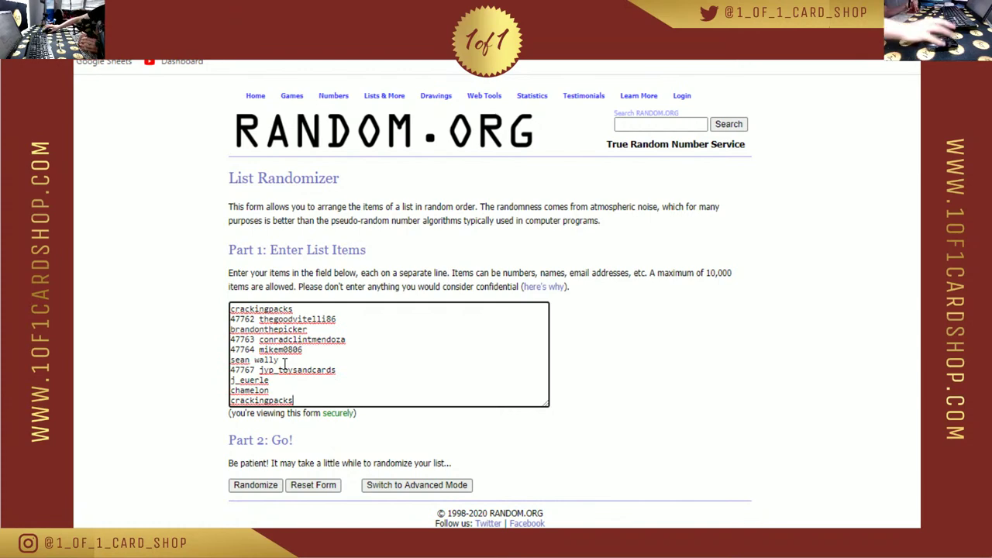
left_click(256, 488)
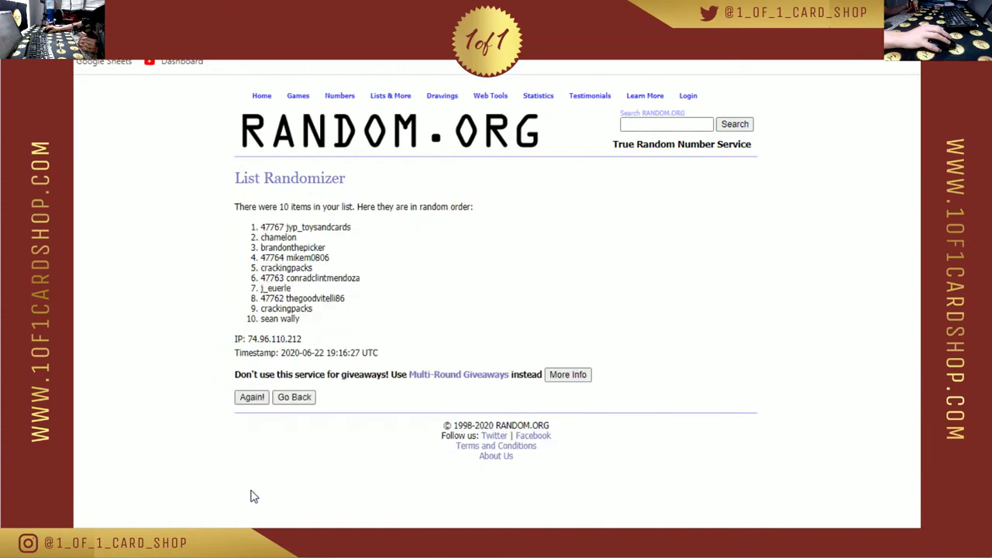
left_click(250, 397)
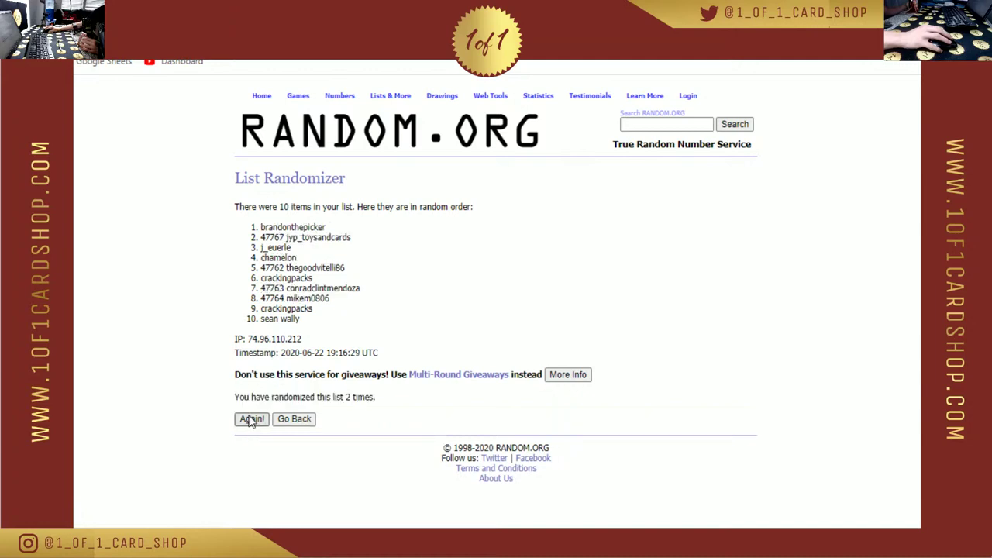
left_click(250, 420)
left_click(250, 419)
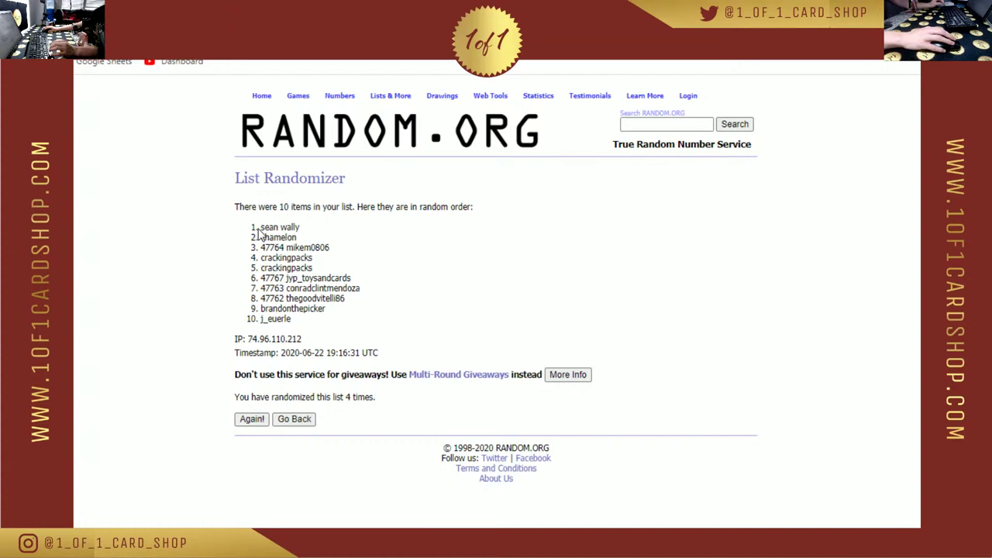
left_click_drag(262, 227, 377, 321)
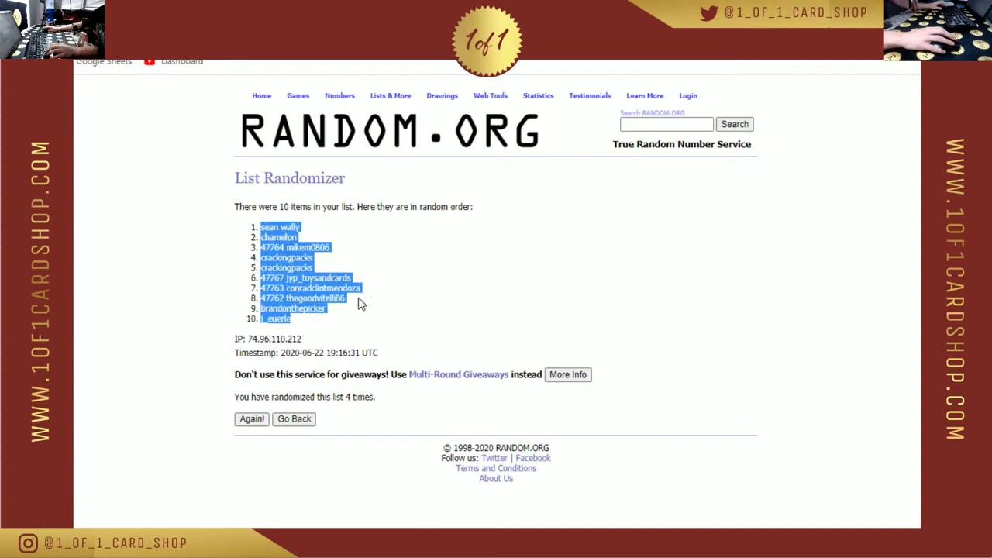
- Paste the randomized buyer order over the old buyer list in column H
key("ctrl+c")
key("ctrl+Tab")
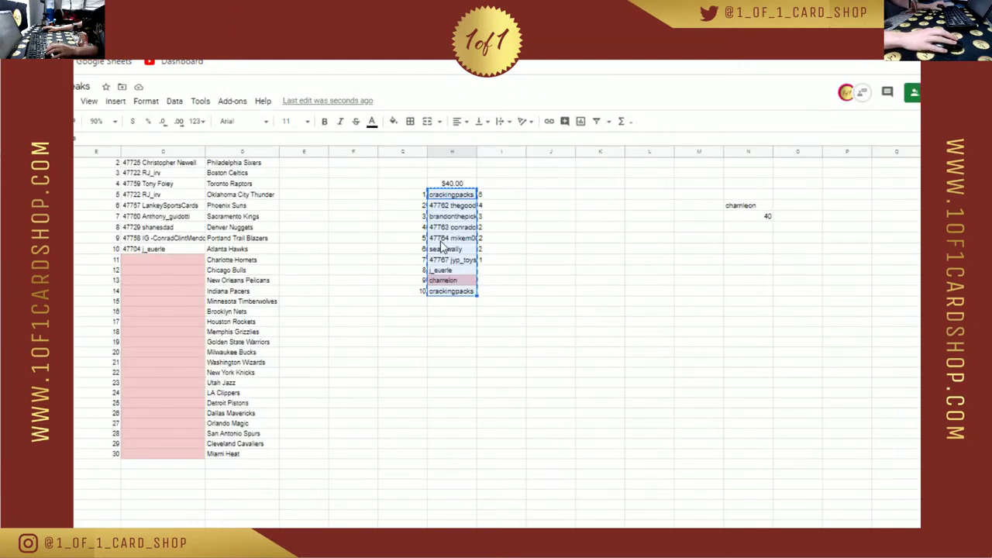
left_click(452, 196)
key("ctrl+v")
- Copy the first buyer's name from the top of column H into C11, C12 and C13
key("ctrl+c")
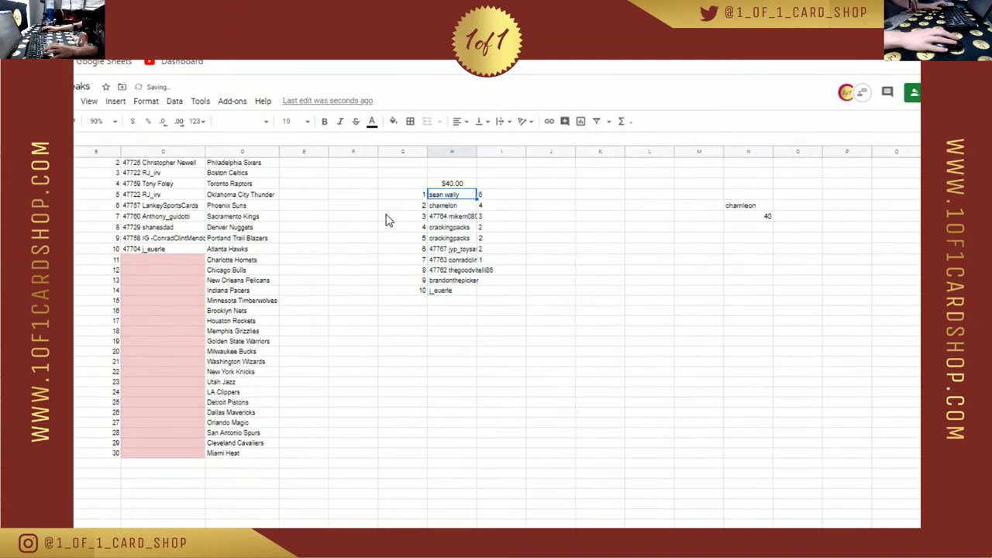
left_click(182, 260)
key("ctrl+v")
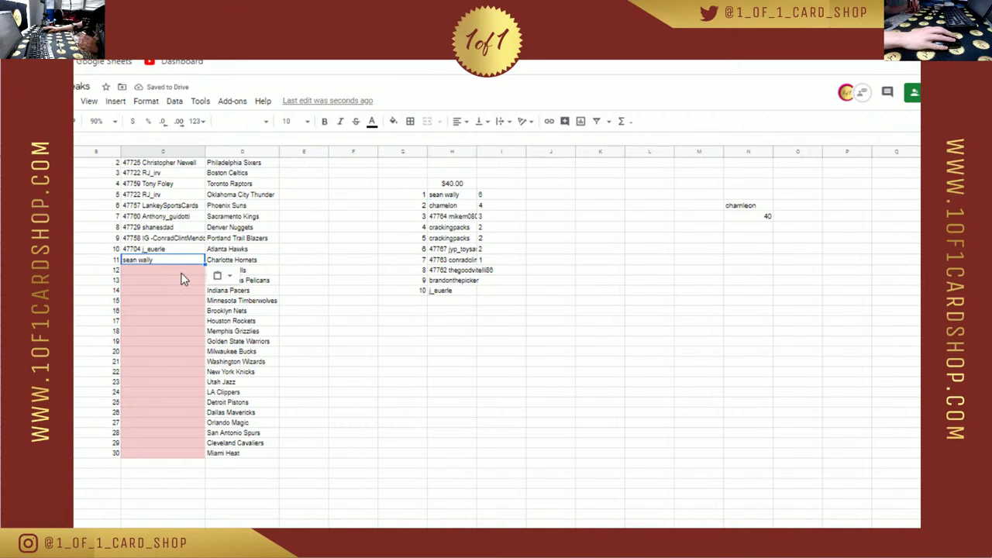
left_click(181, 271)
key("ctrl+v")
left_click(184, 278)
key("ctrl+v")
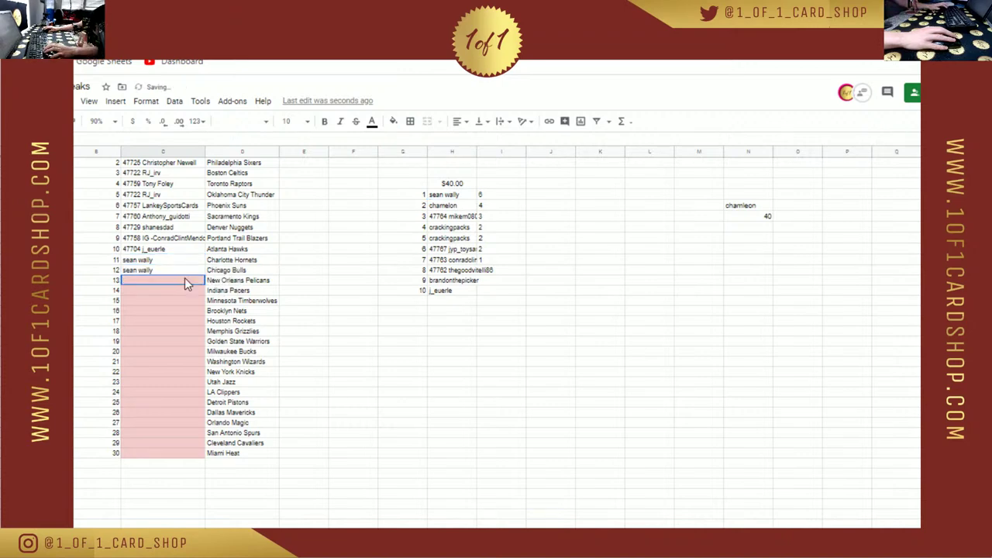
- Paste the first buyer's name into the next cells down column C, through C16
left_click(181, 288)
key("ctrl+v")
left_click(183, 302)
key("ctrl+v")
left_click(185, 315)
key("ctrl+v")
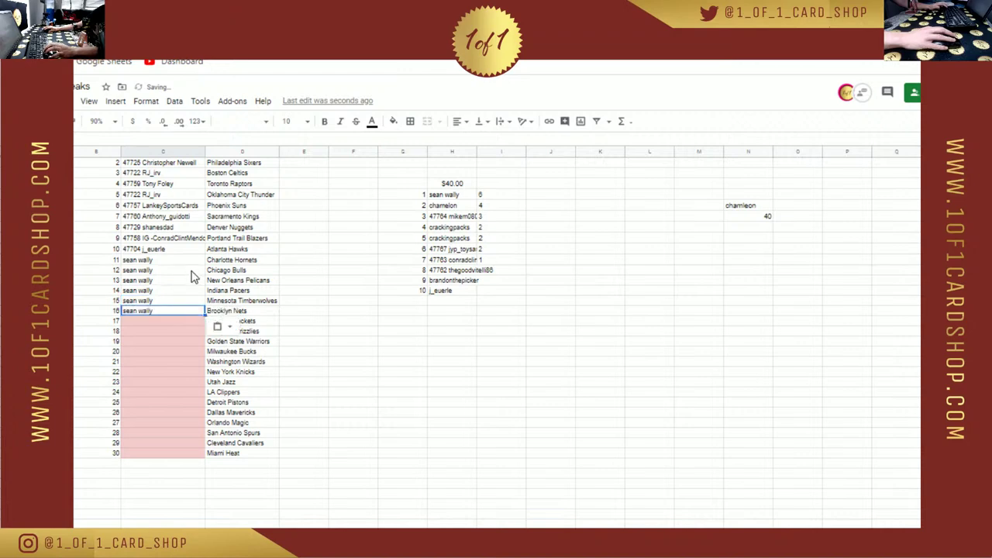
left_click_drag(187, 271, 195, 324)
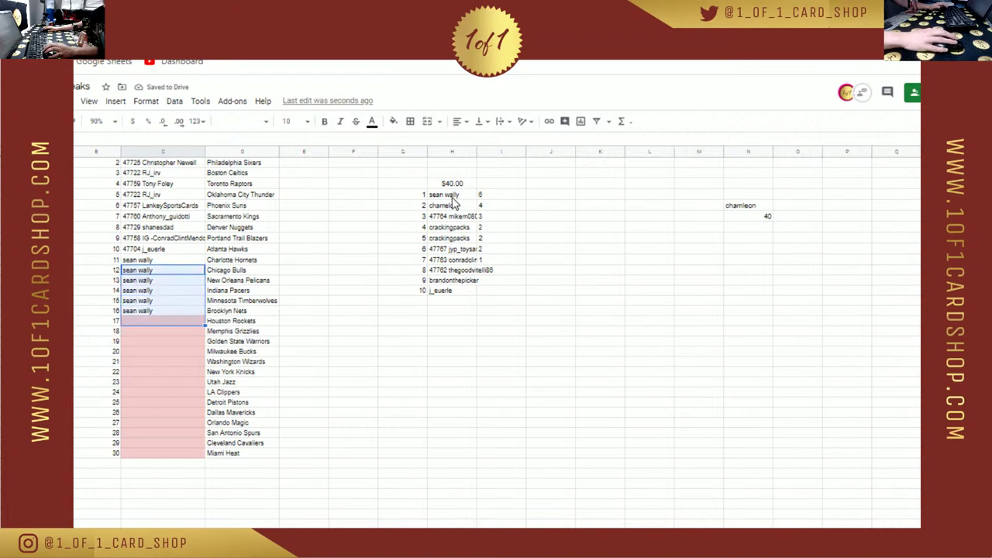
- Fill C17 through C20 with the second buyer's name from H5
left_click(448, 204)
key("ctrl+c")
left_click(180, 323)
key("ctrl+v")
left_click(182, 331)
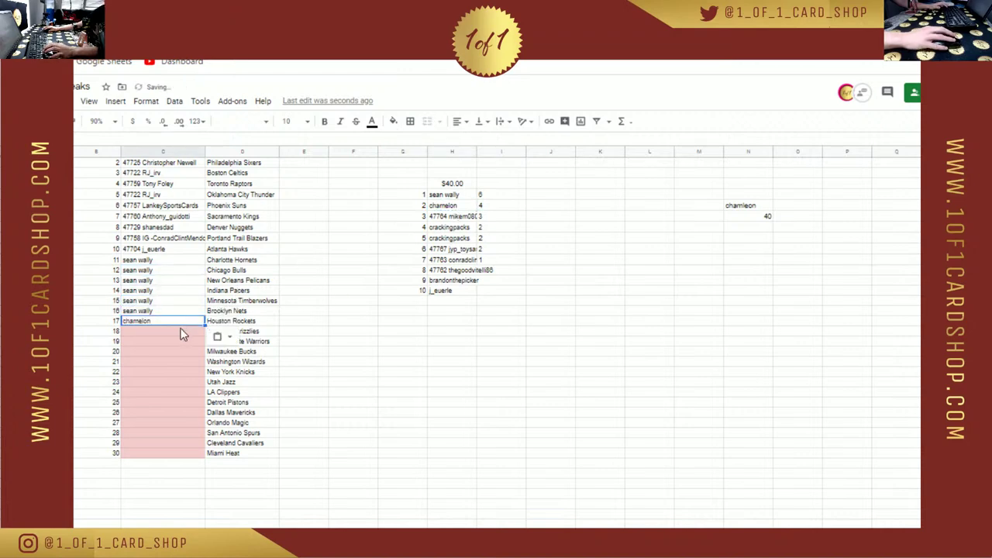
key("ctrl+v")
left_click(182, 341)
key("ctrl+v")
left_click(182, 354)
key("ctrl+v")
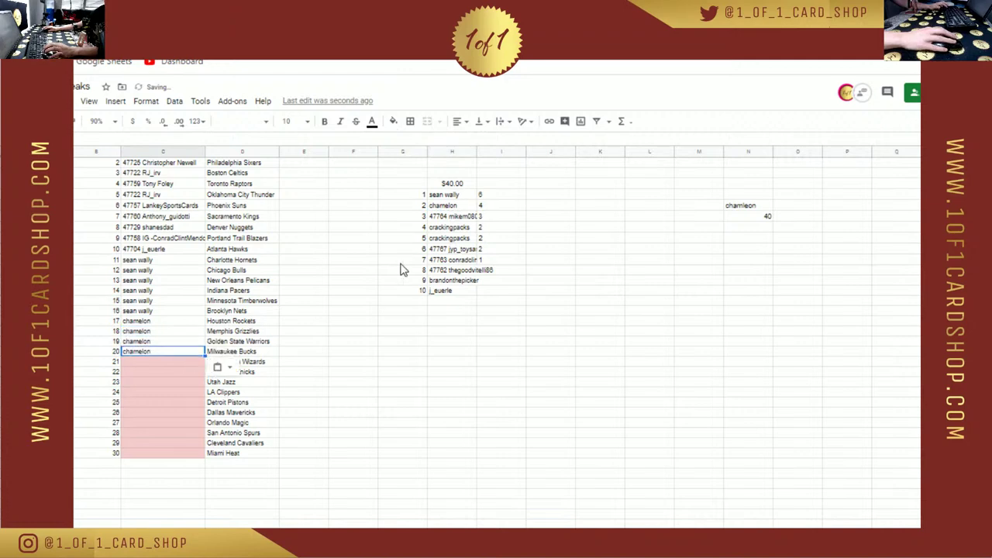
- Fill C21 through C23 with the third buyer entry from H7
left_click(448, 217)
key("ctrl+c")
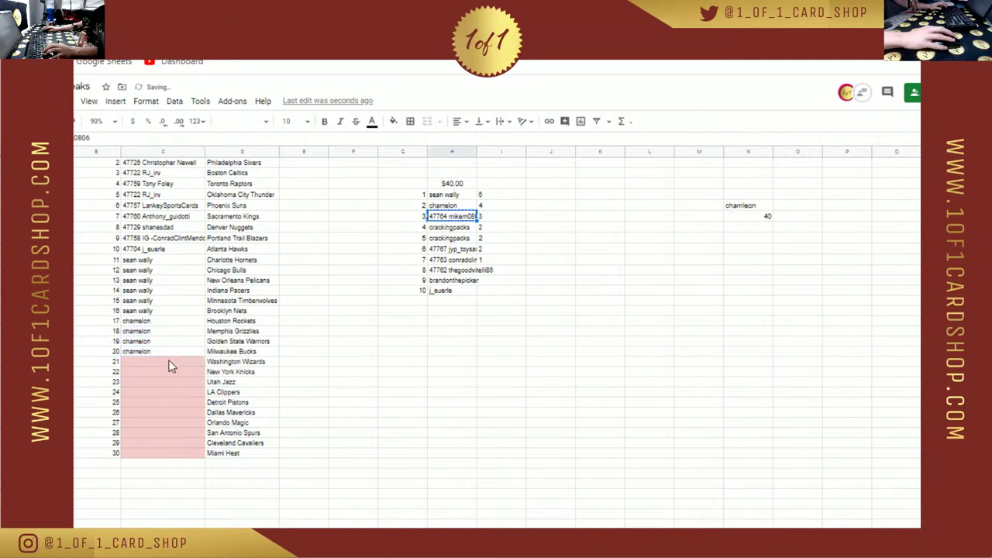
left_click(168, 362)
key("ctrl+v")
left_click(177, 372)
key("ctrl+v")
left_click(180, 383)
key("ctrl+v")
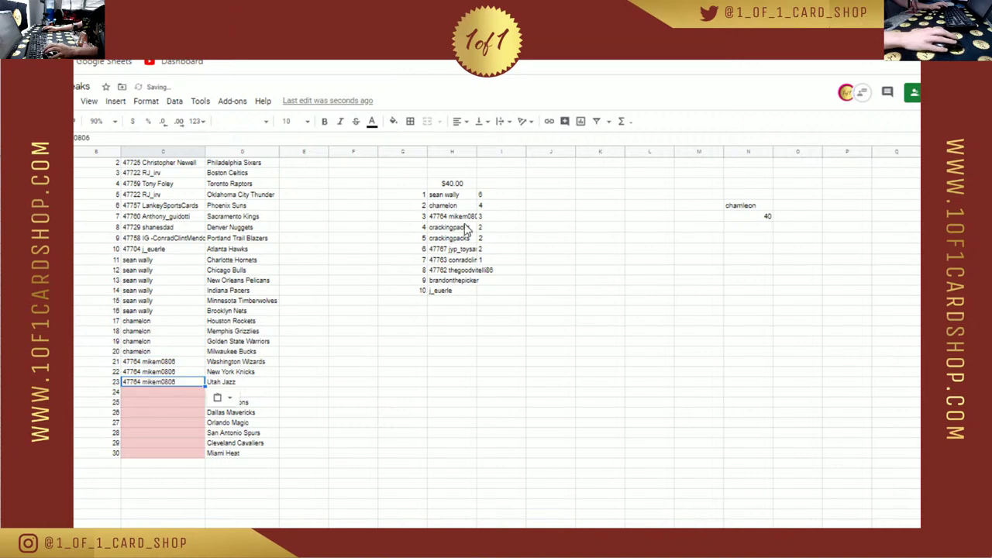
- Copy buyer entries H8:H10 into C24:C26 and again into C27:C29
mouse_move(466, 230)
left_mouse_down()
mouse_move(465, 249)
mouse_move(463, 231)
left_mouse_up()
key("ctrl+c")
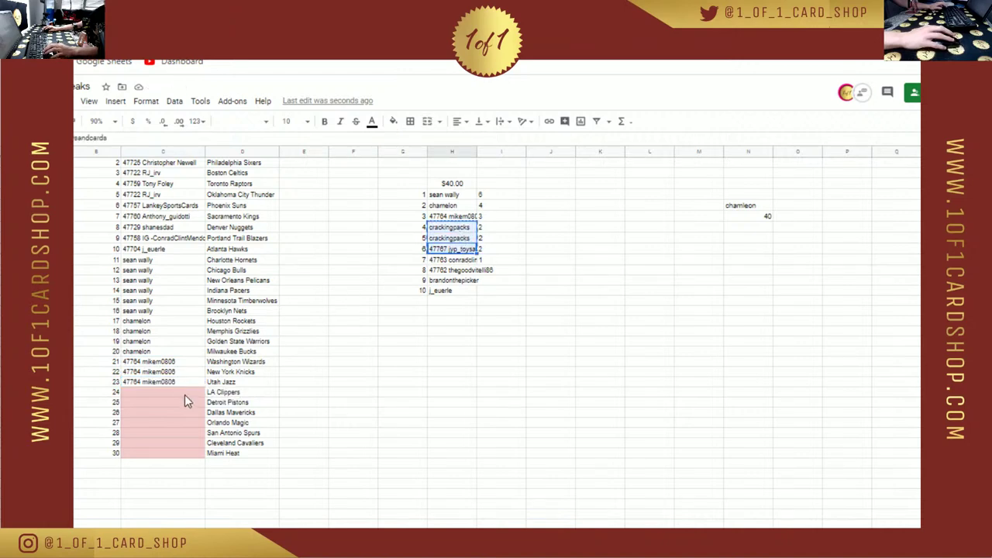
left_click(186, 393)
key("ctrl+v")
left_click(184, 424)
key("ctrl+v")
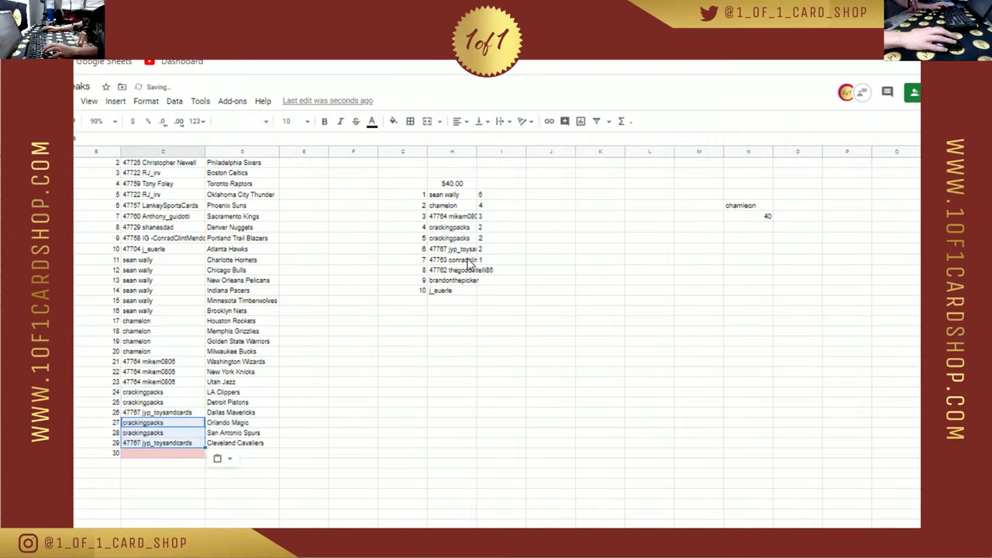
- Put the H11 buyer entry into C30, then copy all 30 names in C1:C30
left_click(470, 263)
key("ctrl+c")
left_click(180, 457)
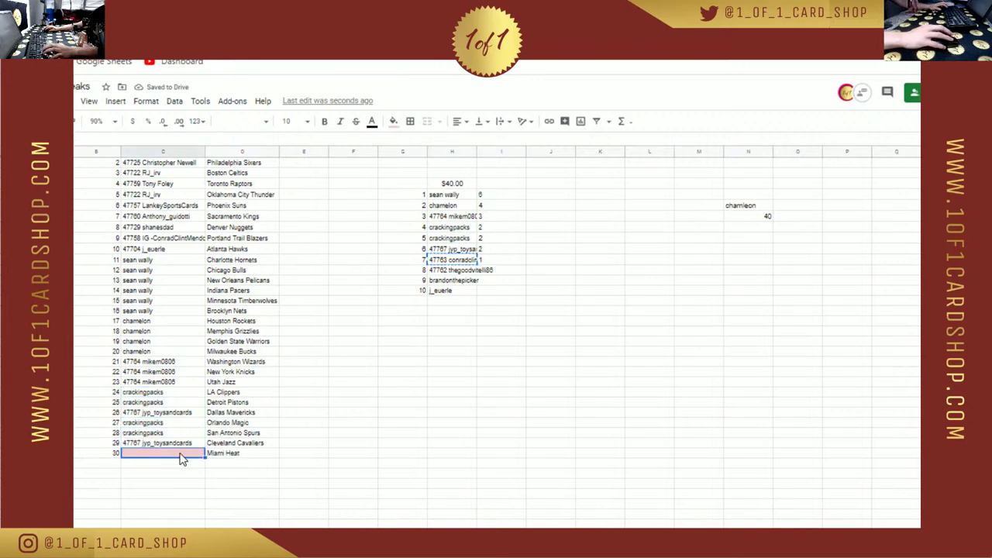
key("ctrl+v")
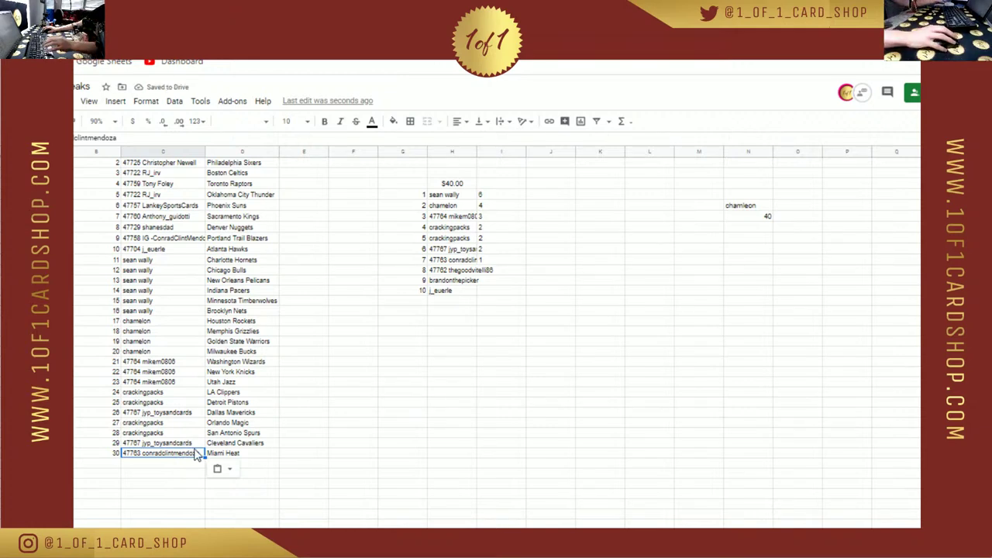
left_click_drag(190, 454, 159, 185)
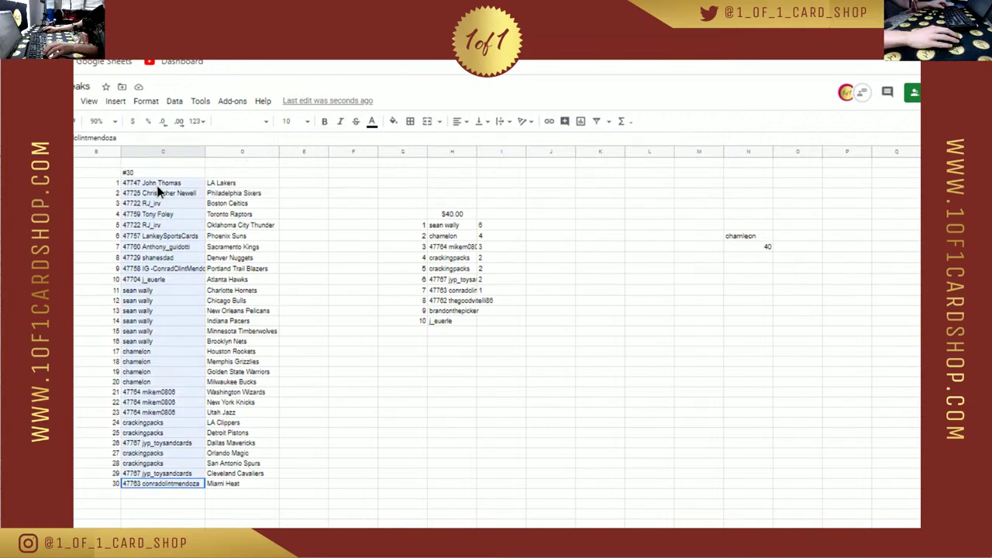
key("ctrl+c")
- Shuffle the 30 buyer names in RANDOM.ORG's List Randomizer several times
left_click(311, 68)
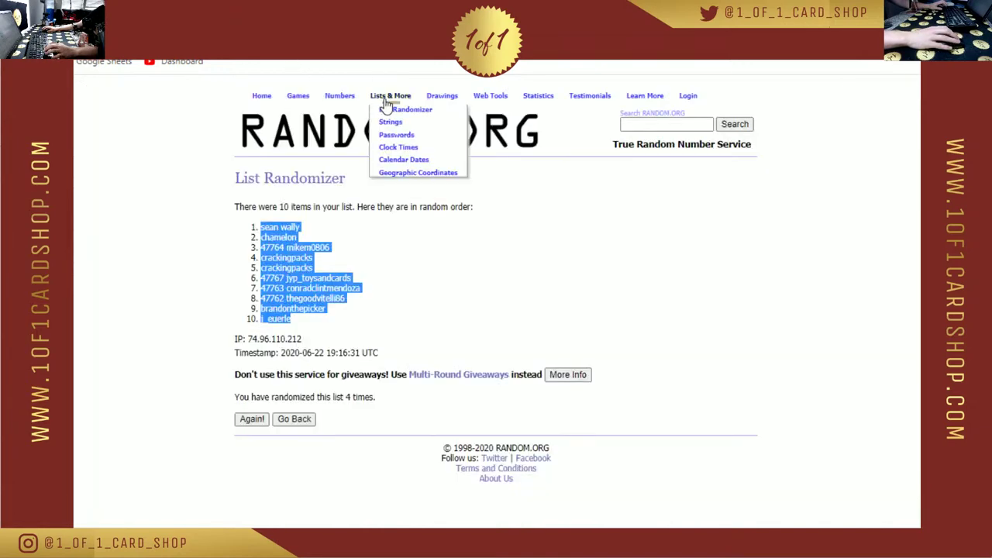
left_click(395, 110)
left_click(412, 319)
key("ctrl+v")
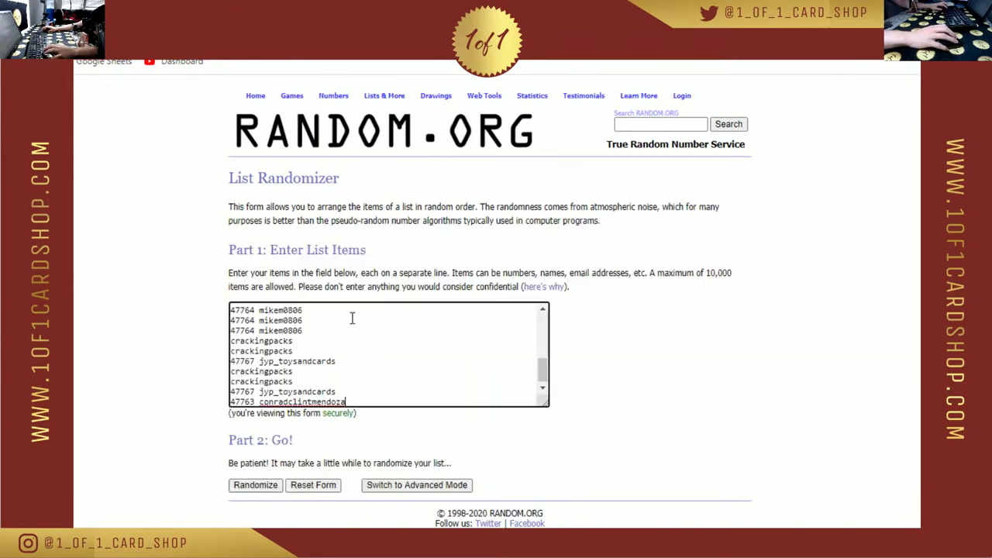
left_click(263, 486)
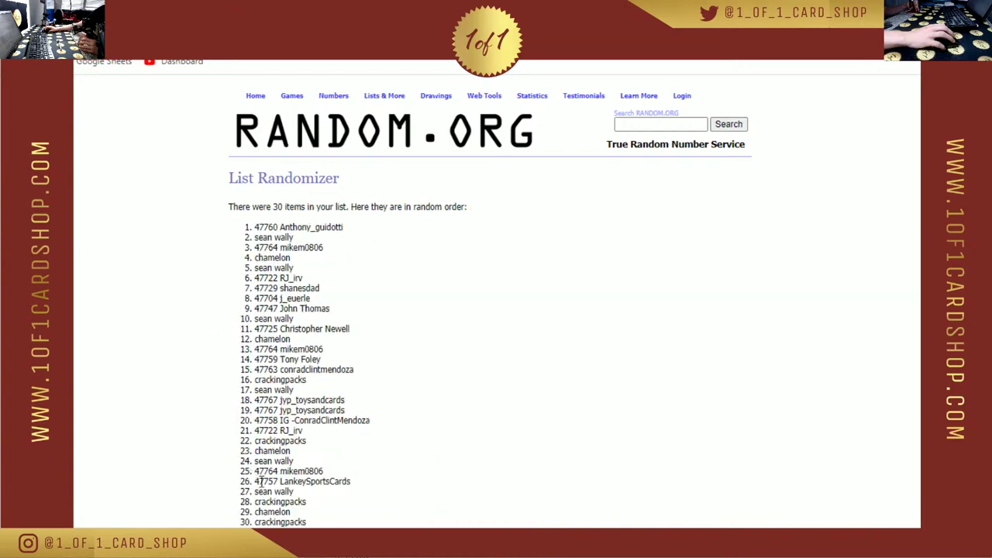
scroll(259, 481, "down", 2)
left_click(245, 478)
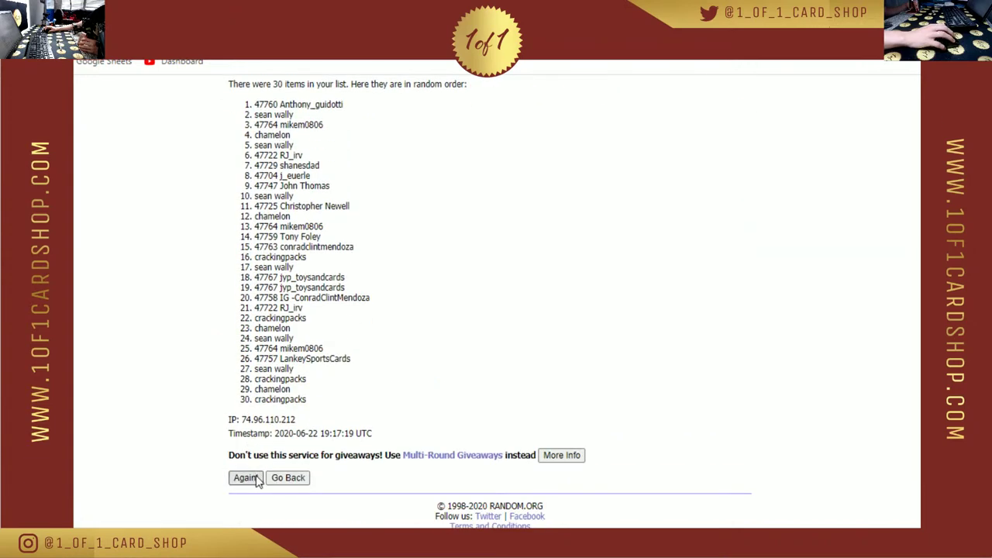
left_click(245, 477)
left_click(245, 478)
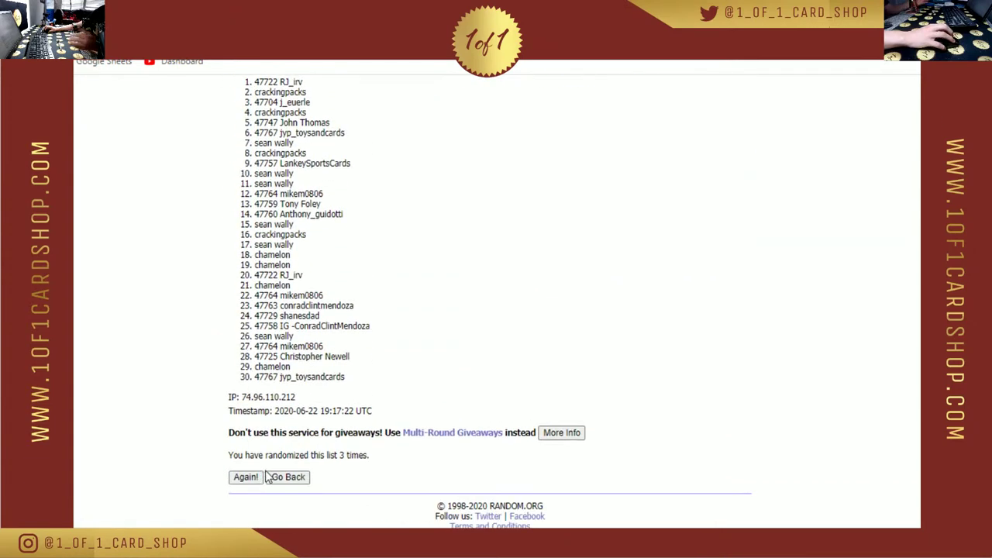
- Paste the shuffled buyer order into C1:C30, then copy the team names in D1:D30
left_click_drag(350, 524, 237, 229)
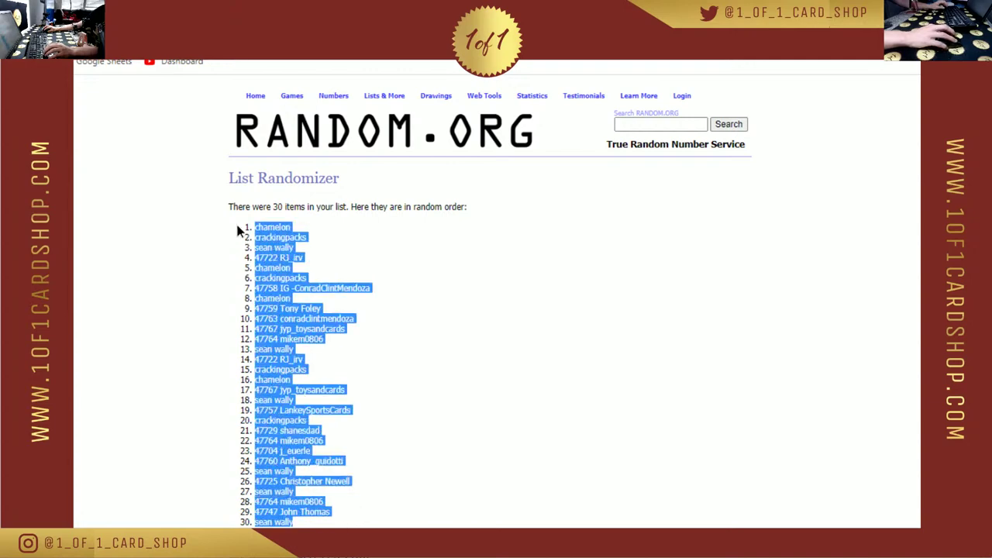
key("ctrl+c")
key("ctrl+Tab")
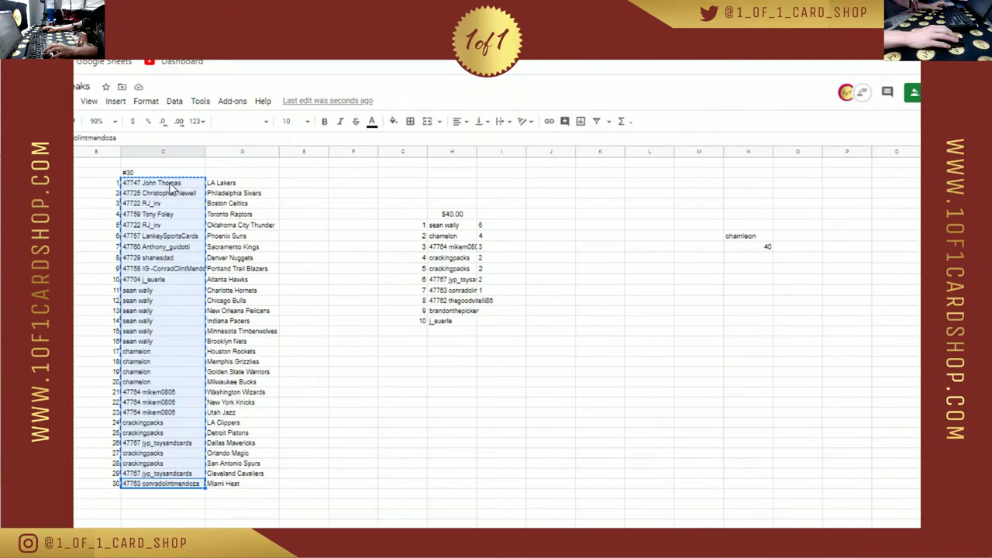
key("ctrl+v")
left_click_drag(228, 186, 231, 492)
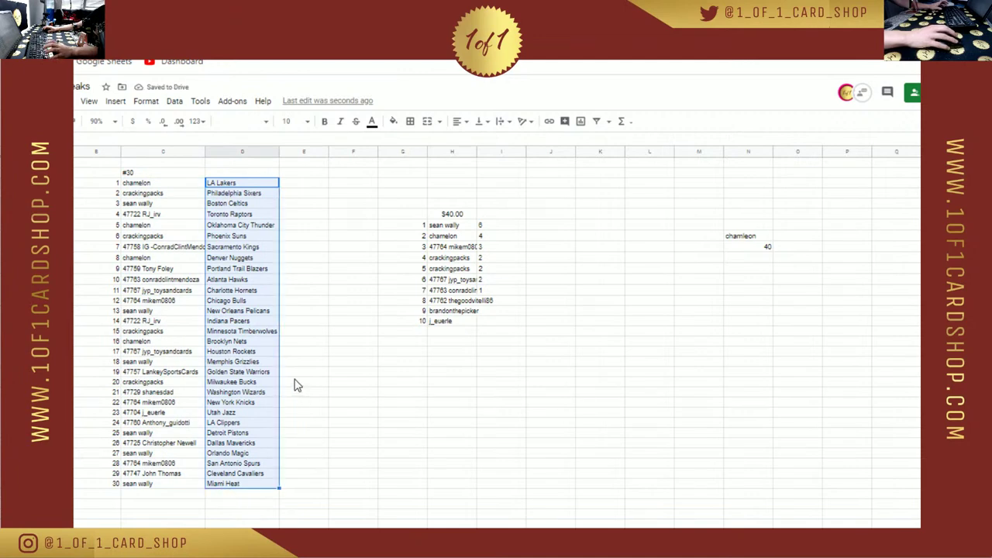
key("ctrl+shift+Tab")
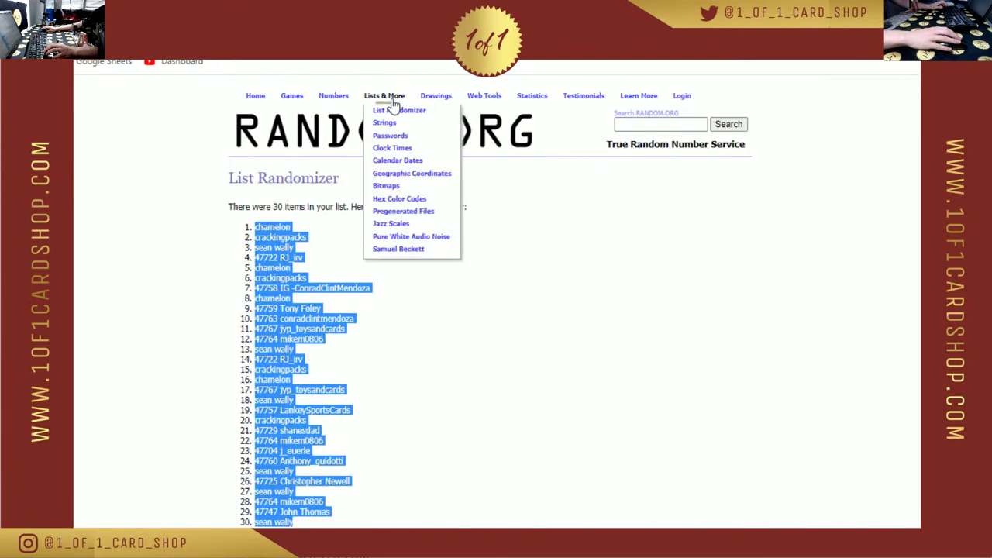
- Shuffle the 30 NBA team names in a fresh List Randomizer several times
left_click(393, 111)
left_click(316, 372)
key("ctrl+v")
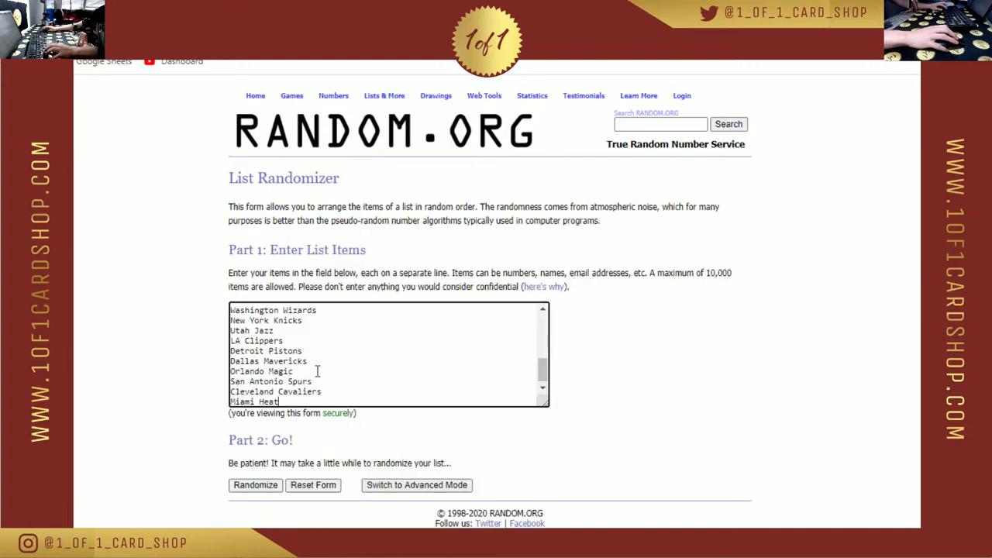
left_click(256, 487)
scroll(258, 487, "down", 3)
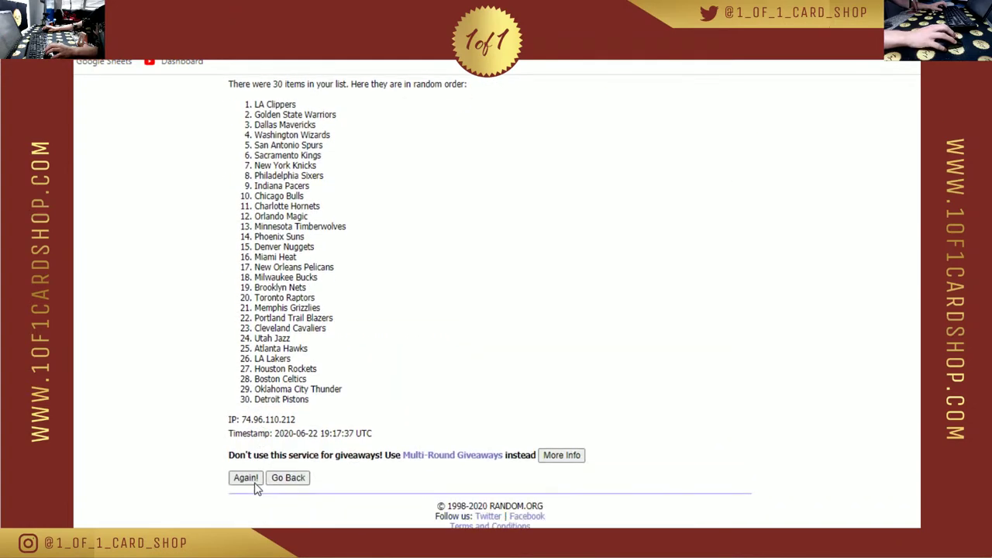
left_click(245, 477)
scroll(256, 481, "down", 3)
left_click(245, 477)
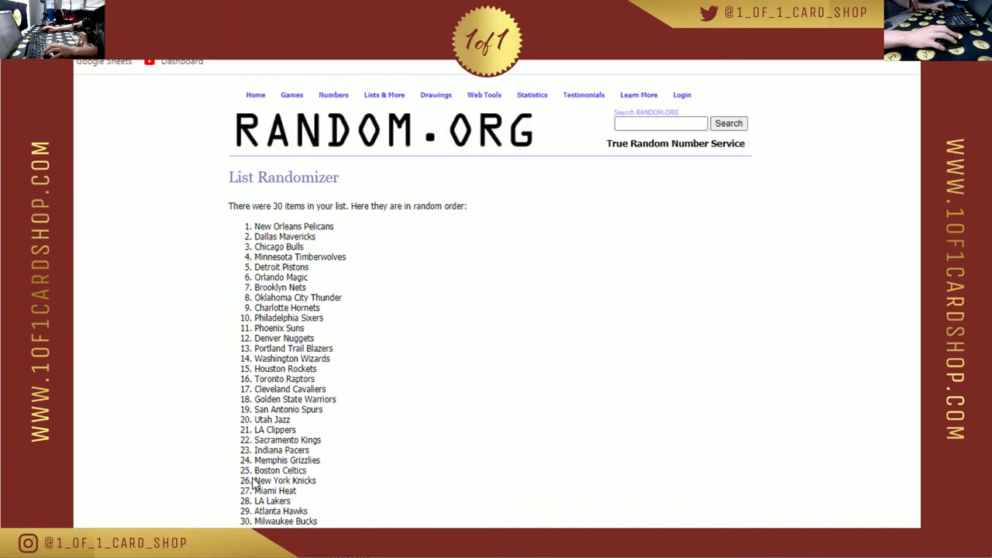
scroll(257, 481, "down", 3)
left_click(258, 479)
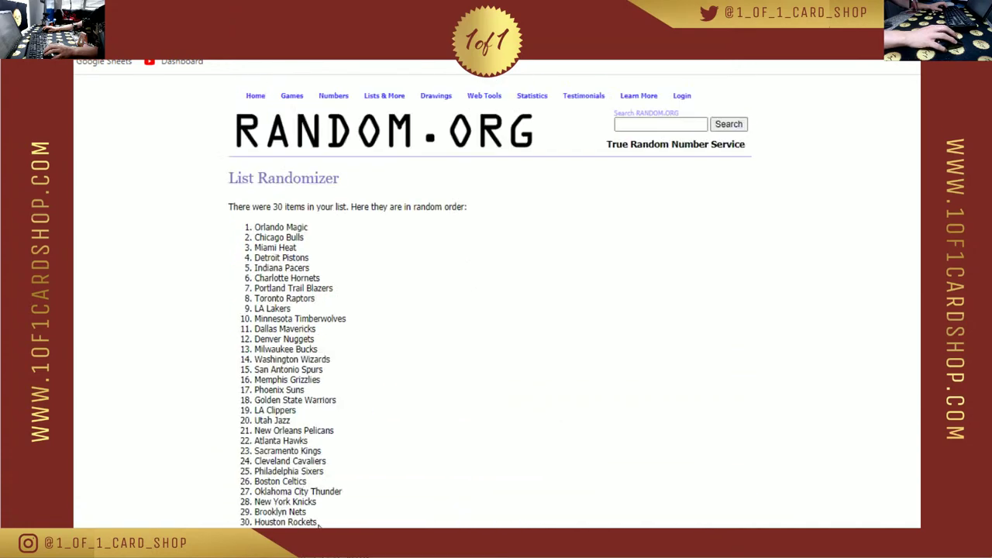
- Paste the shuffled team order, led by Orlando Magic, into D1:D30
left_click_drag(319, 525, 220, 215)
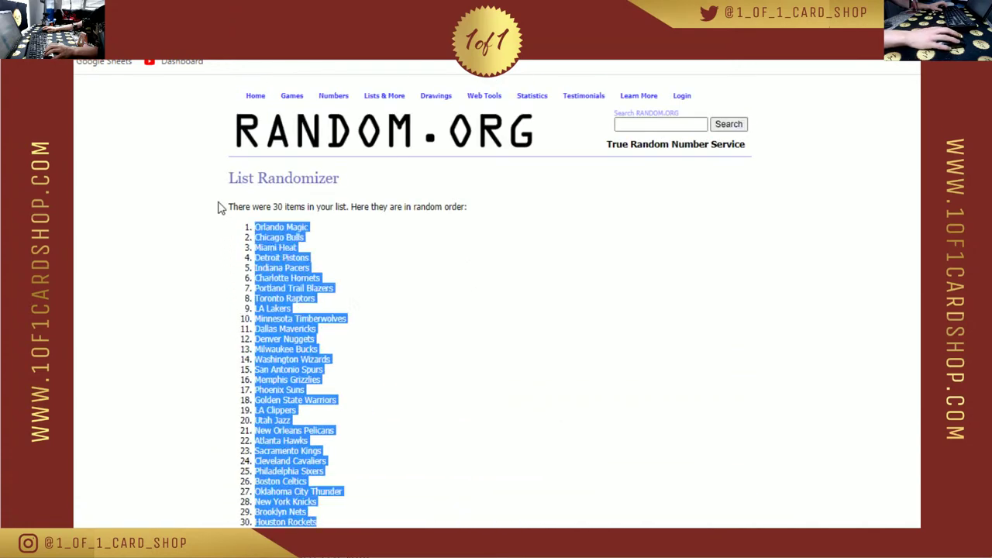
key("ctrl+c")
key("ctrl+Tab")
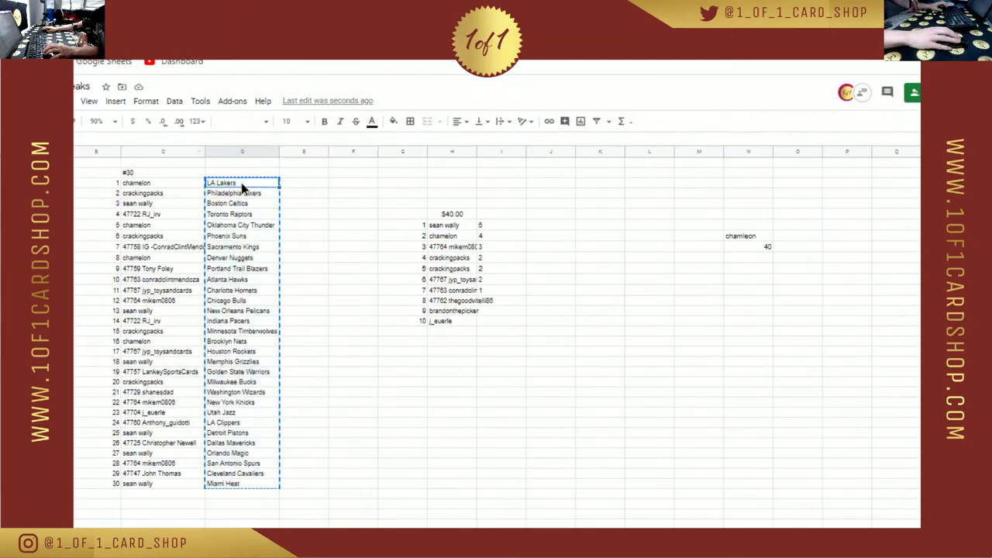
key("ctrl+v")
left_click(397, 227)
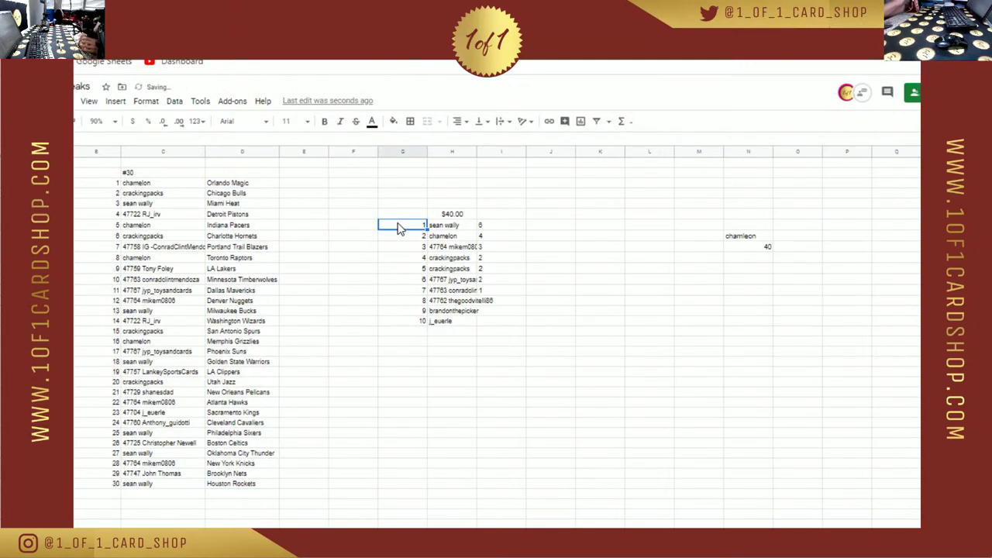